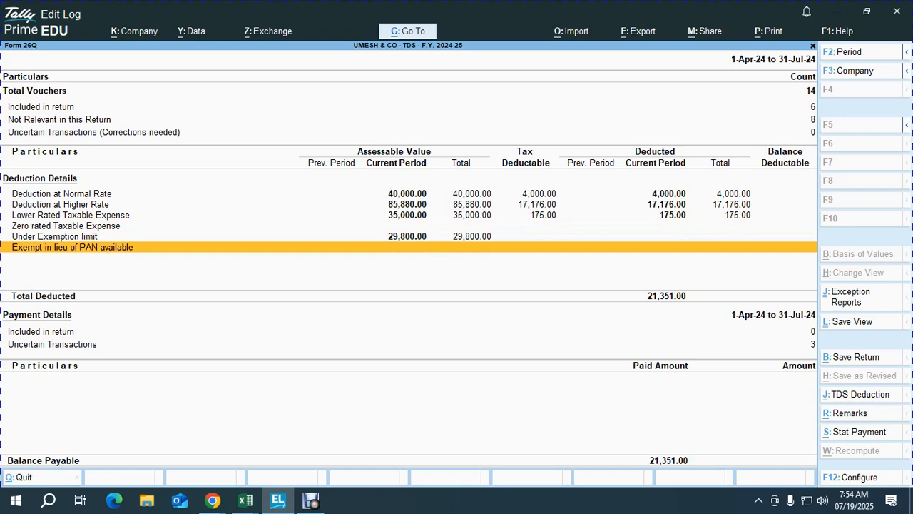
# Close the Form 26Q report and switch to the Zero Deductions table in the Excel workbook "tds with all deductions 2024 (1)".
pyautogui.press('Escape')
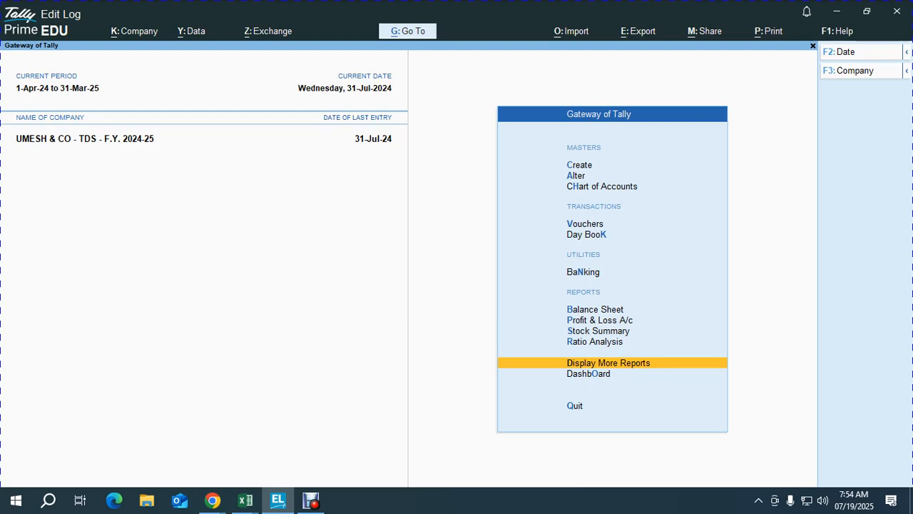
pyautogui.moveTo(245, 500)
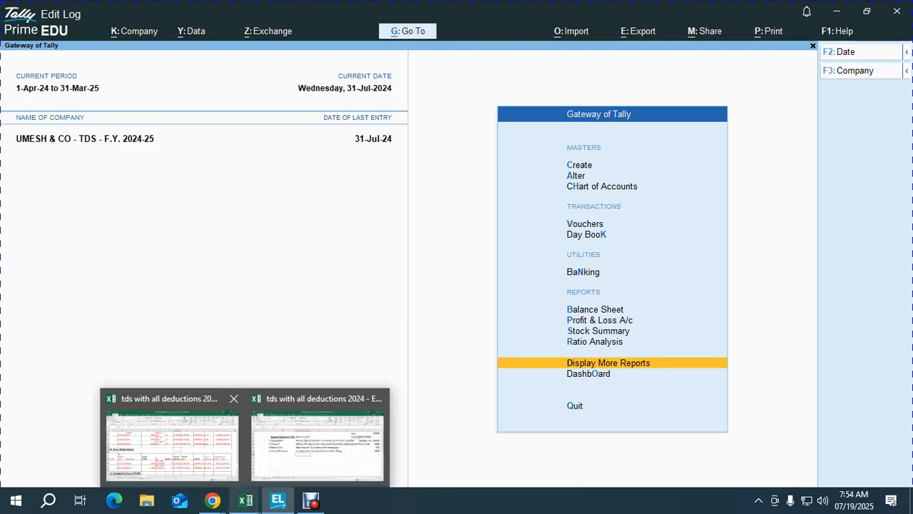
pyautogui.click(171, 439)
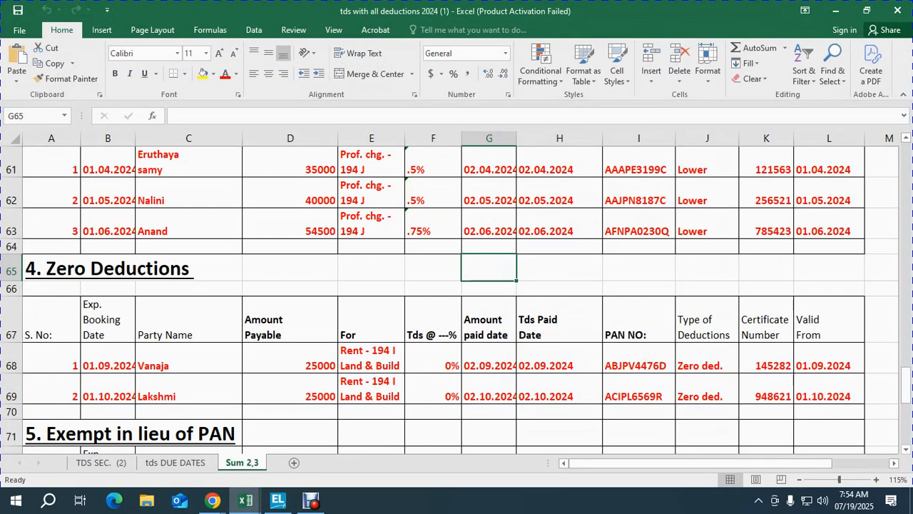
pyautogui.click(188, 389)
pyautogui.hotkey('alt', 'Tab')
pyautogui.hotkey('alt', 'Tab')
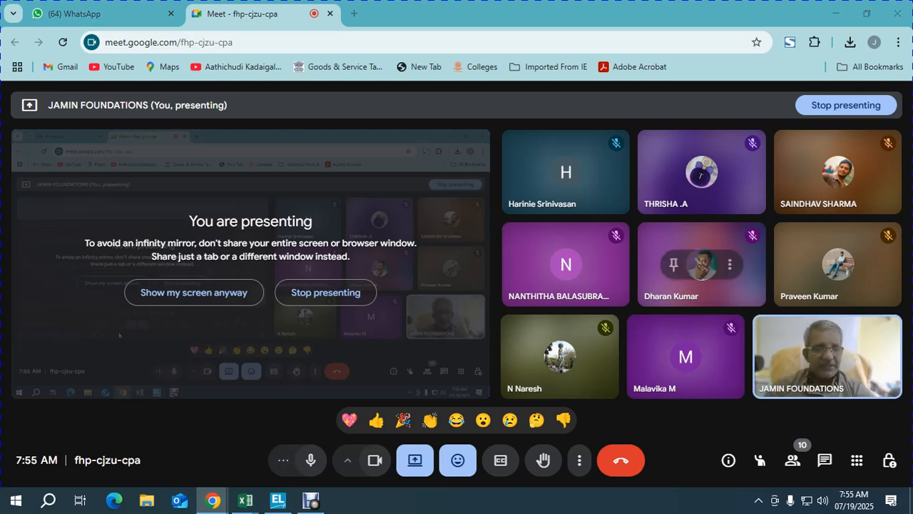
pyautogui.hotkey('alt', 'Tab')
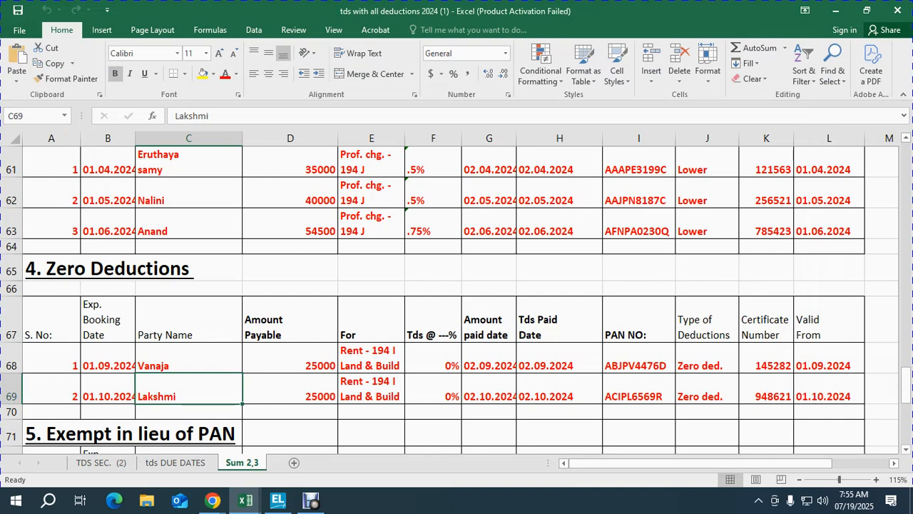
# Examine the two parties' expense type and amount payable in the Zero Deductions table.
pyautogui.press('Up')
pyautogui.press('Down')
pyautogui.press('Up')
pyautogui.press('Right')
pyautogui.press('Right')
pyautogui.press('Down')
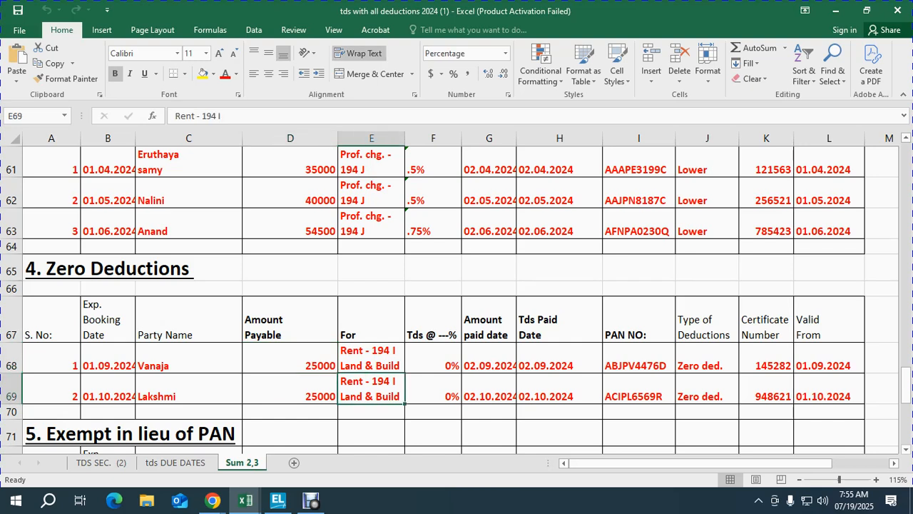
pyautogui.press('Up')
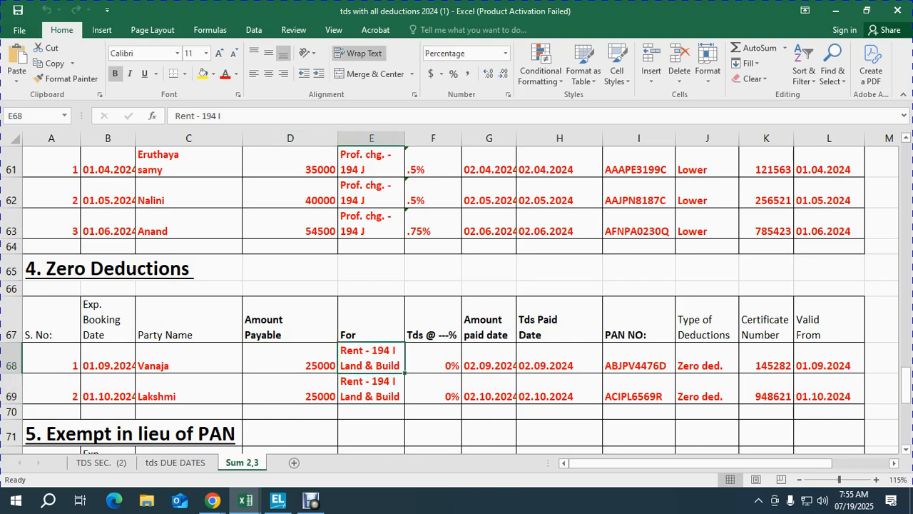
pyautogui.press('Down')
pyautogui.press('Left')
pyautogui.press('Up')
pyautogui.press('Down')
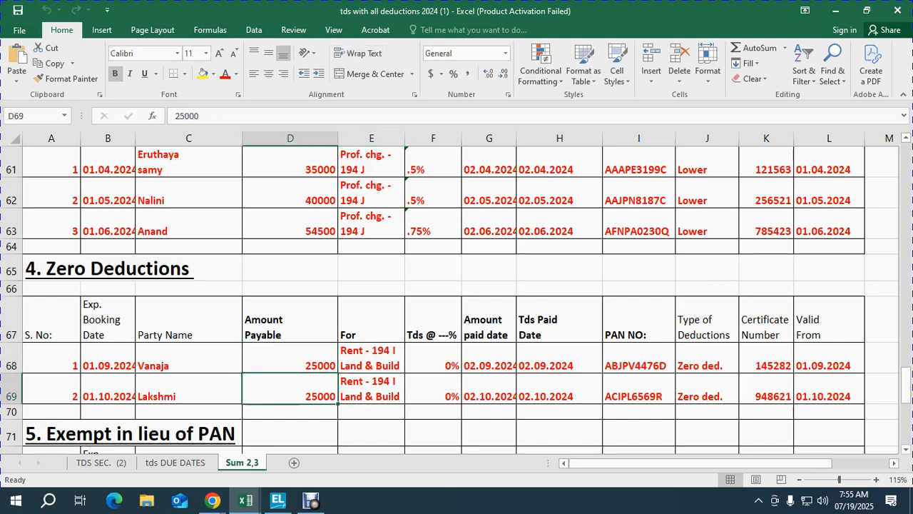
# Examine the TDS rate, payment dates, PAN, deduction type, certificate number and validity date of the zero-deduction entries.
pyautogui.press('Right')
pyautogui.press('Right')
pyautogui.press('Right')
pyautogui.press('Right')
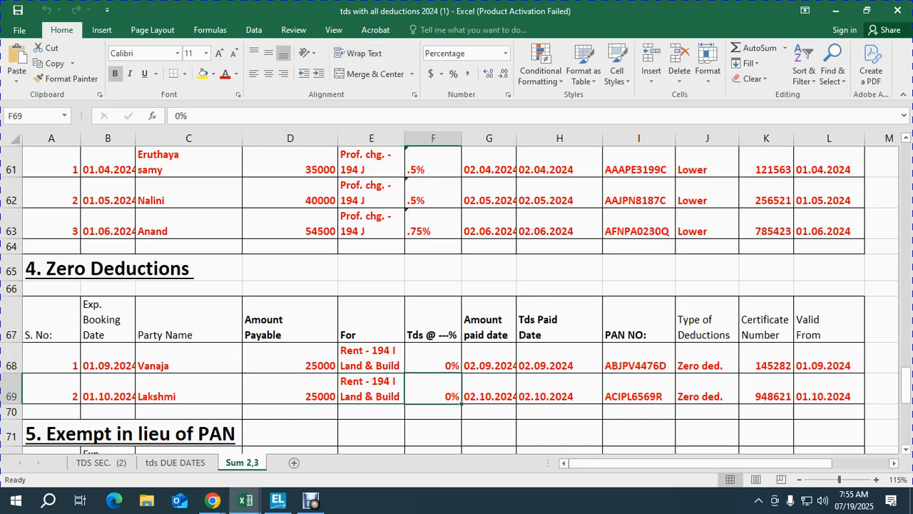
pyautogui.press('Up')
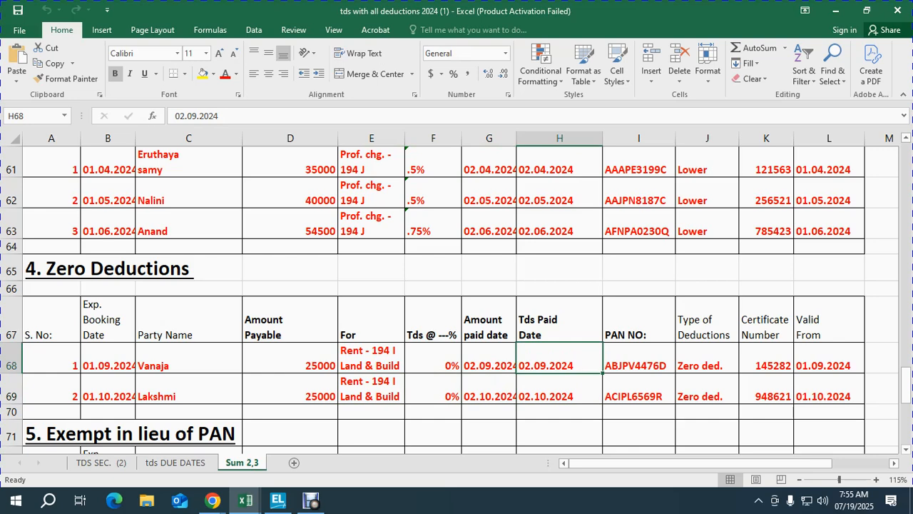
pyautogui.press('Right')
pyautogui.press('Right')
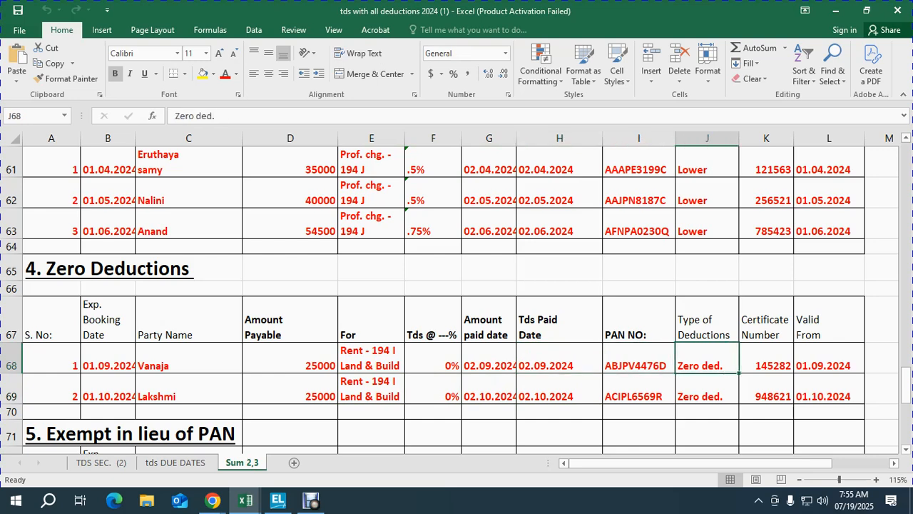
pyautogui.press('Right')
pyautogui.press('Right')
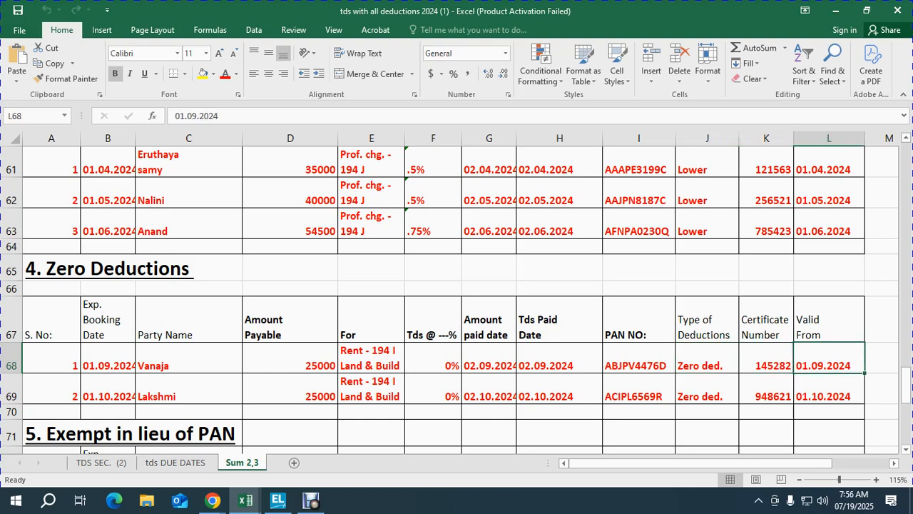
pyautogui.press('Left')
pyautogui.press('Left')
pyautogui.press('Left')
pyautogui.press('Left')
pyautogui.press('Left')
pyautogui.press('Left')
pyautogui.press('Left')
pyautogui.press('Left')
# Switch to TallyPrime and list the existing TDS Nature of Payments masters for alteration.
pyautogui.hotkey('alt', 'Tab')
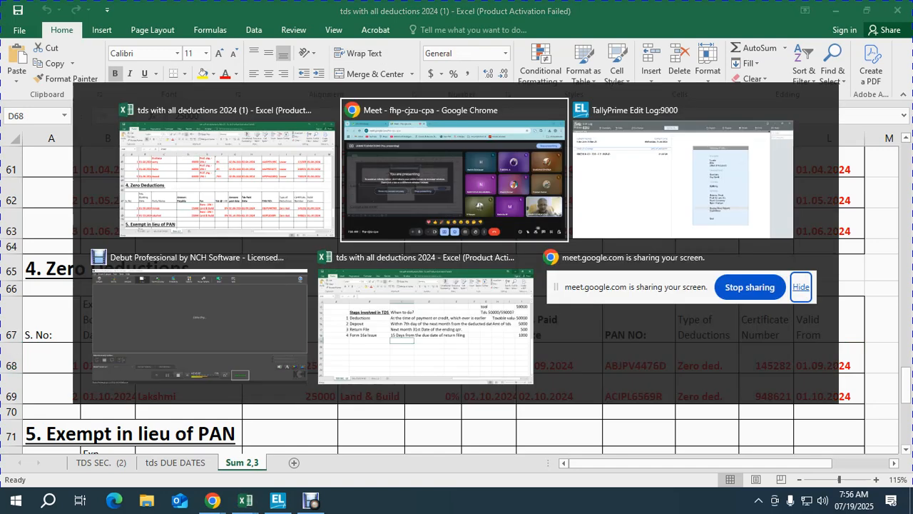
pyautogui.hotkey('alt', 'Tab')
pyautogui.press('Up')
pyautogui.press('Up')
pyautogui.press('Up')
pyautogui.press('Up')
pyautogui.press('Up')
pyautogui.press('Up')
pyautogui.press('Up')
pyautogui.press('Up')
pyautogui.press('Up')
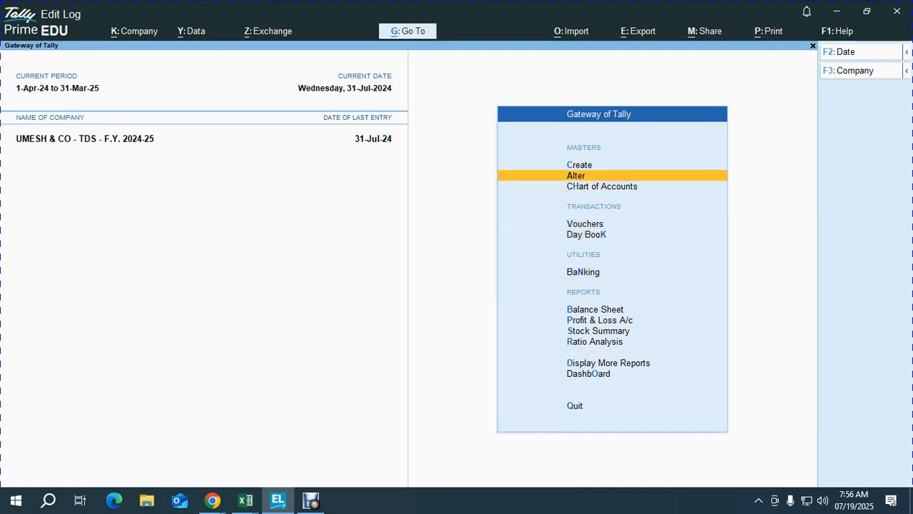
pyautogui.press('Return')
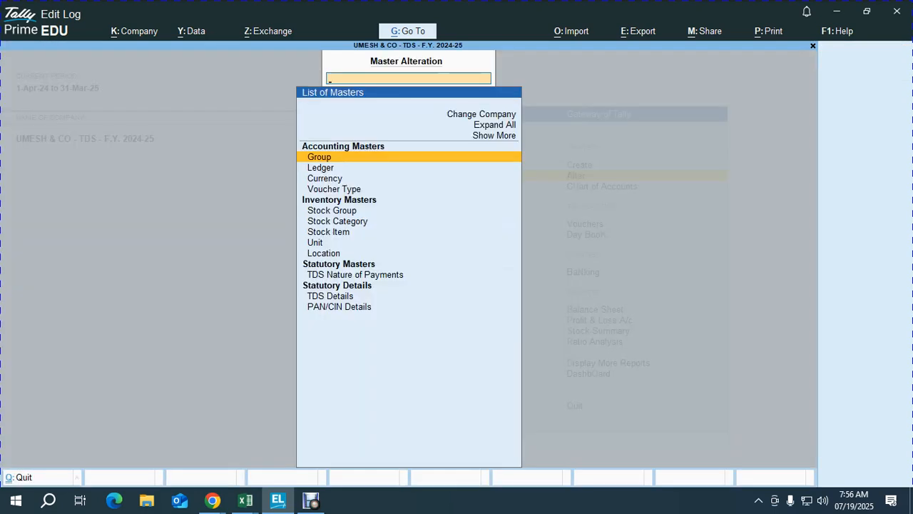
pyautogui.press('Down')
pyautogui.press('Down')
pyautogui.press('Down')
pyautogui.press('Down')
pyautogui.press('Down')
pyautogui.press('Down')
pyautogui.press('Down')
pyautogui.press('Down')
pyautogui.press('Down')
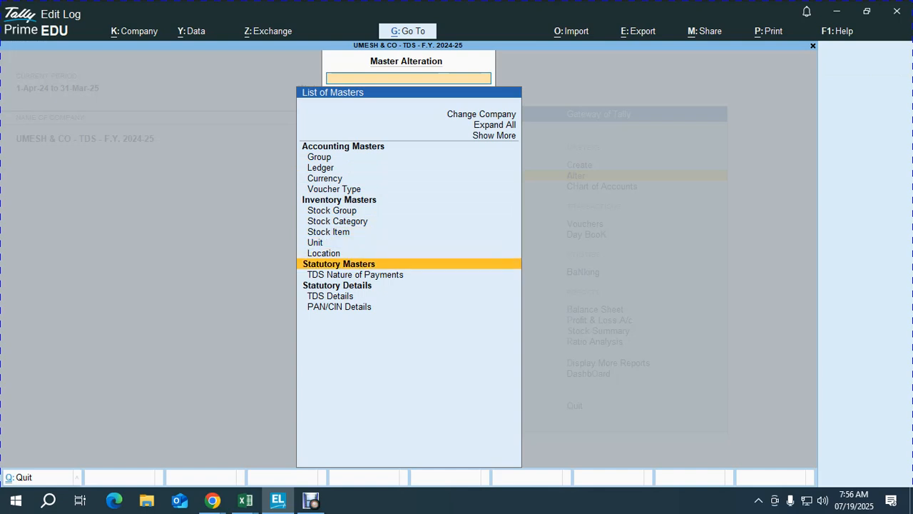
pyautogui.press('Return')
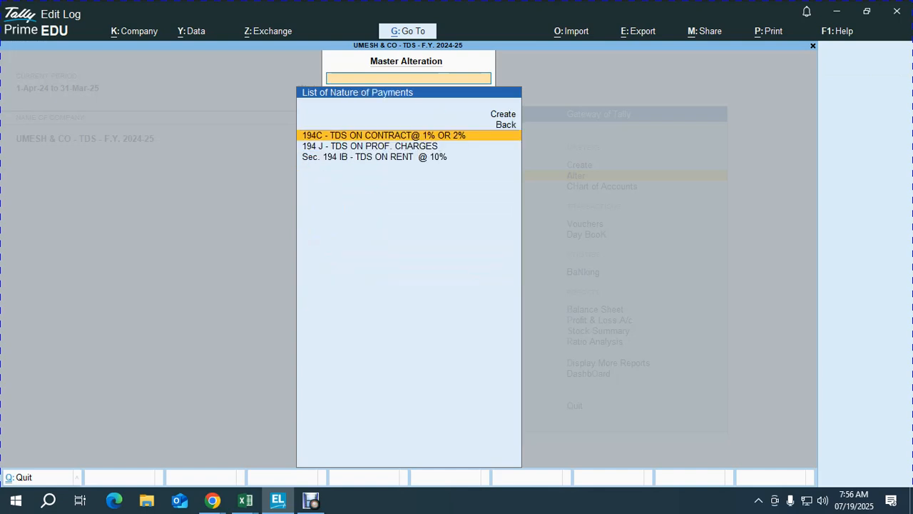
# Examine the section, codes and rates of the nature of payment "Sec. 194 IB - TDS ON RENT @ 10%".
pyautogui.press('Down')
pyautogui.press('Down')
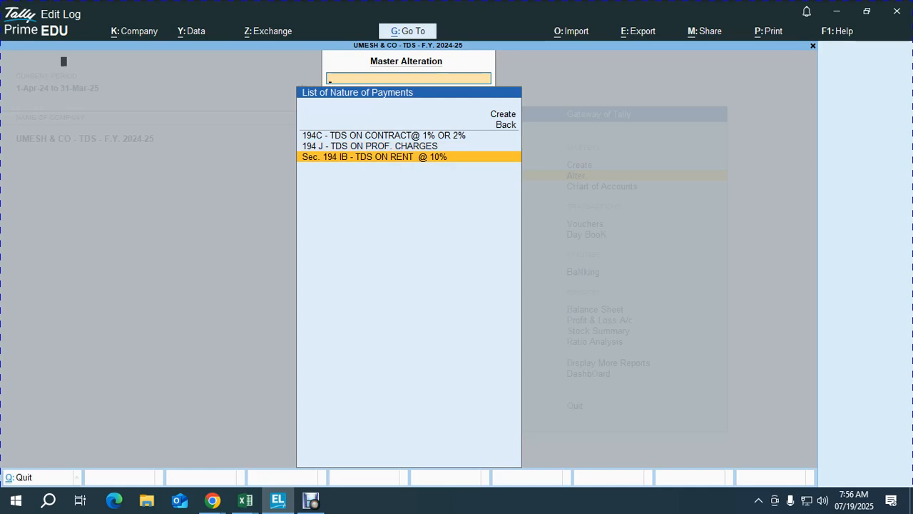
pyautogui.press('Return')
pyautogui.press('Return')
pyautogui.press('Return')
pyautogui.press('Return')
pyautogui.press('Return')
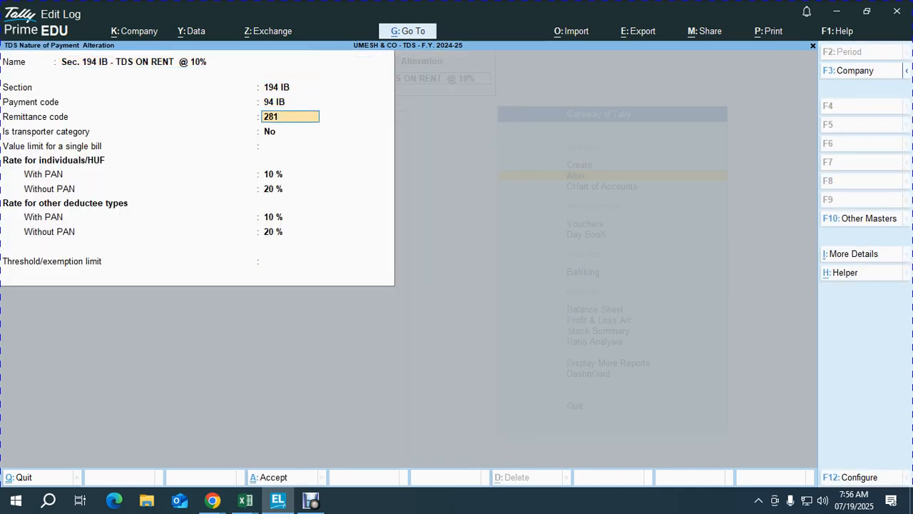
pyautogui.press('Return')
pyautogui.press('Return')
pyautogui.press('Return')
pyautogui.press('Return')
pyautogui.press('Return')
pyautogui.press('Return')
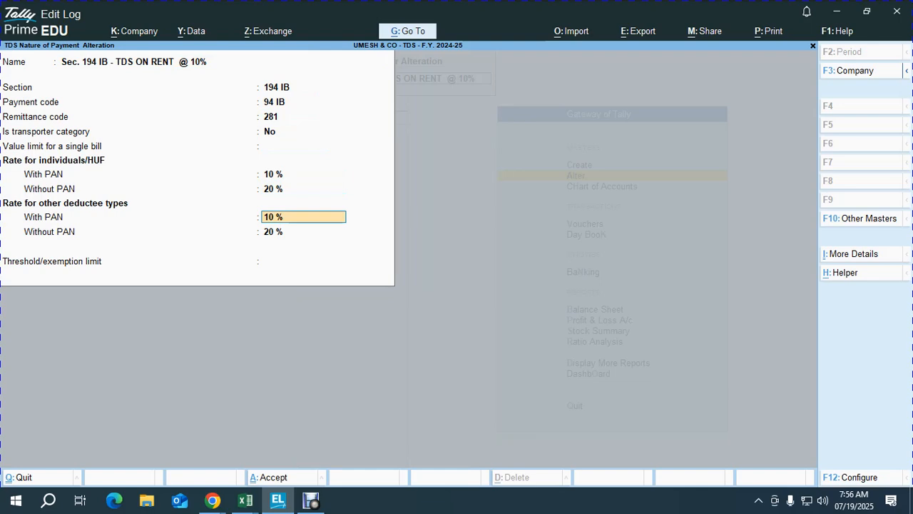
pyautogui.press('Return')
pyautogui.press('Return')
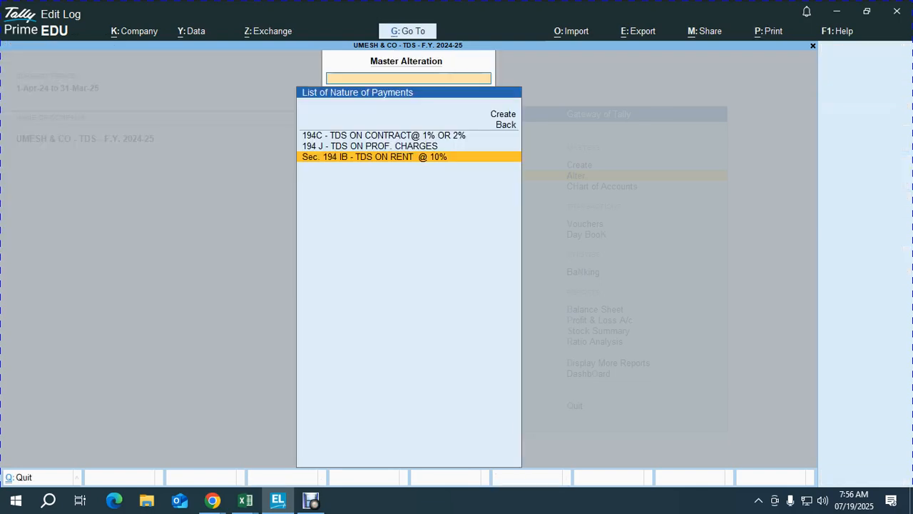
# Leave the master alteration and start creating a new ledger.
pyautogui.press('Escape')
pyautogui.press('Escape')
pyautogui.press('Up')
pyautogui.press('Return')
pyautogui.press('Down')
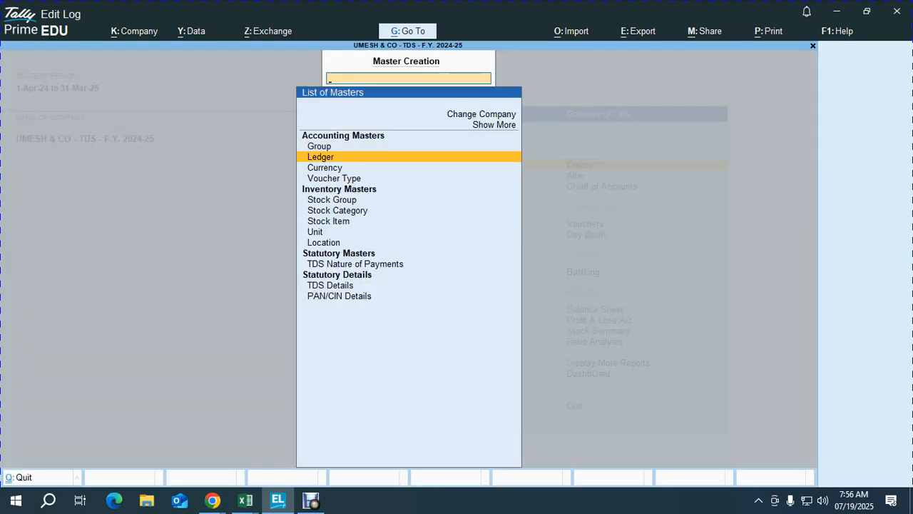
pyautogui.press('Return')
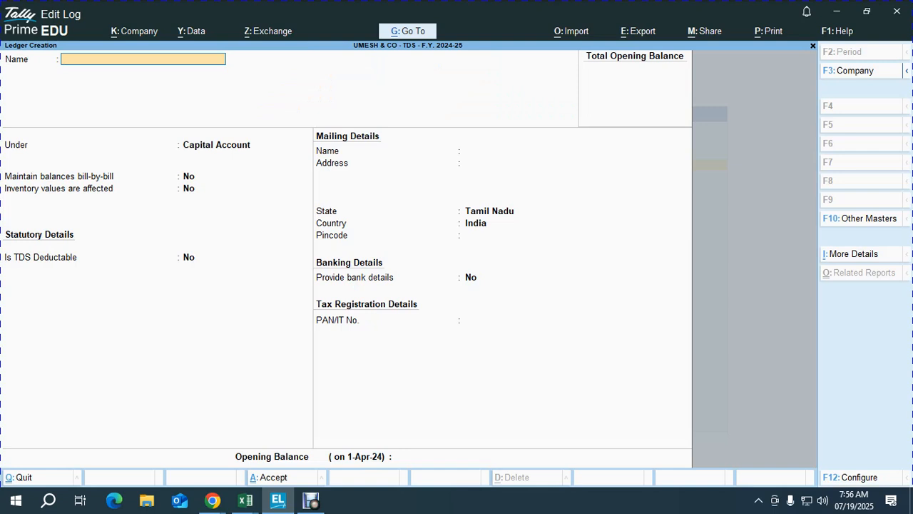
# Switch to the Excel workbook and copy the first zero-deduction party's PAN from cell I68.
pyautogui.press('alt')
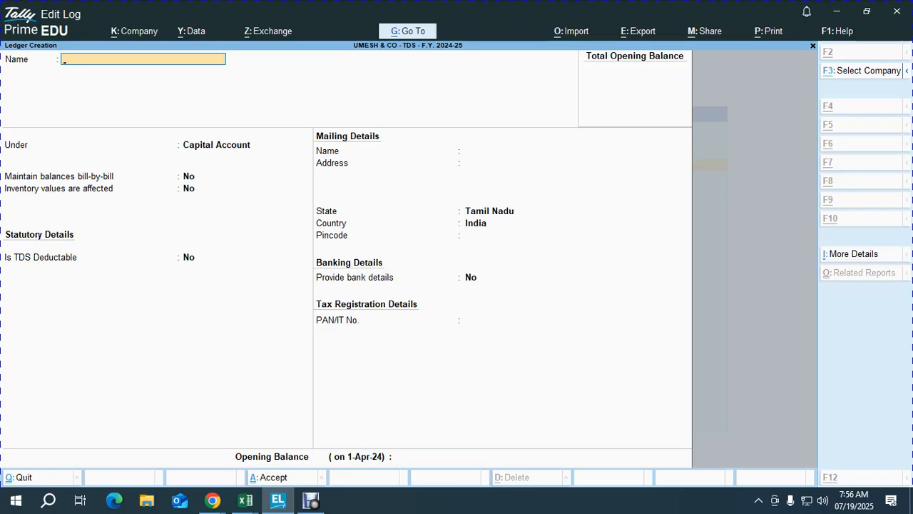
pyautogui.hotkey('alt', 'Tab')
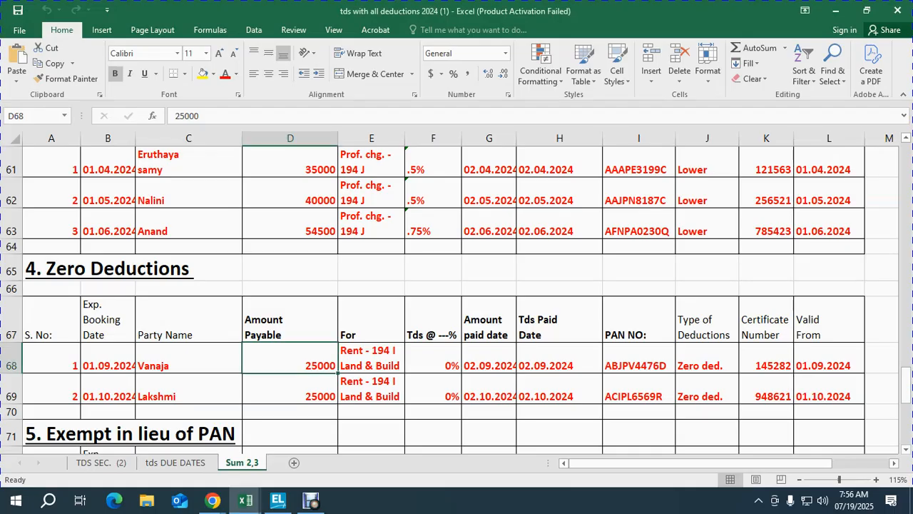
pyautogui.press('Right')
pyautogui.press('Right')
pyautogui.press('Right')
pyautogui.press('Right')
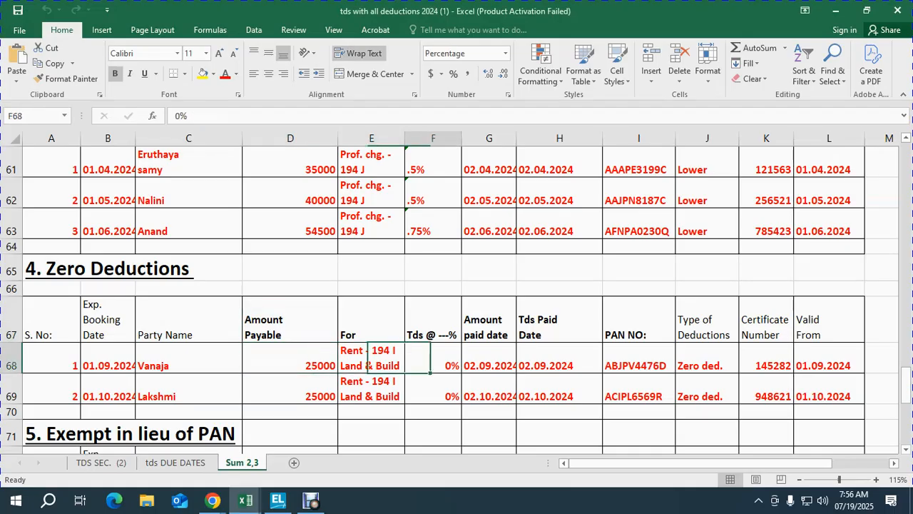
pyautogui.press('Right')
pyautogui.hotkey('ctrl', 'c')
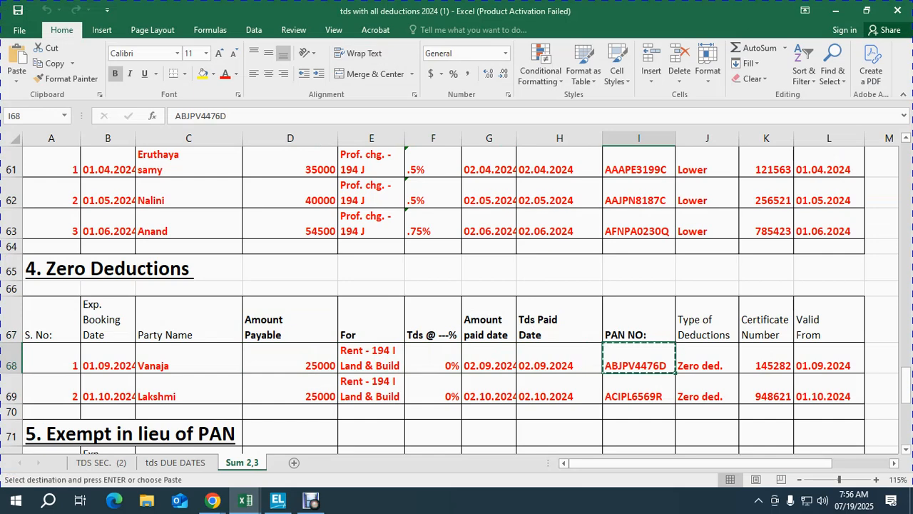
# Switch to TallyPrime, name the new ledger after the first zero-deduction party in capitals, and group it under Sundry Creditors.
pyautogui.hotkey('alt', 'Tab')
pyautogui.write('Vana')
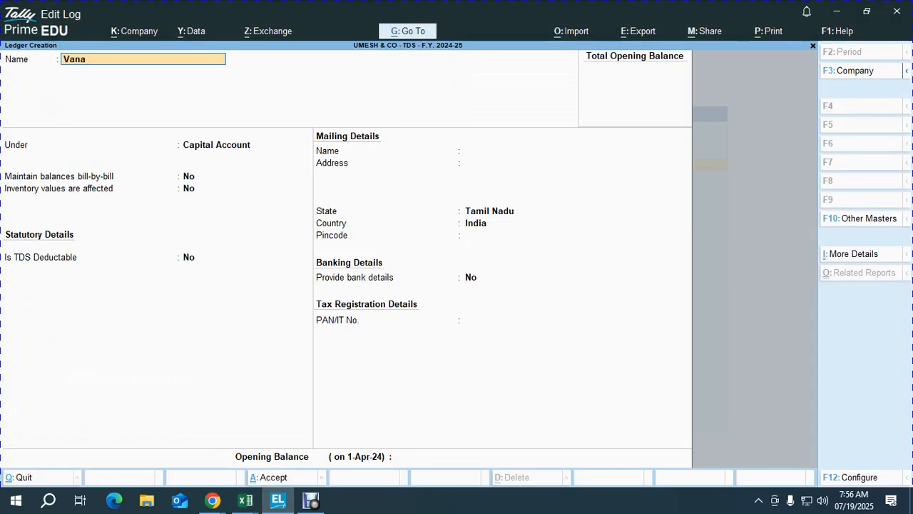
pyautogui.press('BackSpace')
pyautogui.press('BackSpace')
pyautogui.press('BackSpace')
pyautogui.press('BackSpace')
pyautogui.write('VANAJA')
pyautogui.press('Return')
pyautogui.write('SUND')
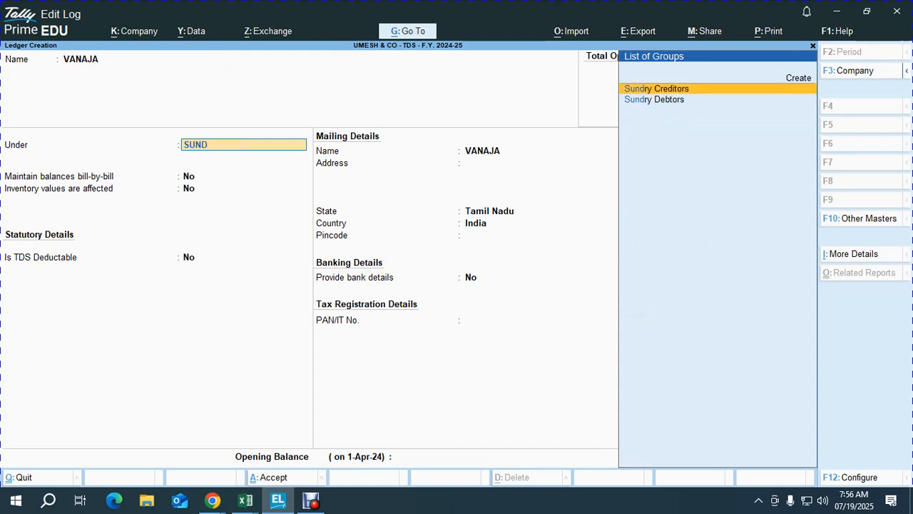
pyautogui.press('Return')
# Maintain the ledger's balances bill-by-bill with a default credit period of 30 days, and make it TDS deductable.
pyautogui.press('Return')
pyautogui.write('30')
pyautogui.press('Return')
pyautogui.press('Return')
pyautogui.press('Return')
pyautogui.write('y')
pyautogui.press('Return')
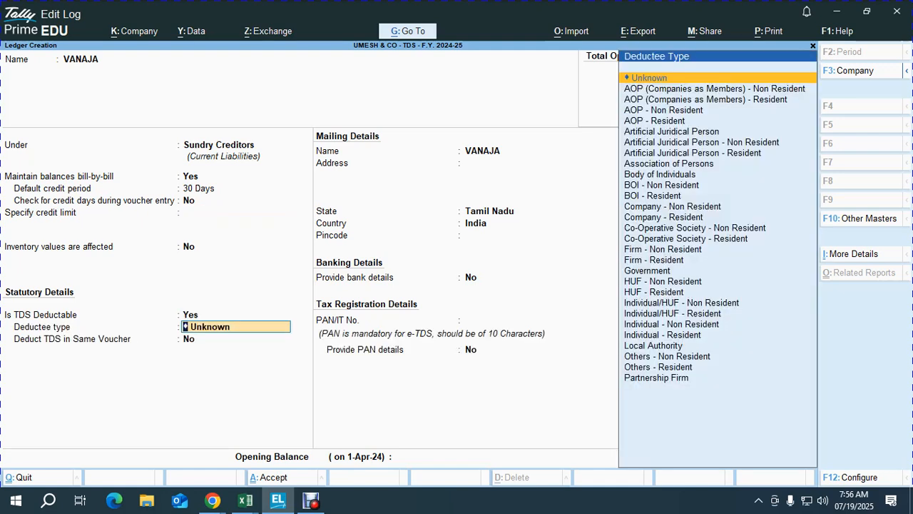
# Set the deductee type to Individual - Resident and deduct TDS in the same voucher.
pyautogui.write('IND')
pyautogui.press('Down')
pyautogui.press('Down')
pyautogui.press('Down')
pyautogui.press('Down')
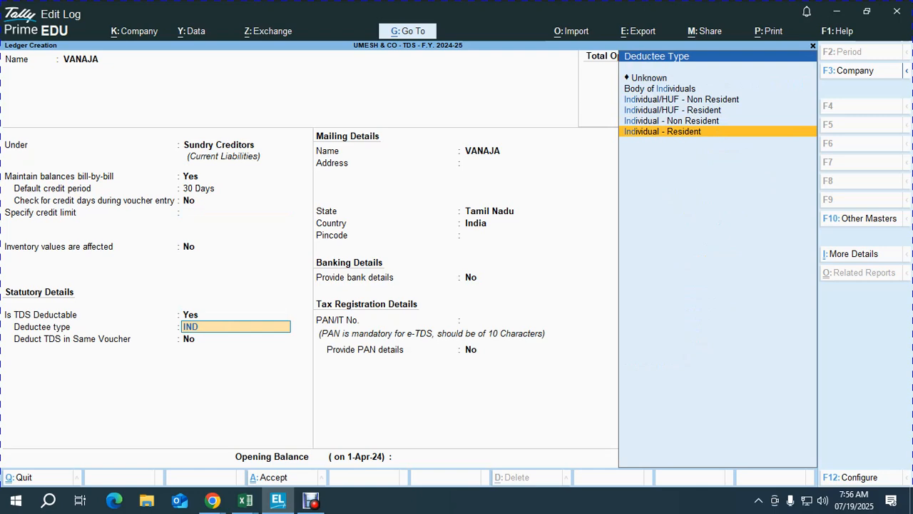
pyautogui.press('Return')
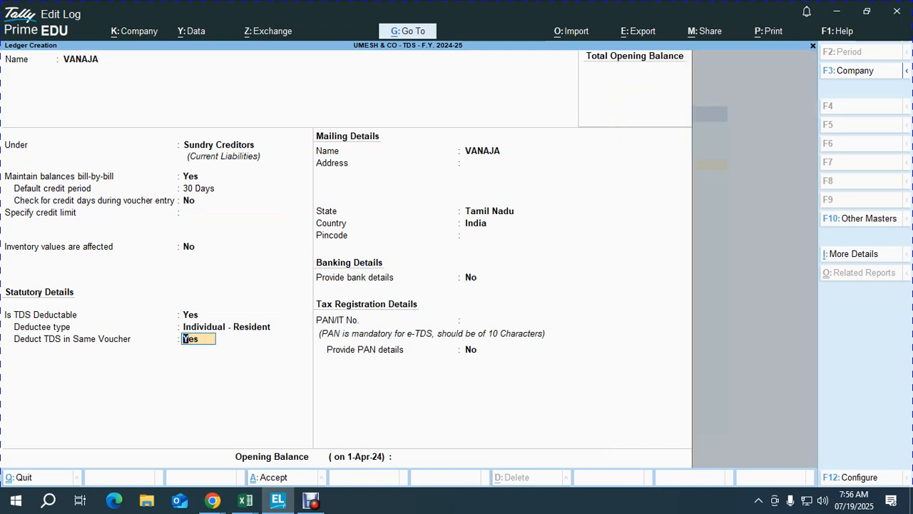
pyautogui.press('Return')
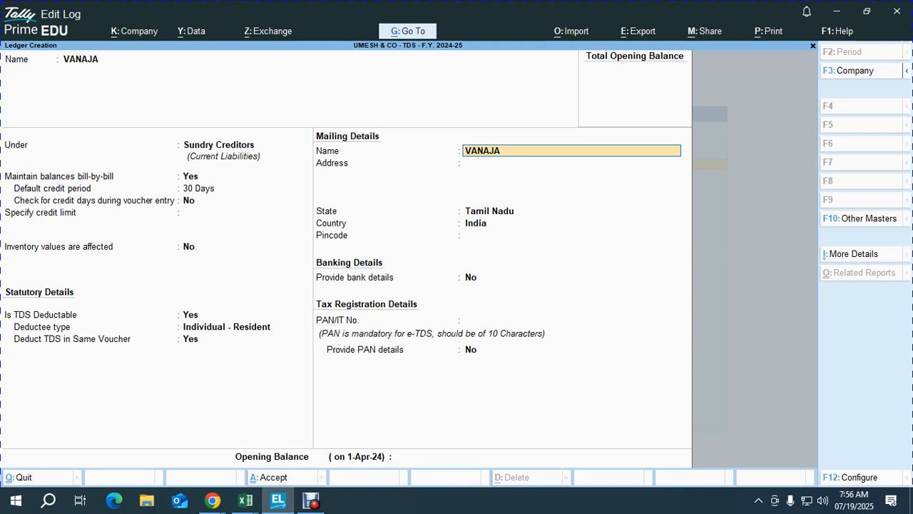
pyautogui.press('BackSpace')
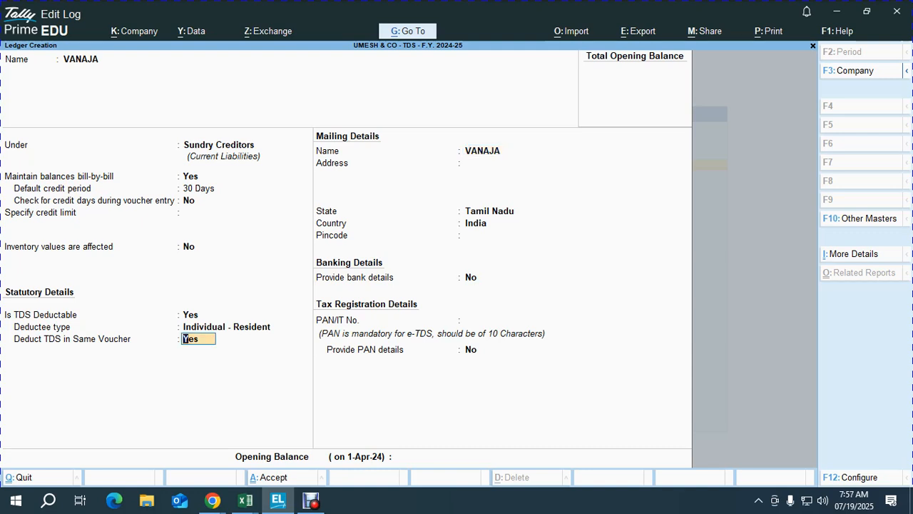
pyautogui.hotkey('alt', 'Tab')
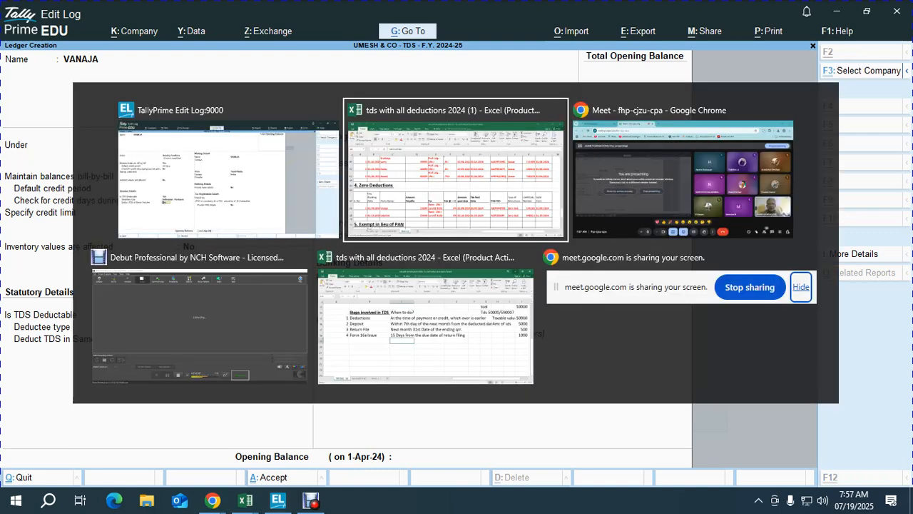
pyautogui.hotkey('alt', 'Tab')
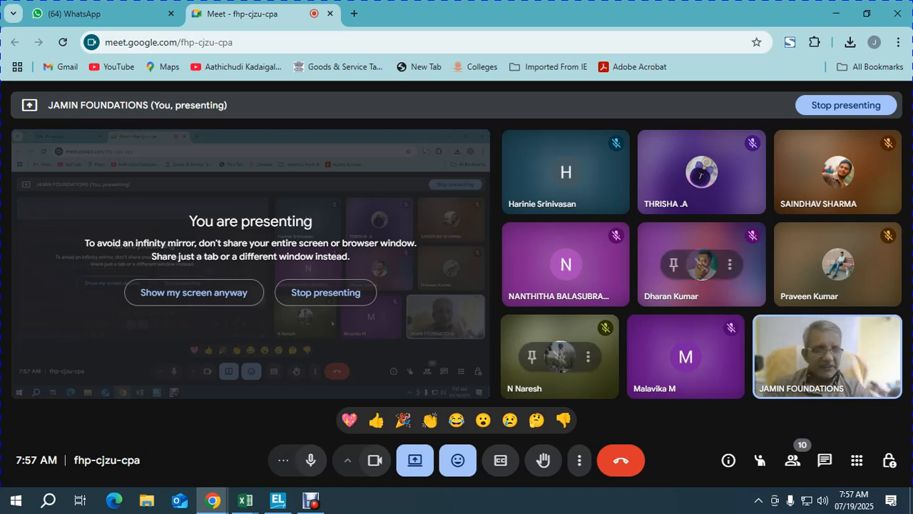
pyautogui.hotkey('alt', 'Tab')
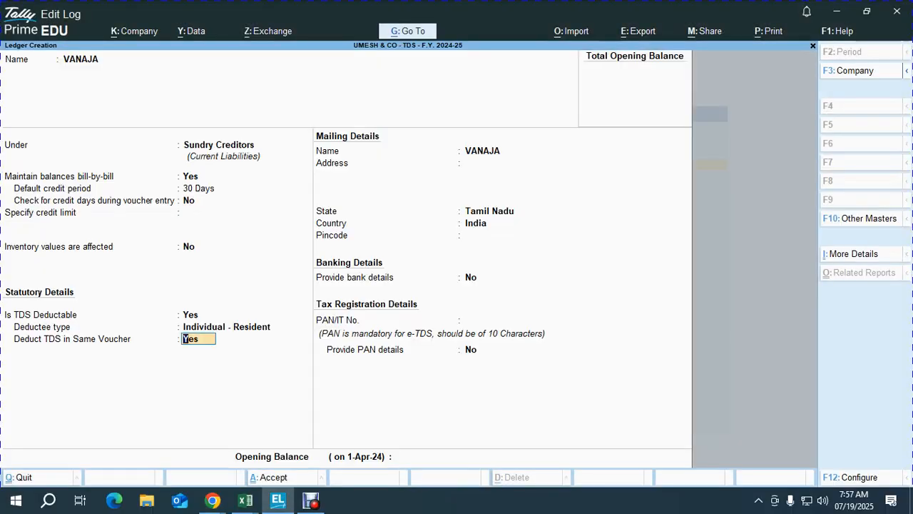
pyautogui.press('F12')
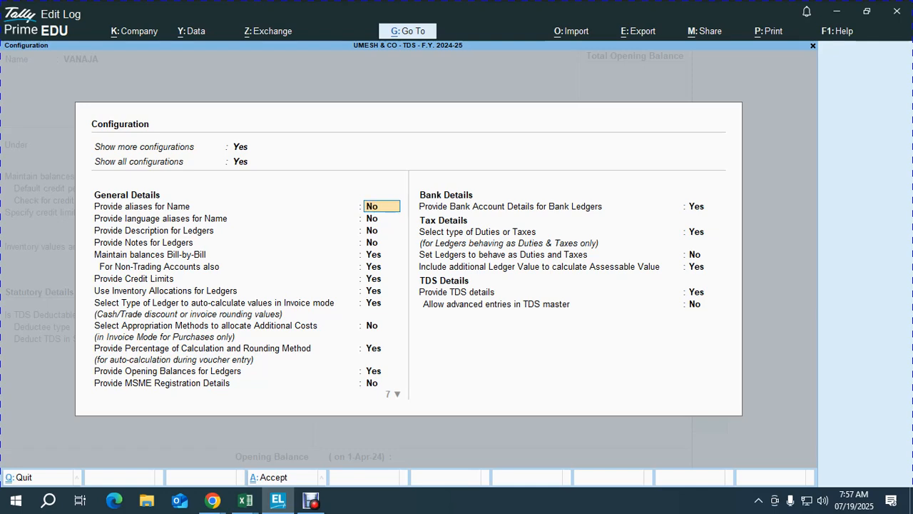
pyautogui.hotkey('ctrl', 'a')
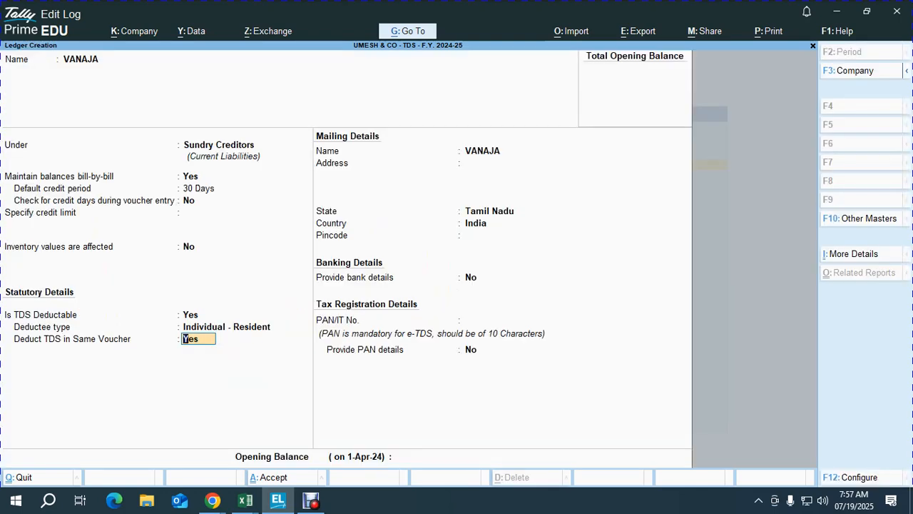
pyautogui.press('Return')
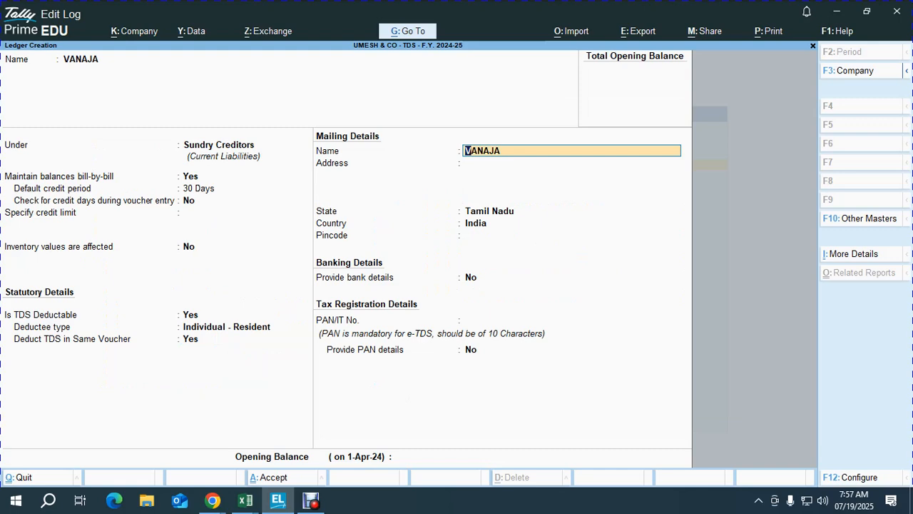
pyautogui.press('Up')
pyautogui.press('Up')
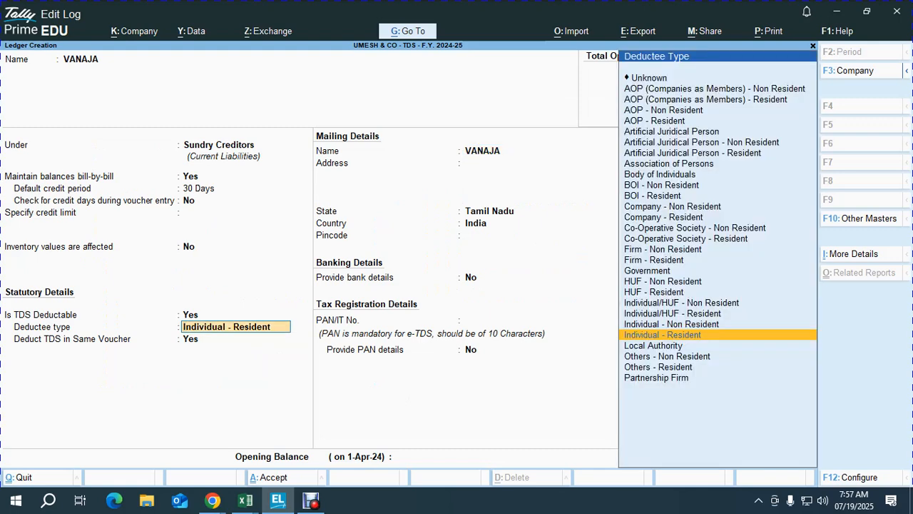
# Configure ledger creation to allow advanced entries in the TDS master.
pyautogui.press('F12')
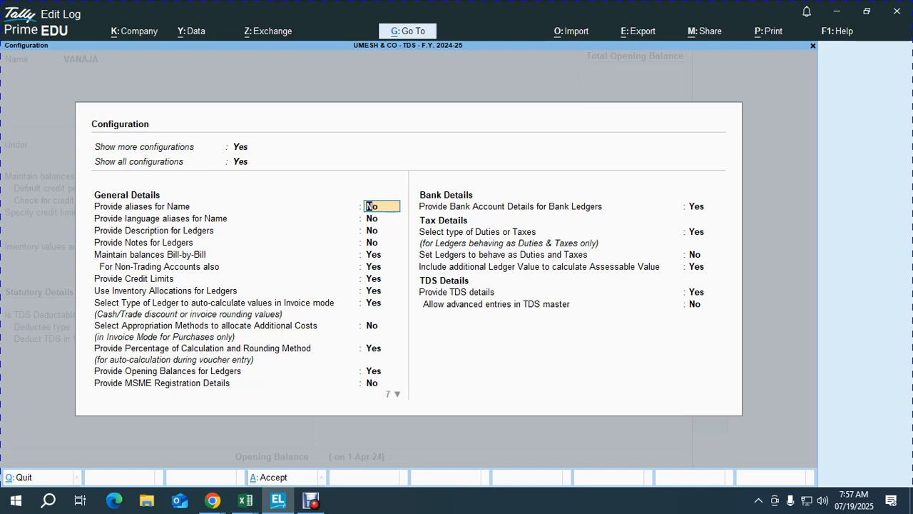
pyautogui.click(704, 304)
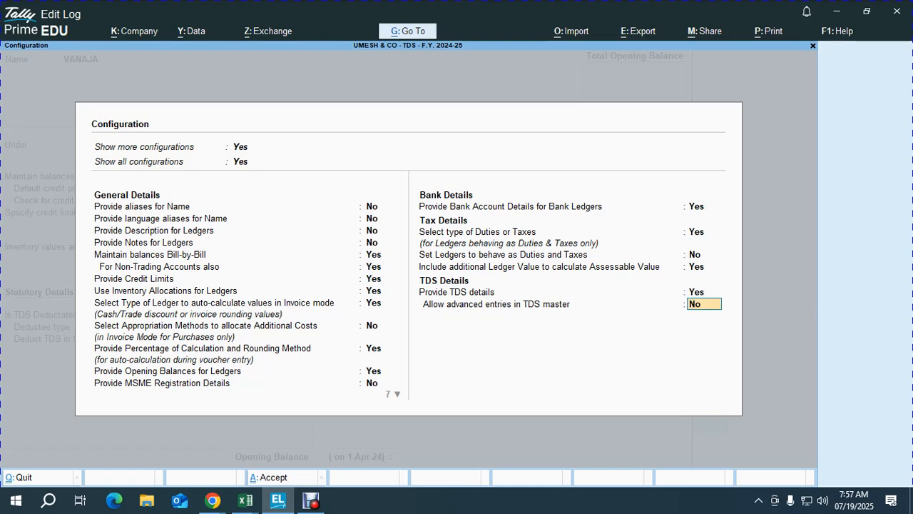
pyautogui.write('Y')
pyautogui.press('Return')
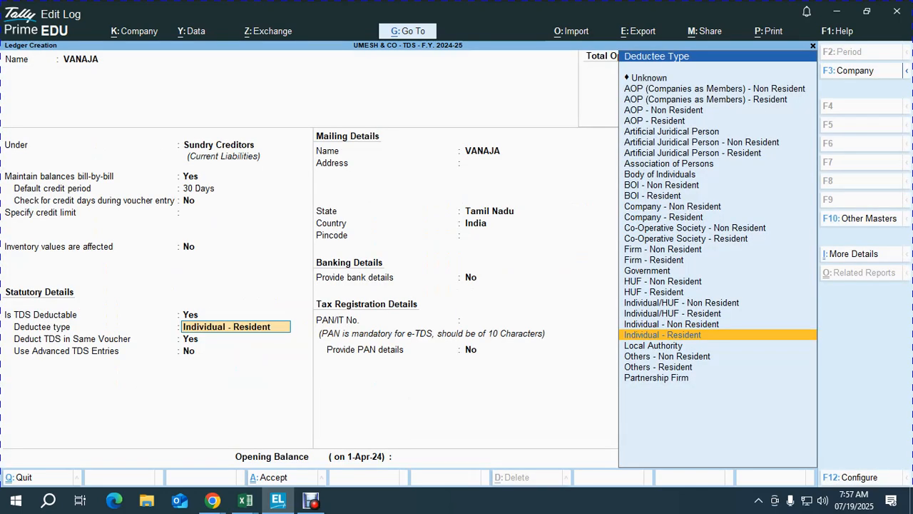
# Select Sec. 194 IB - TDS ON RENT @ 10% as the nature of payment for deducting TDS in the same voucher.
pyautogui.hotkey('alt', 'Tab')
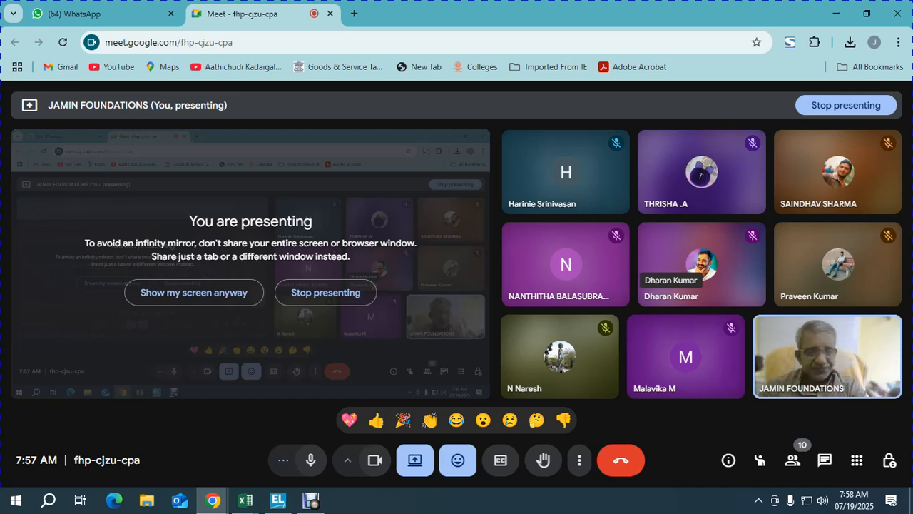
pyautogui.hotkey('alt', 'Tab')
pyautogui.press('Return')
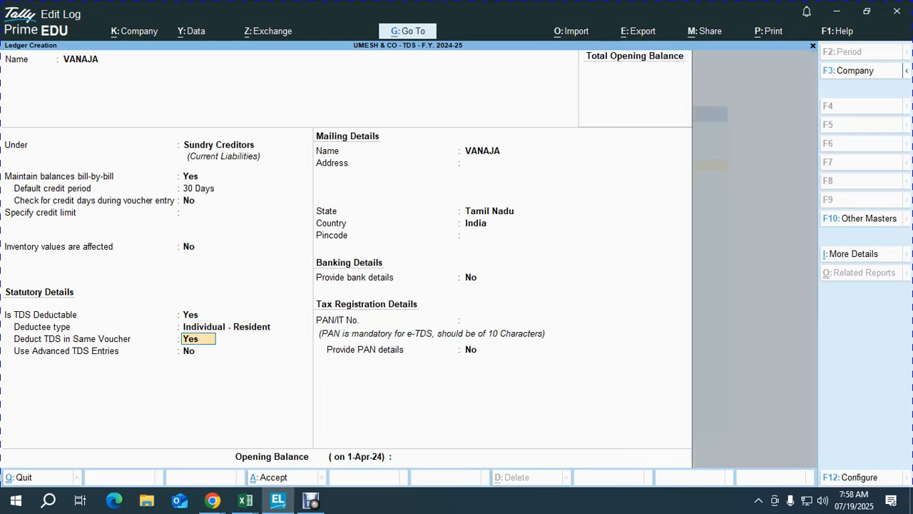
pyautogui.press('Return')
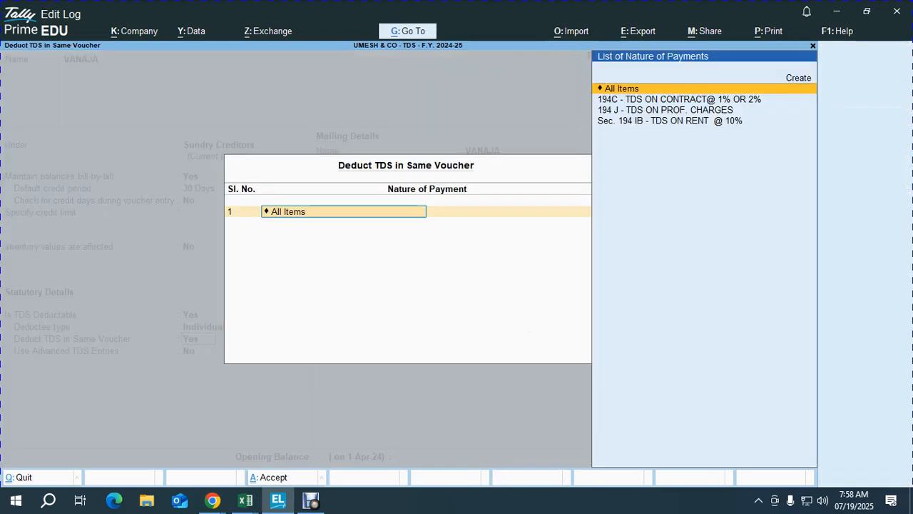
pyautogui.press('Down')
pyautogui.press('Down')
pyautogui.press('Down')
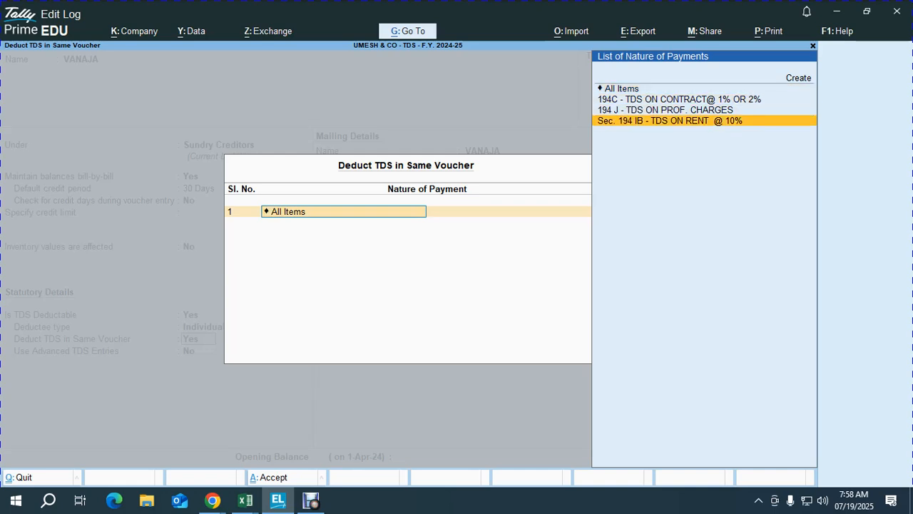
pyautogui.press('Return')
pyautogui.press('Return')
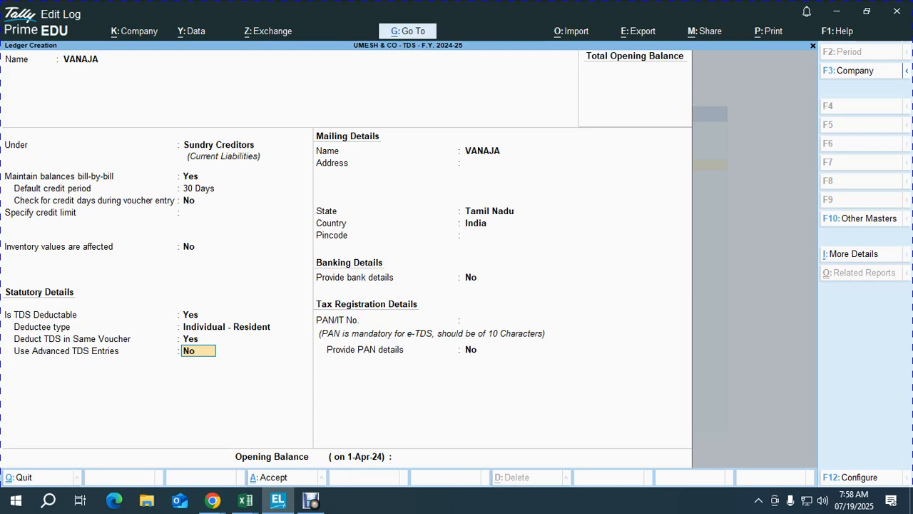
# Turn on advanced TDS entries for the ledger and enable setting a zero or lower deduction, leaving both exemption-limit options at their defaults.
pyautogui.write('y')
pyautogui.press('Return')
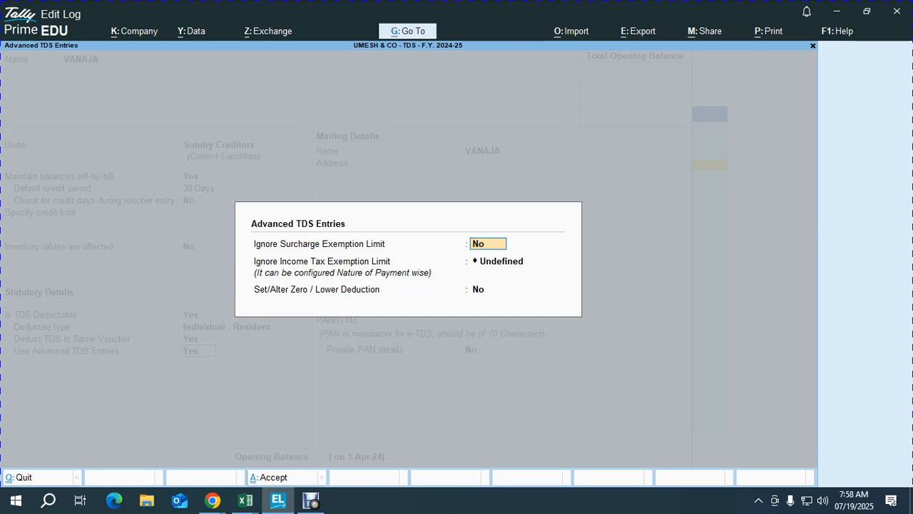
pyautogui.press('Return')
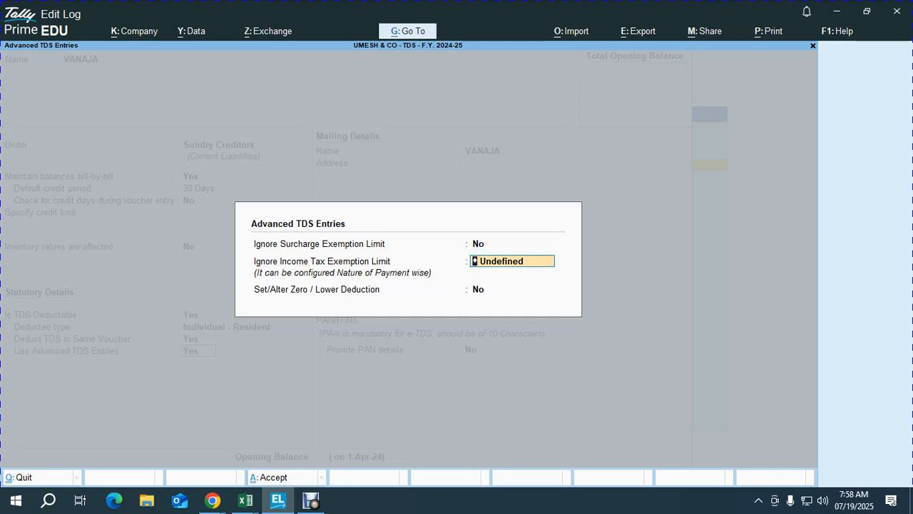
pyautogui.press('Return')
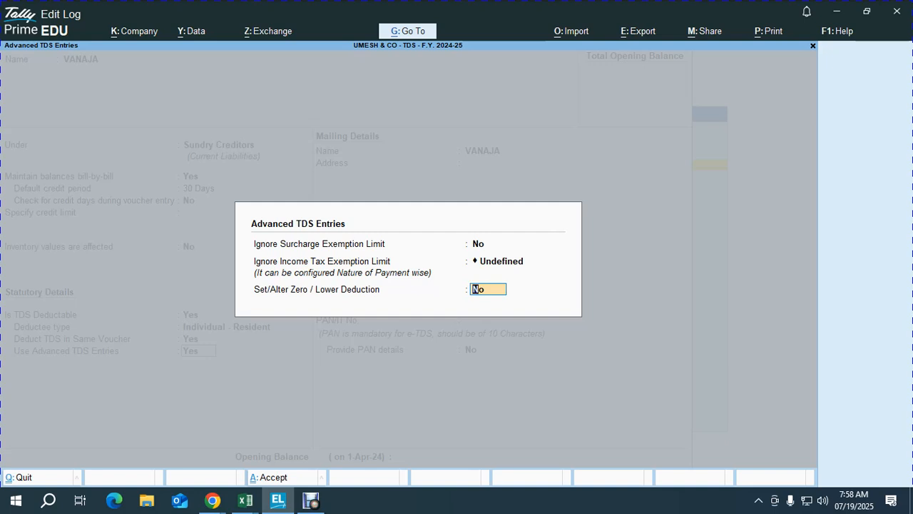
pyautogui.write('y')
pyautogui.press('Return')
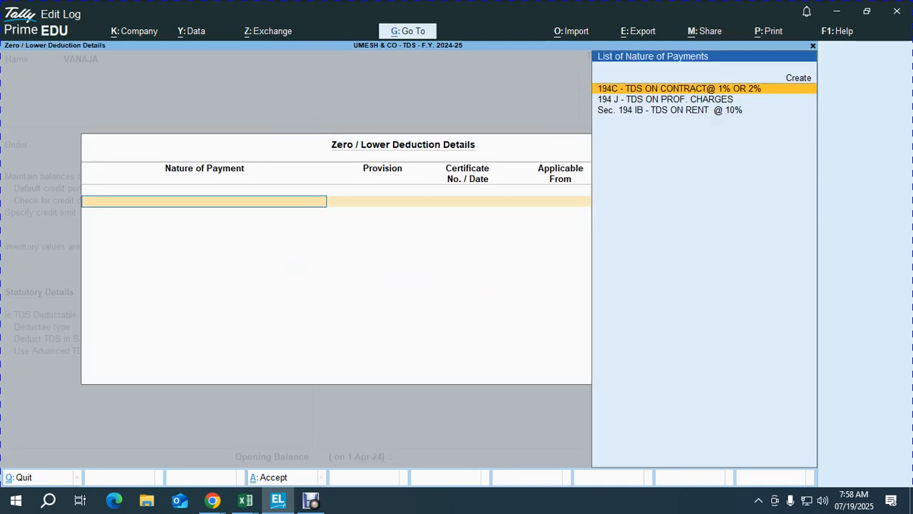
# Add a zero-deduction entry for Sec. 194 IB - TDS ON RENT @ 10% under provision 197A, Zero Rate (Form 15G/15H).
pyautogui.press('Down')
pyautogui.press('Down')
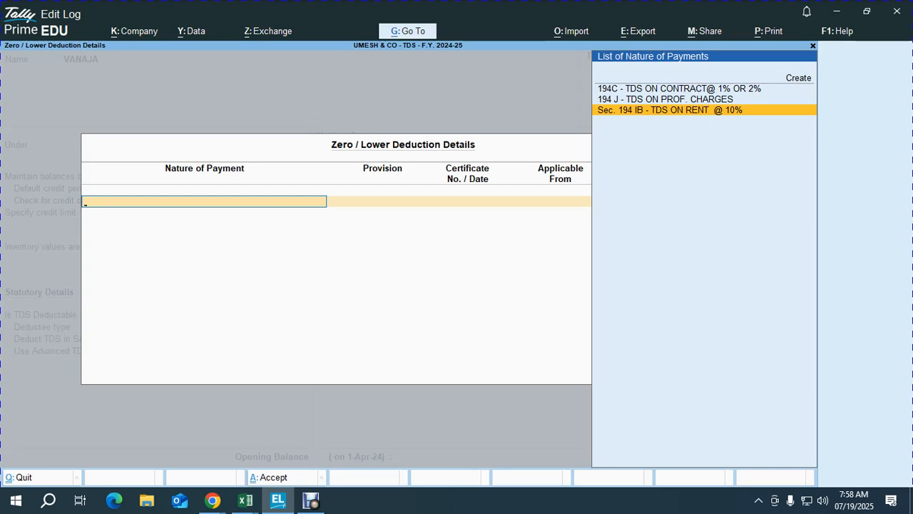
pyautogui.press('Return')
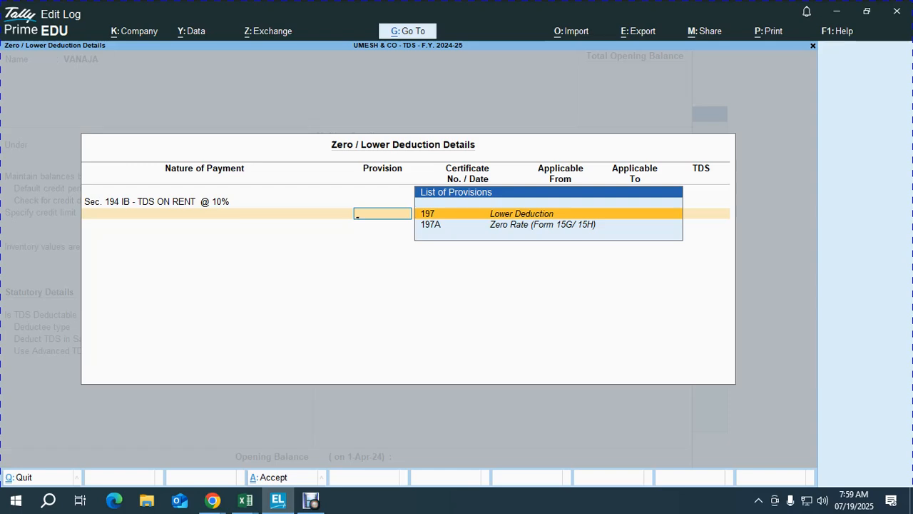
pyautogui.press('Down')
pyautogui.press('Return')
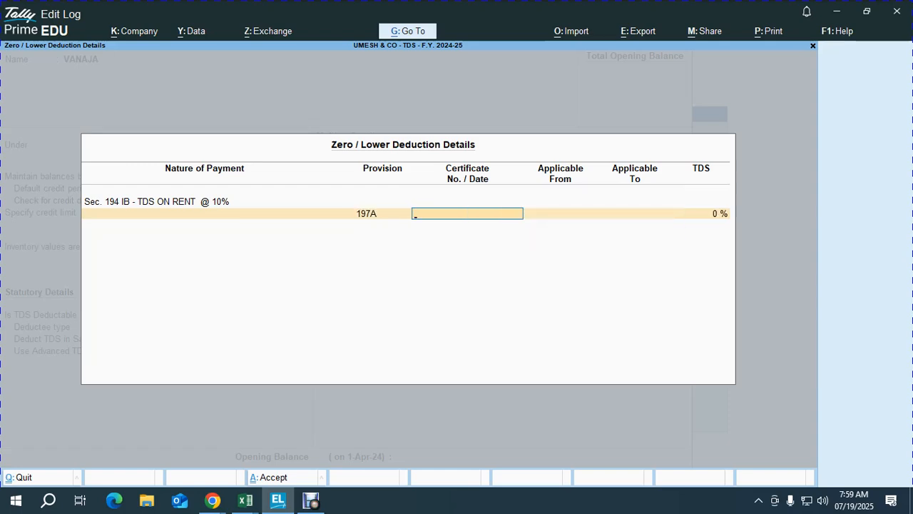
# Switch to the Excel workbook and copy the first zero-deduction party's certificate number from cell K68.
pyautogui.hotkey('alt', 'Tab')
pyautogui.hotkey('alt', 'Tab')
pyautogui.press('Tab')
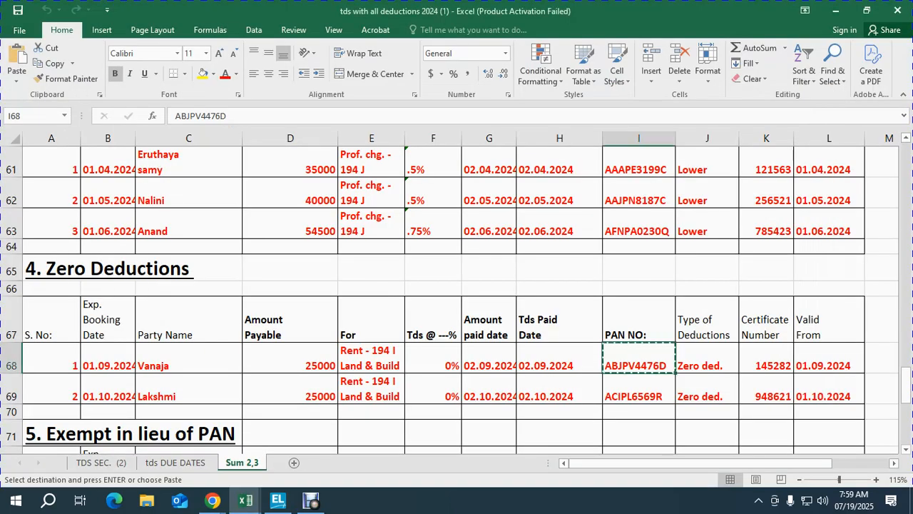
pyautogui.click(707, 358)
pyautogui.press('Right')
pyautogui.hotkey('ctrl', 'c')
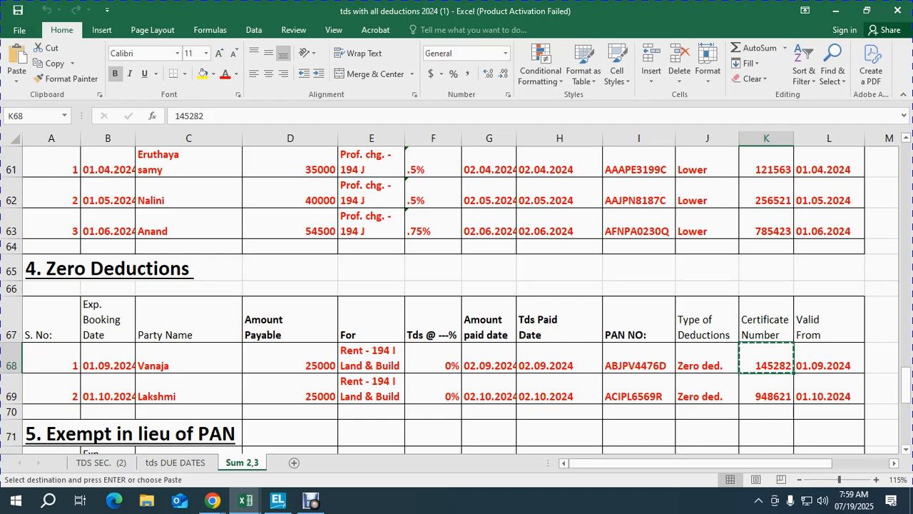
# Switch to TallyPrime, enter the copied certificate number applicable from 1.09.2024, and complete the zero-deduction and advanced TDS details.
pyautogui.hotkey('shift', 'space')
pyautogui.hotkey('alt', 'Tab')
pyautogui.hotkey('alt', 'Tab')
pyautogui.press('Tab')
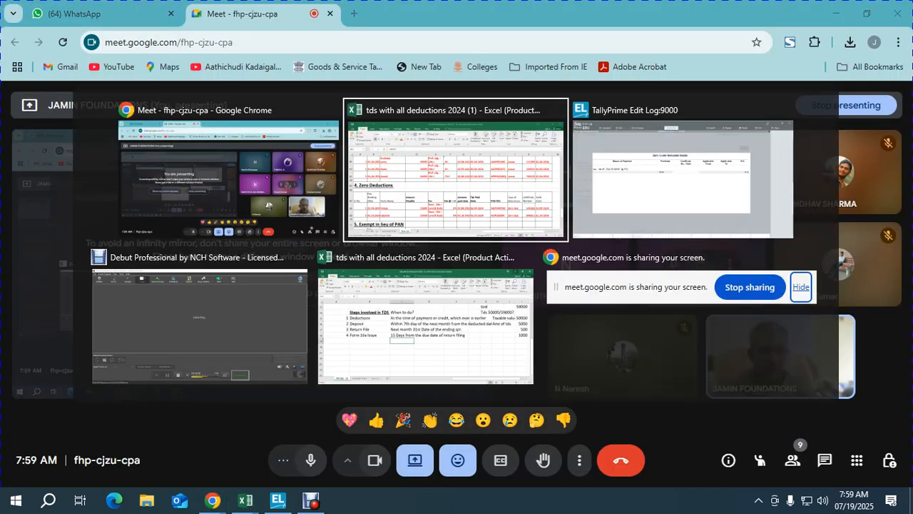
pyautogui.hotkey('ctrl', 'v')
pyautogui.press('Return')
pyautogui.write('1-09-2024')
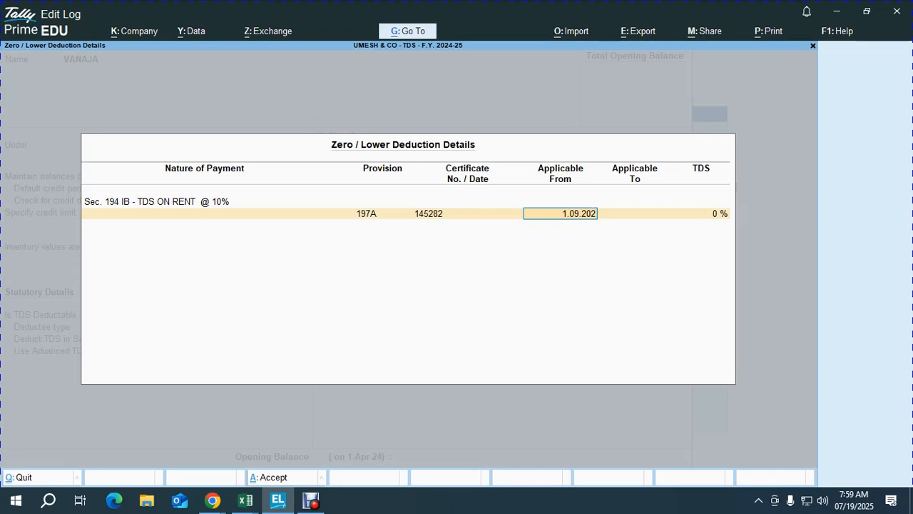
pyautogui.press('Return')
pyautogui.press('Return')
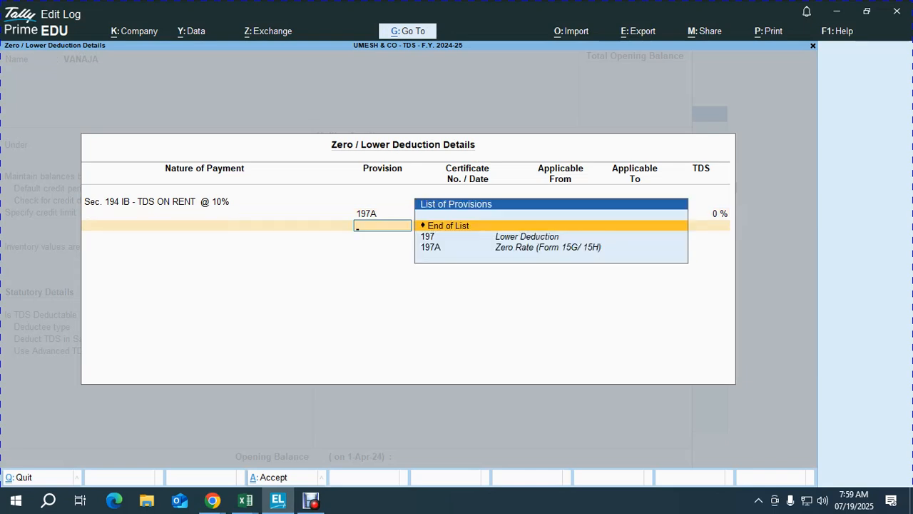
pyautogui.press('BackSpace')
pyautogui.press('Return')
pyautogui.press('Return')
pyautogui.press('Return')
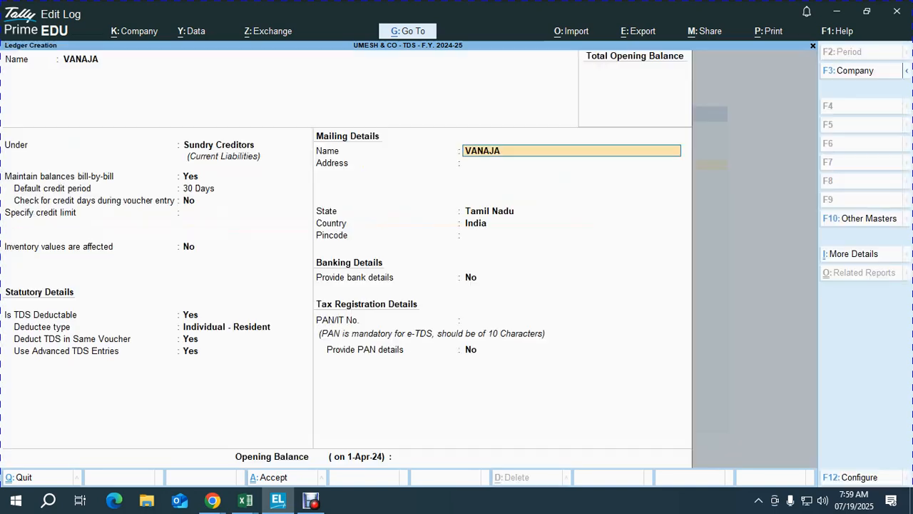
# Keep the default mailing details, leave bank details at No, and proceed to the ledger's PAN/IT No. field.
pyautogui.press('Return')
pyautogui.press('Return')
pyautogui.press('Return')
pyautogui.press('Return')
pyautogui.press('Return')
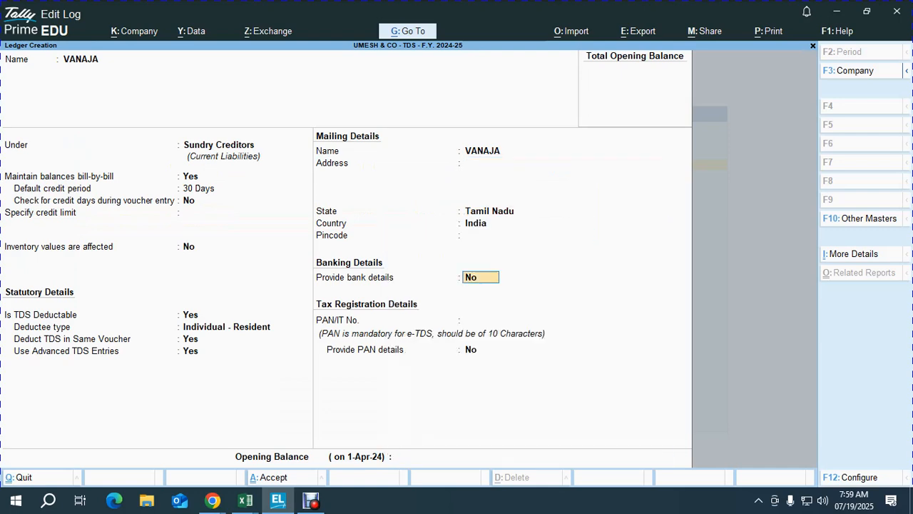
pyautogui.press('Return')
pyautogui.hotkey('ctrl', 'v')
pyautogui.press('Escape')
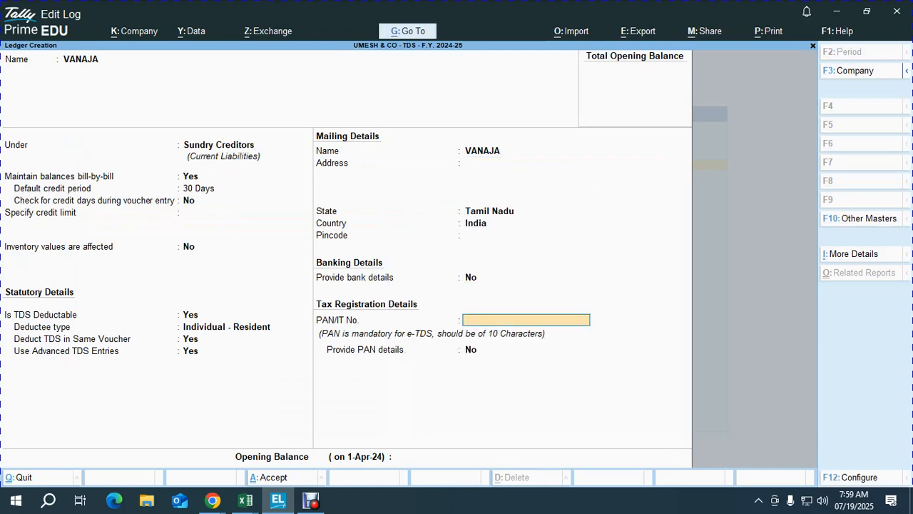
pyautogui.hotkey('alt', 'space')
pyautogui.press('Escape')
# Switch to the Excel workbook and copy the first zero-deduction party's PAN from cell I68.
pyautogui.hotkey('alt', 'Tab')
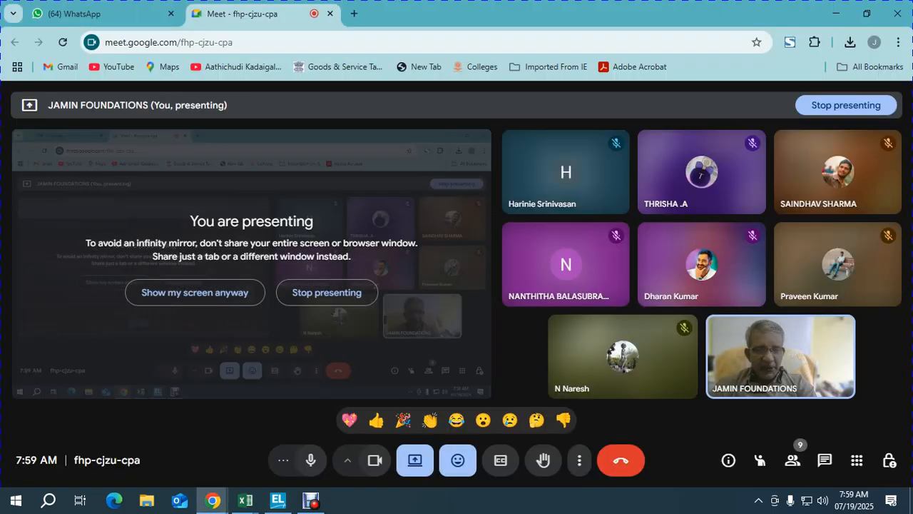
pyautogui.hotkey('alt', 'Tab')
pyautogui.hotkey('alt', 'Tab')
pyautogui.press('Right')
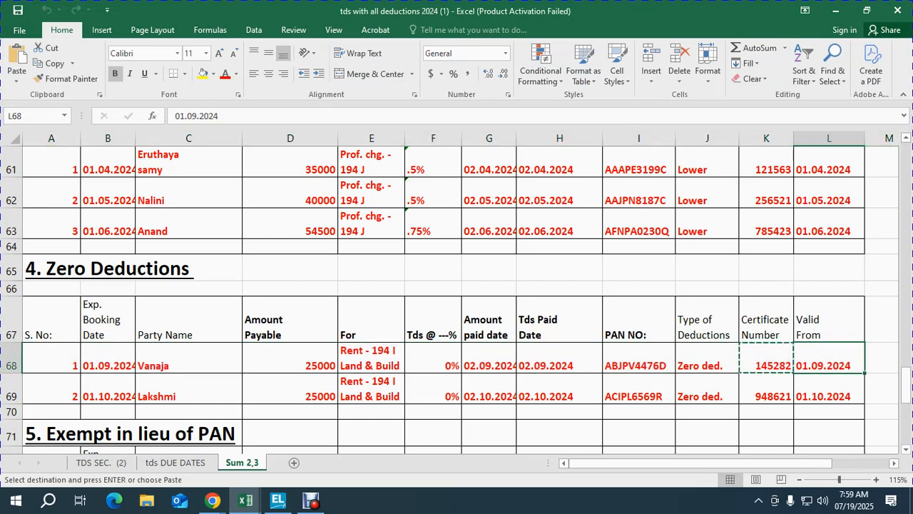
pyautogui.press('Left')
pyautogui.press('Left')
pyautogui.press('Left')
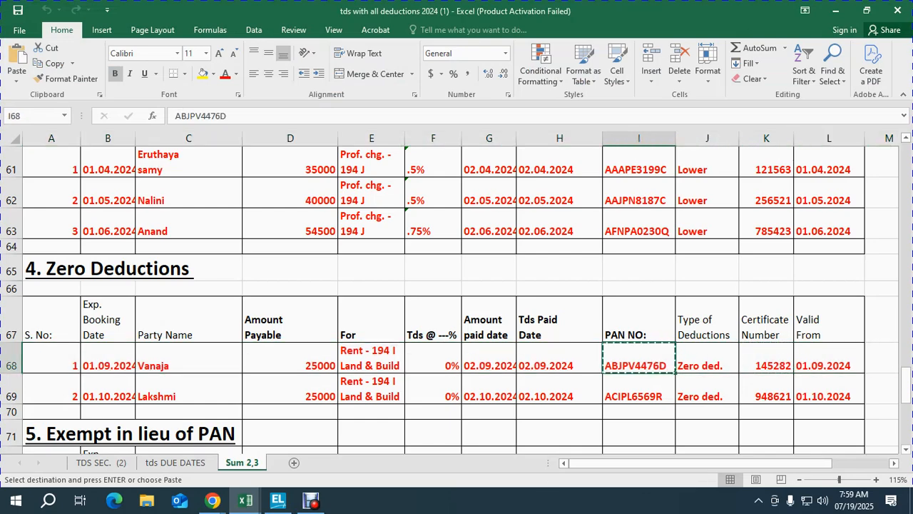
# Switch to TallyPrime, paste the party's PAN into the tax registration details, and save the ledger without an opening balance.
pyautogui.hotkey('alt', 'Tab')
pyautogui.hotkey('alt', 'Tab')
pyautogui.hotkey('alt', 'Tab')
pyautogui.hotkey('ctrl', 'v')
pyautogui.press('Return')
pyautogui.press('Return')
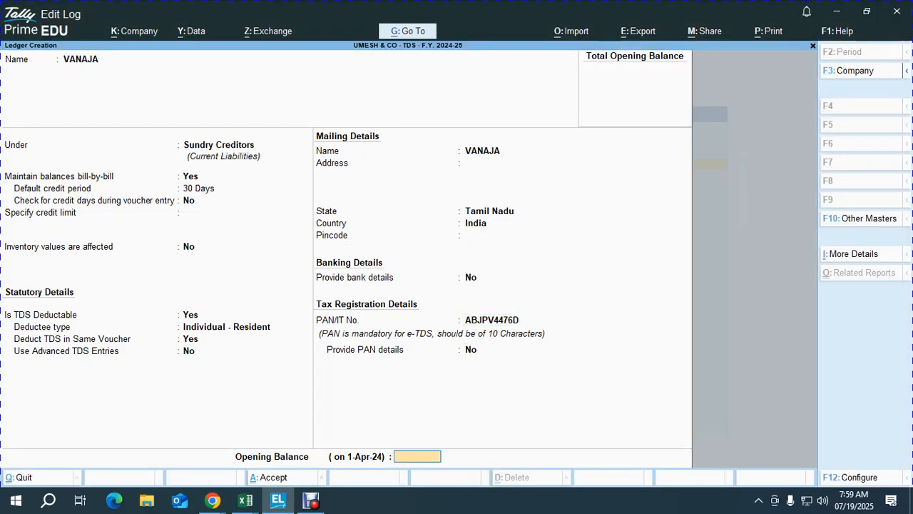
pyautogui.press('Return')
pyautogui.press('Return')
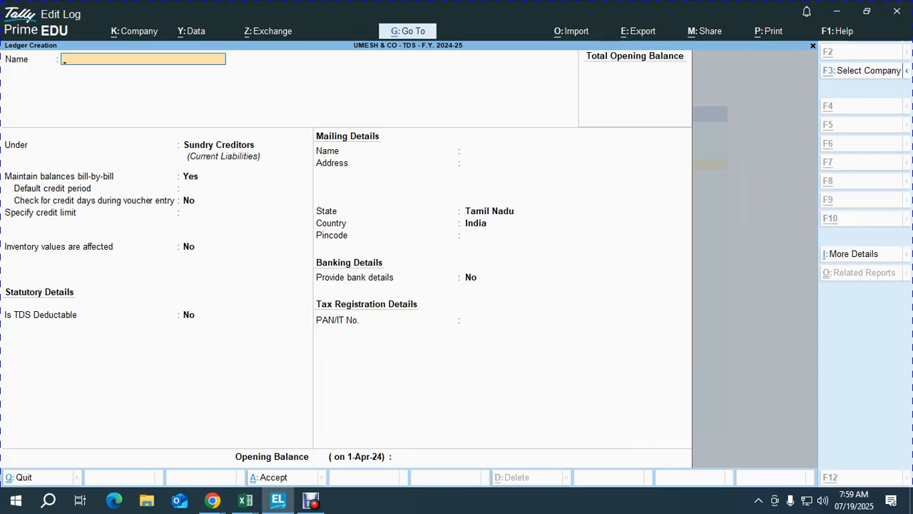
# Switch to the Excel workbook and check the second zero-deduction party's name and details in row 69.
pyautogui.hotkey('alt', 'Tab')
pyautogui.hotkey('alt', 'Tab')
pyautogui.hotkey('alt', 'Tab')
pyautogui.press('Left')
pyautogui.press('Left')
pyautogui.press('Left')
pyautogui.press('Left')
pyautogui.press('Left')
pyautogui.press('Left')
pyautogui.press('Down')
pyautogui.press('Right')
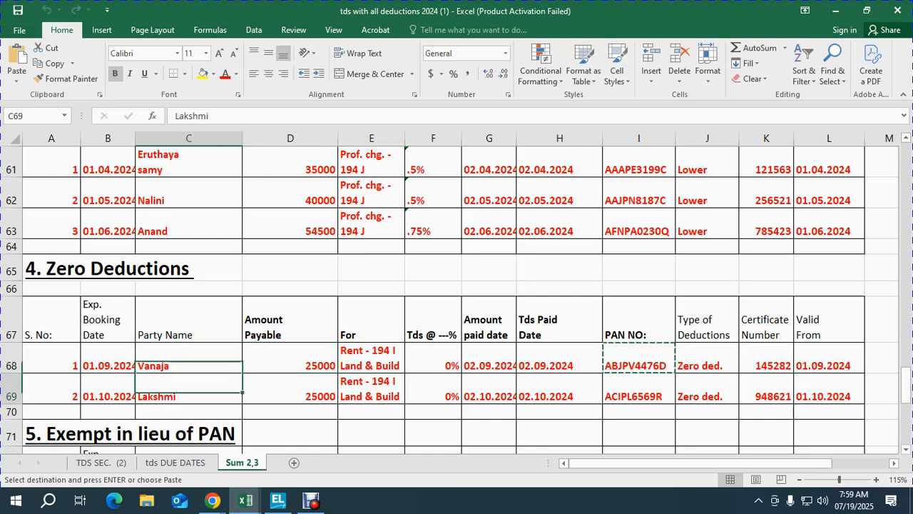
pyautogui.press('Right')
# Switch to TallyPrime and enter the second party's name as a Sundry Creditors ledger with a default credit period of 30 days.
pyautogui.hotkey('alt', 'Tab')
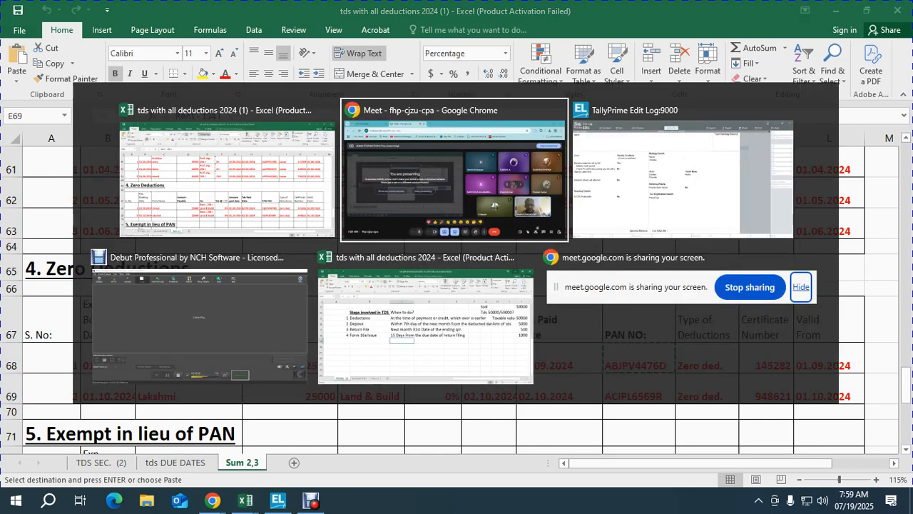
pyautogui.hotkey('alt', 'Tab')
pyautogui.write('LAKSHMI')
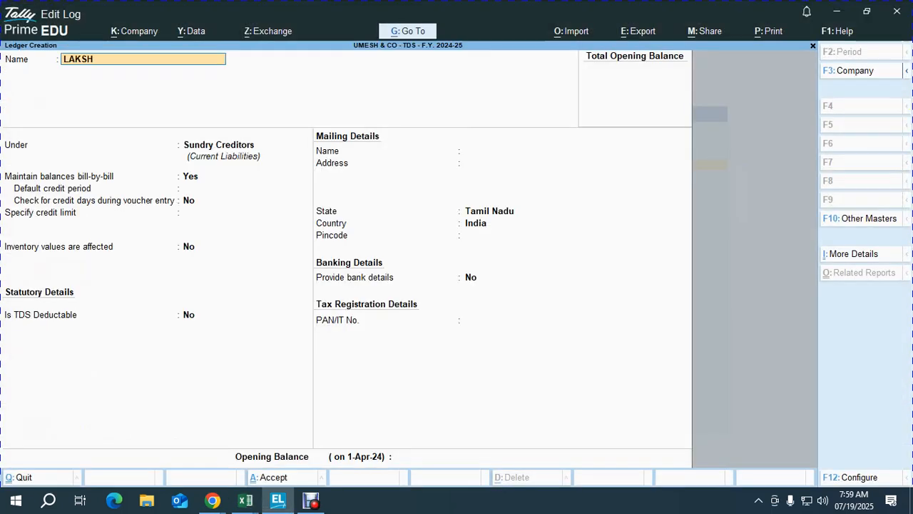
pyautogui.press('Return')
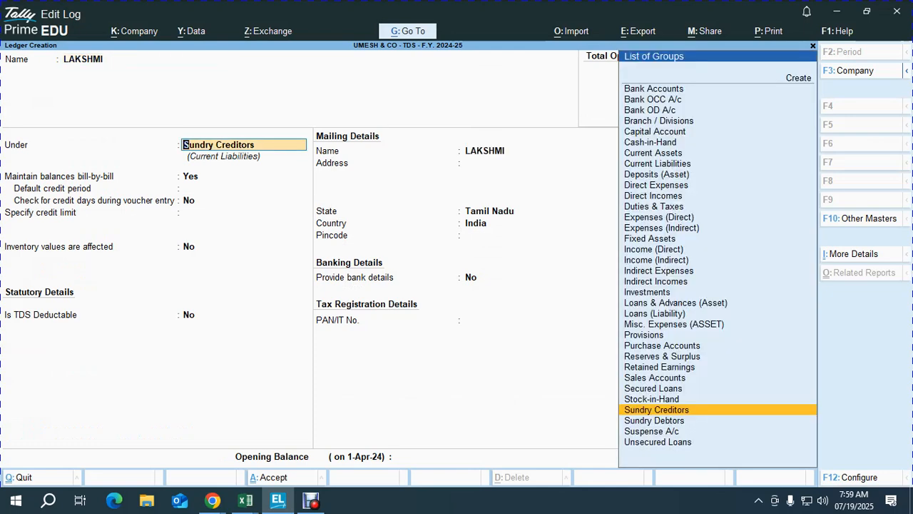
pyautogui.press('Return')
pyautogui.press('Return')
pyautogui.write('30')
pyautogui.press('Return')
pyautogui.press('Return')
pyautogui.press('Return')
# Make the ledger TDS deductable with deductee type Individual - Resident and TDS deducted in the same voucher.
pyautogui.write('Y')
pyautogui.press('Return')
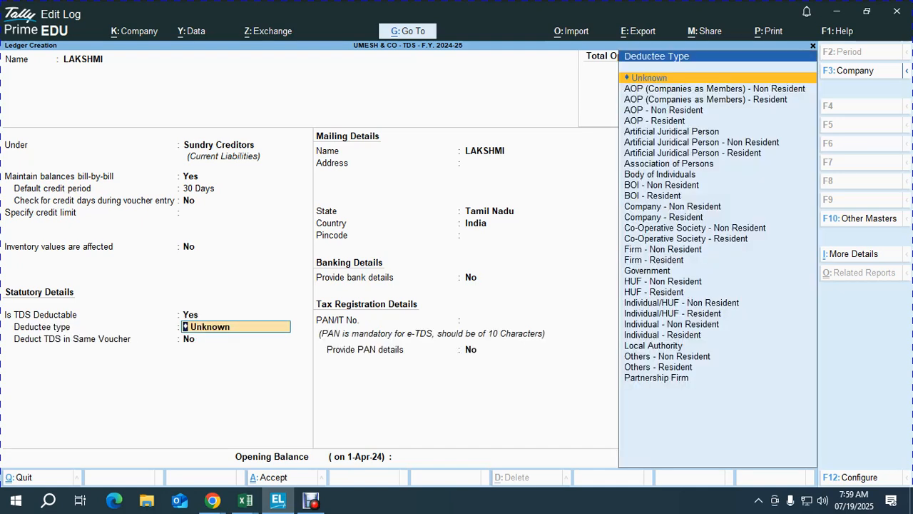
pyautogui.write('IND')
pyautogui.press('Down')
pyautogui.press('Down')
pyautogui.press('Down')
pyautogui.press('Down')
pyautogui.press('Return')
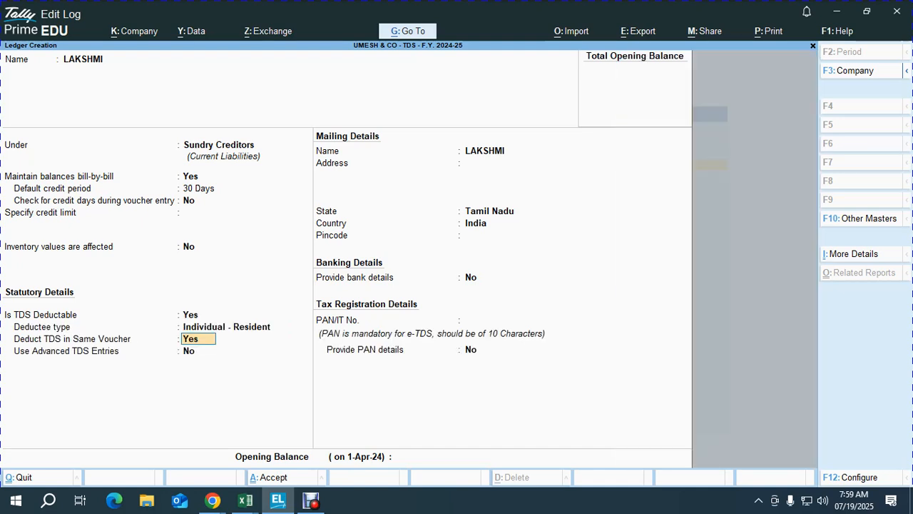
pyautogui.press('Return')
pyautogui.press('Down')
pyautogui.press('Down')
pyautogui.press('Down')
pyautogui.press('Return')
pyautogui.press('Return')
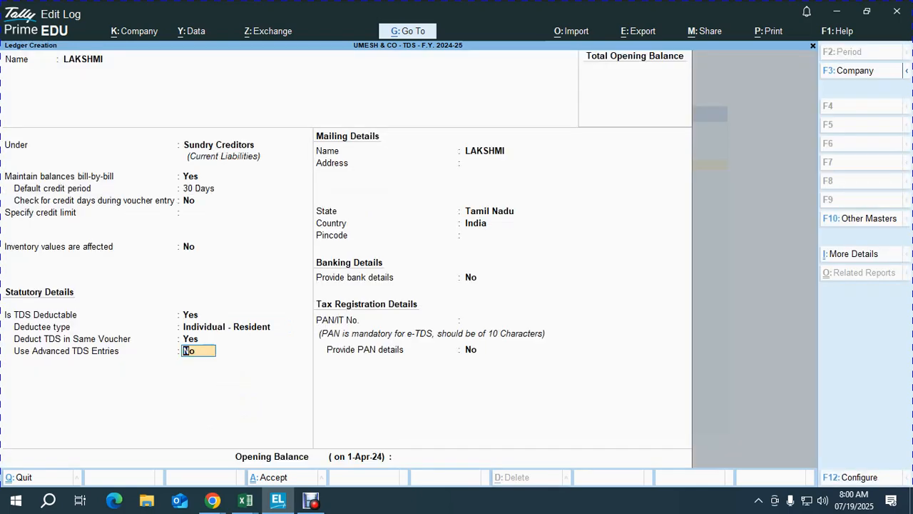
# Enable advanced TDS entries, keep the default exemption limit settings, and set Set/Alter Zero / Lower Deduction to Yes.
pyautogui.write('y')
pyautogui.press('Return')
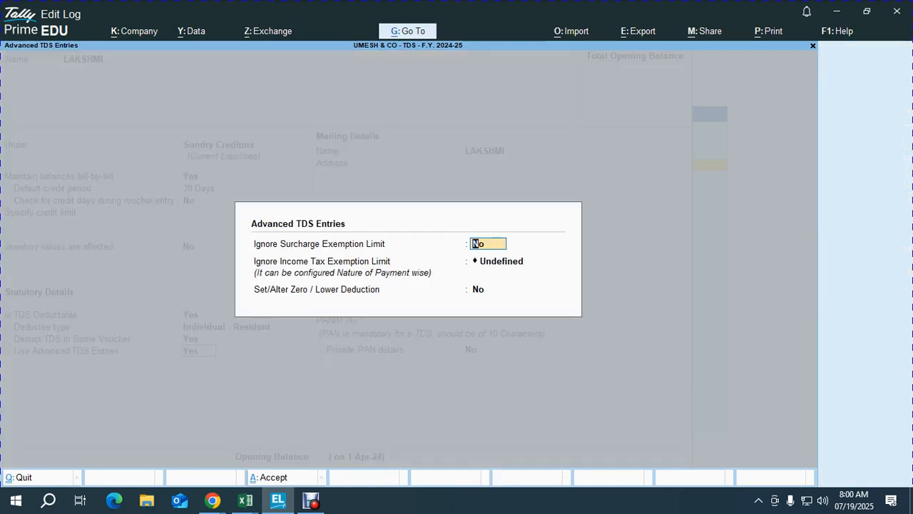
pyautogui.press('Return')
pyautogui.press('Return')
pyautogui.write('y')
pyautogui.press('Return')
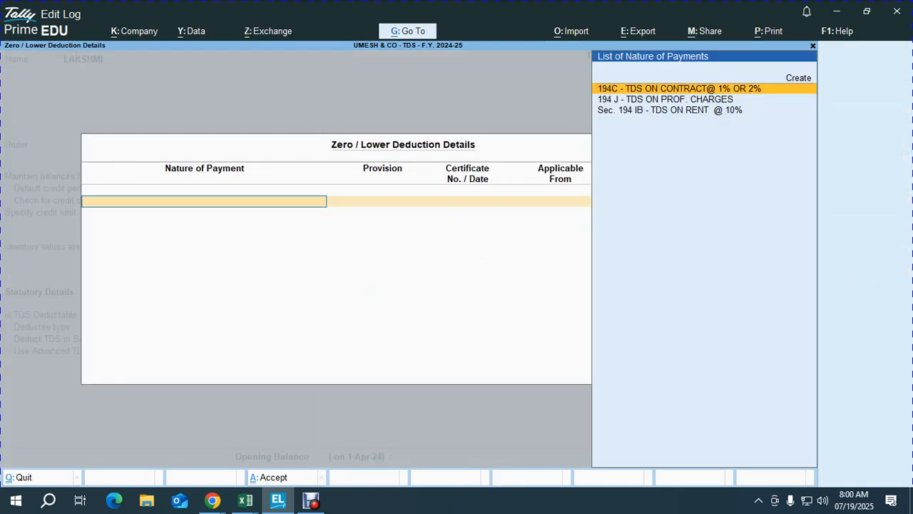
# Add a zero-deduction entry for Sec. 194 IB - TDS ON RENT @ 10% under provision 197A.
pyautogui.press('Down')
pyautogui.press('Down')
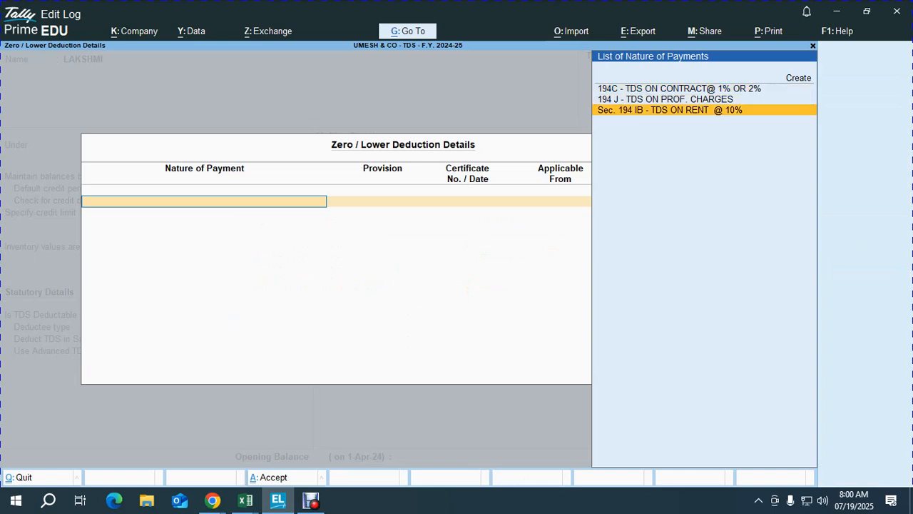
pyautogui.press('Return')
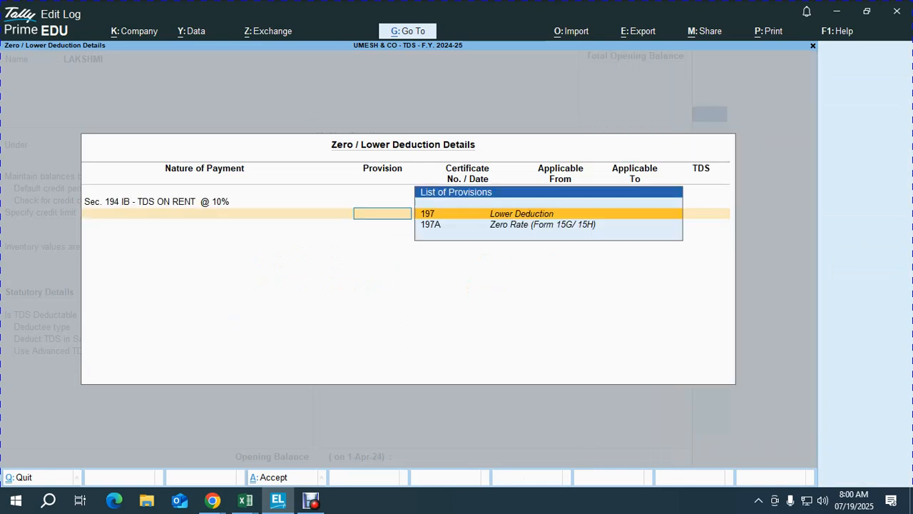
pyautogui.press('Down')
pyautogui.press('Return')
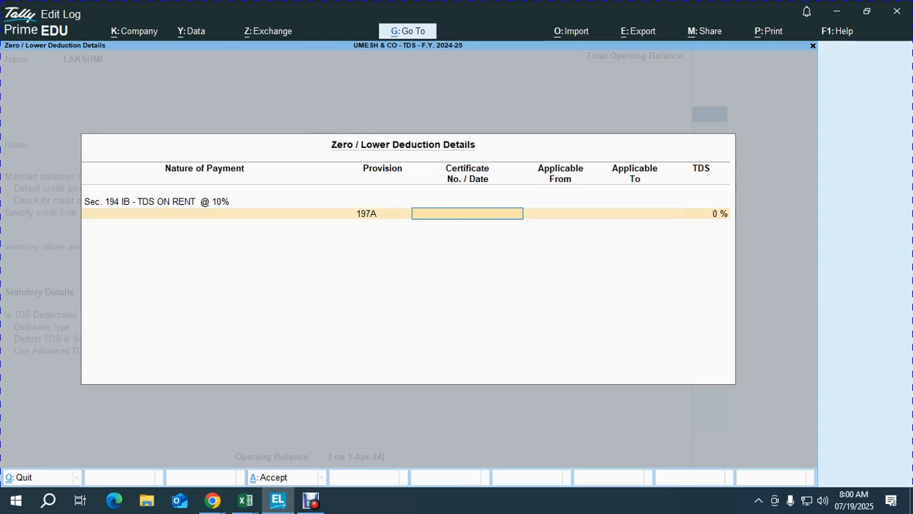
# Switch to the Excel workbook and copy the second zero-deduction party's certificate number from cell K69.
pyautogui.hotkey('alt', 'Tab')
pyautogui.press('Right')
pyautogui.press('Right')
pyautogui.press('Right')
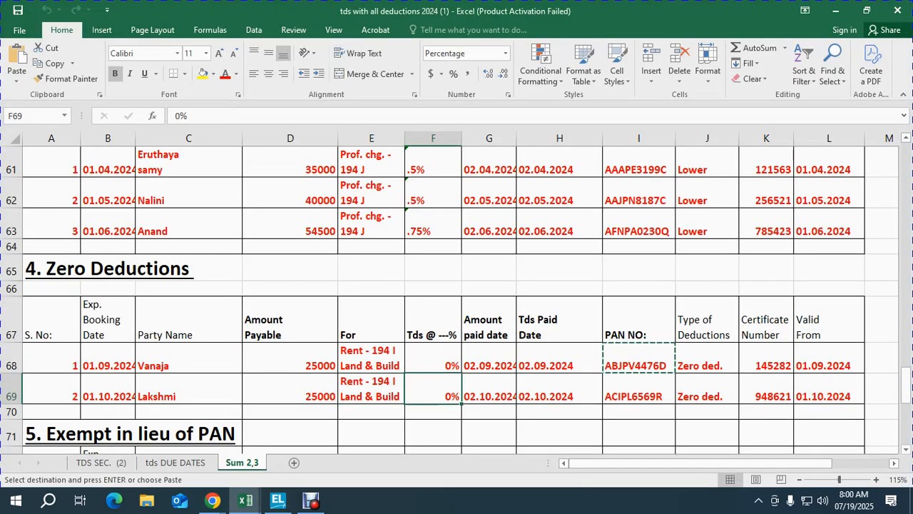
pyautogui.press('Right')
pyautogui.press('Right')
pyautogui.press('Right')
pyautogui.hotkey('ctrl', 'c')
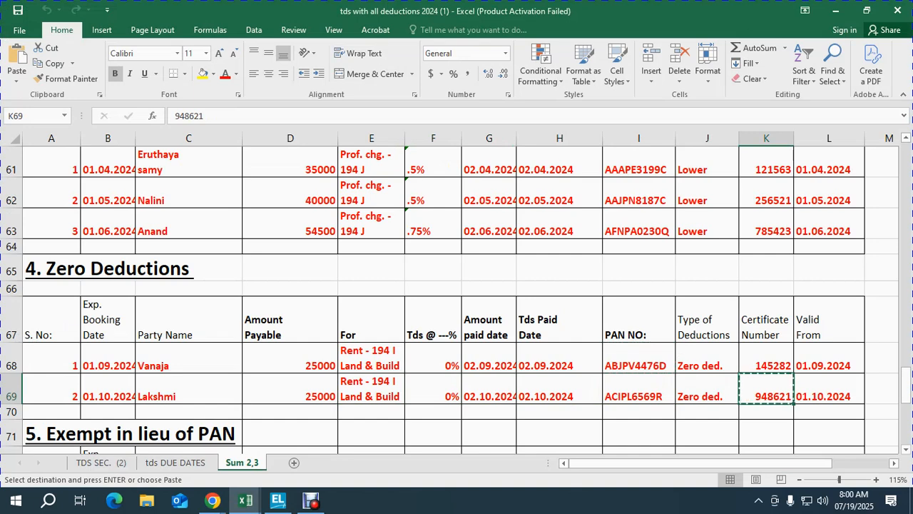
# Switch to TallyPrime, enter the copied certificate number applicable from 1-10, and complete the zero-deduction and advanced TDS details.
pyautogui.hotkey('alt', 'Tab')
pyautogui.hotkey('ctrl', 'alt', 'v')
pyautogui.press('Return')
pyautogui.write('1-10')
pyautogui.press('Return')
pyautogui.press('Return')
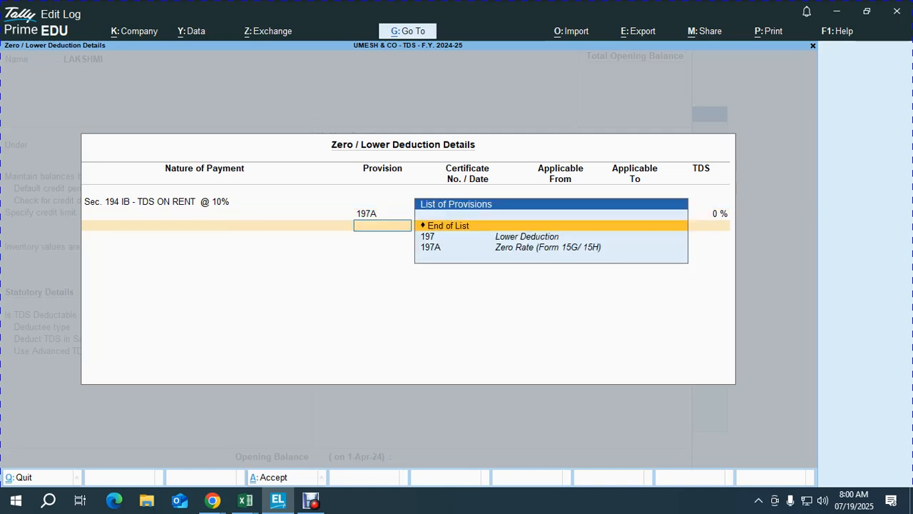
pyautogui.press('Return')
pyautogui.press('Return')
pyautogui.press('Return')
# Keep the default mailing details and bank details at No, and proceed to the PAN/IT No. field.
pyautogui.press('Return')
pyautogui.press('Return')
pyautogui.press('Return')
pyautogui.press('Return')
pyautogui.press('Return')
# Switch to the Excel workbook and copy the second zero-deduction party's PAN from cell I69.
pyautogui.hotkey('alt', 'Tab')
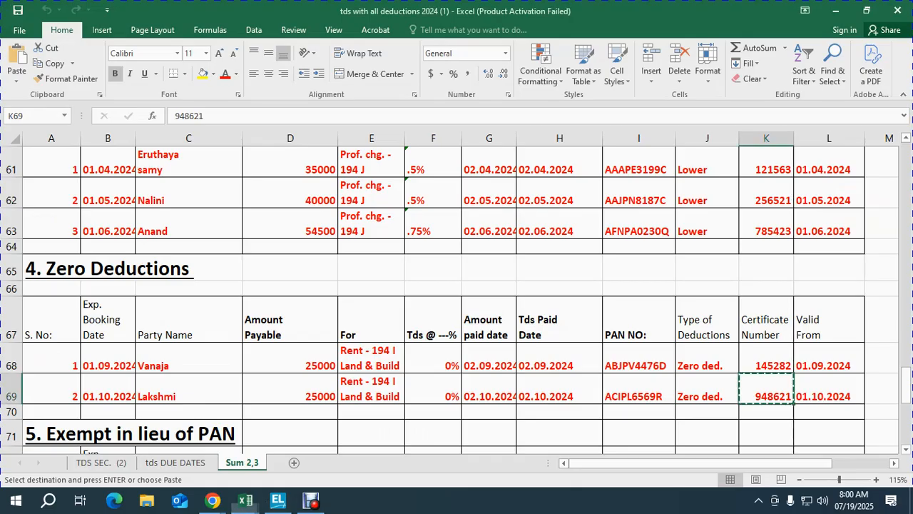
pyautogui.press('Left')
pyautogui.press('Left')
pyautogui.hotkey('ctrl', 'c')
# Switch to TallyPrime, paste the second party's PAN into the tax registration details, and save the ledger without an opening balance.
pyautogui.hotkey('alt', 'Tab')
pyautogui.hotkey('ctrl', 'v')
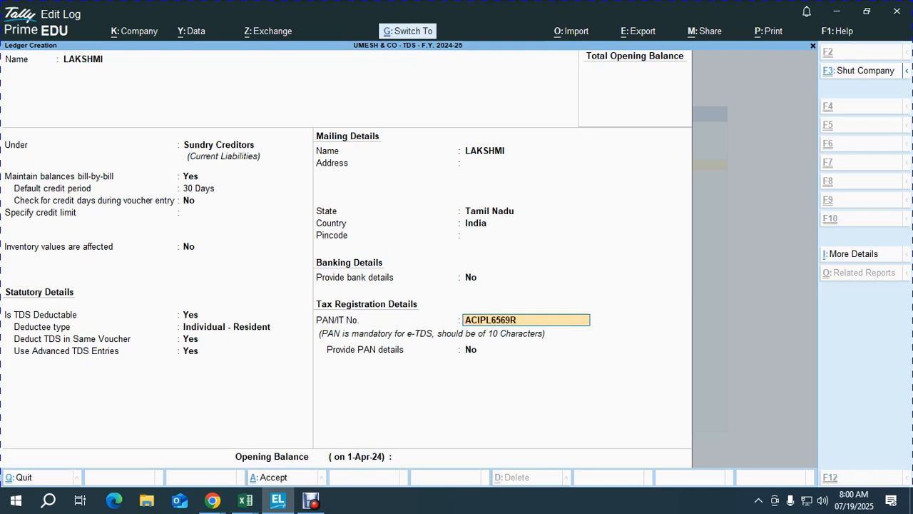
pyautogui.press('Return')
pyautogui.press('Return')
pyautogui.press('Return')
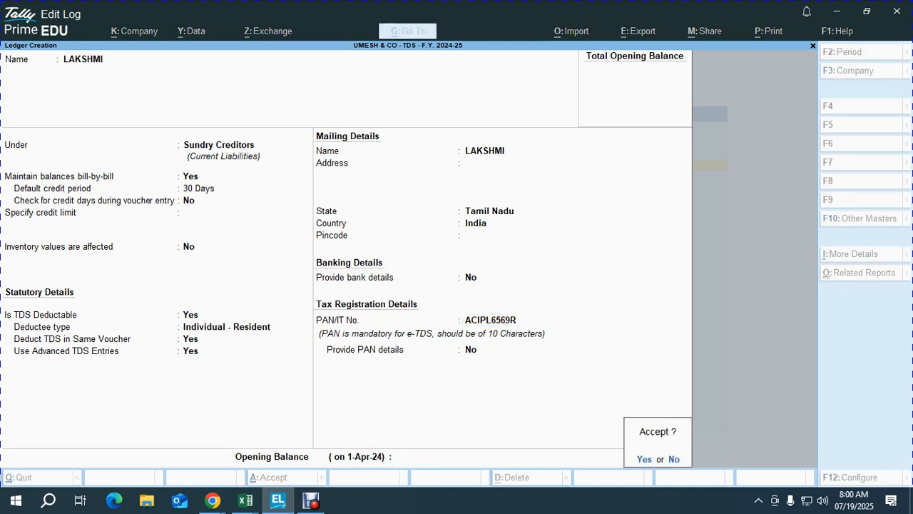
pyautogui.press('Return')
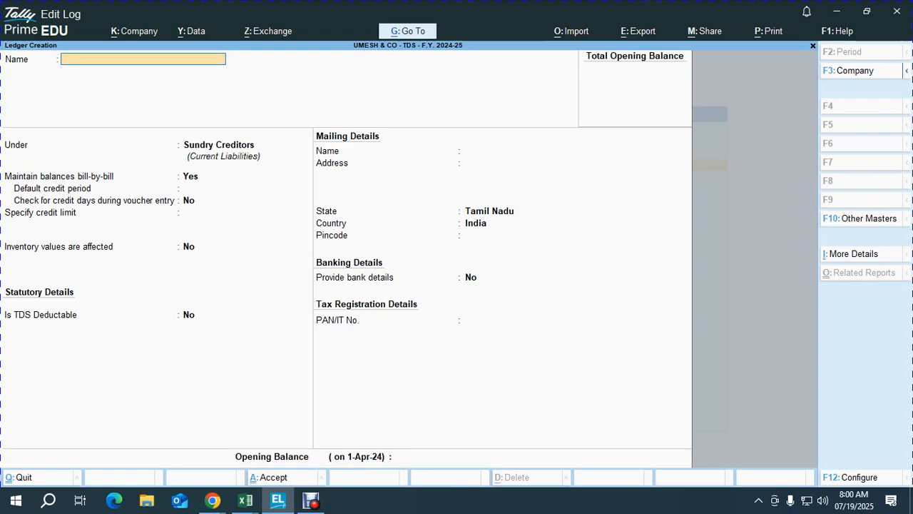
# Leave ledger creation, open voucher entry, and check the first zero-deduction party's booking date in Excel cell B68.
pyautogui.press('Escape')
pyautogui.press('Escape')
pyautogui.press('Escape')
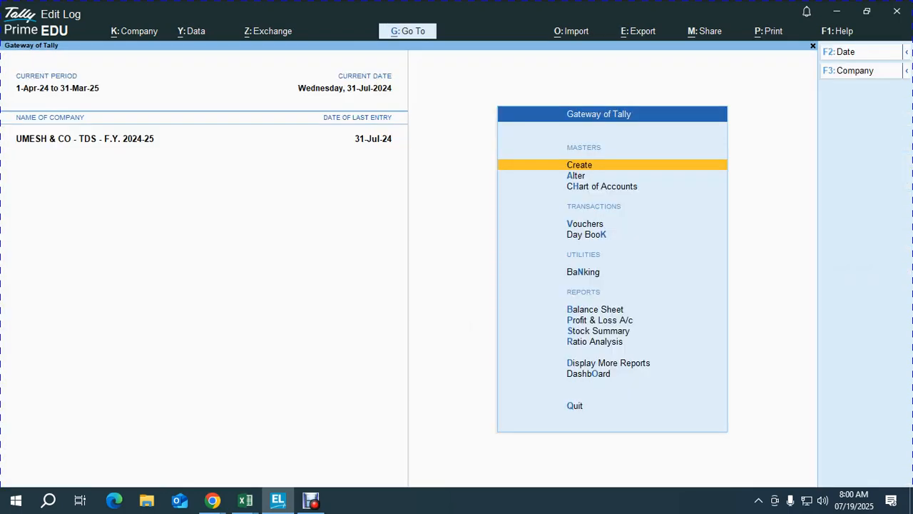
pyautogui.press('v')
pyautogui.hotkey('alt', 'Tab')
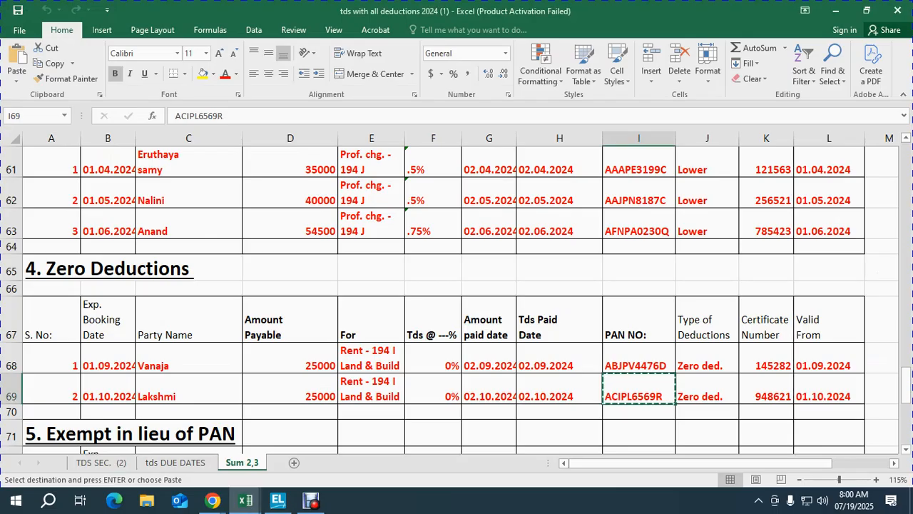
pyautogui.click(108, 358)
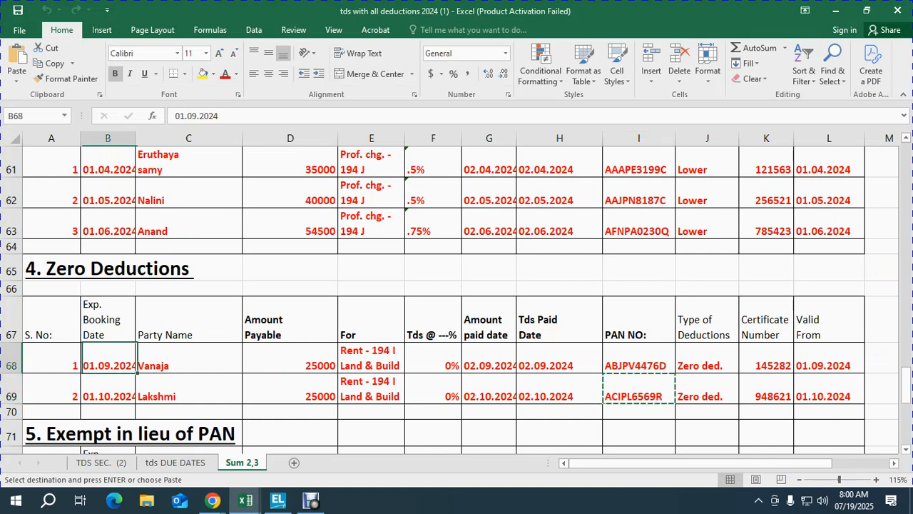
# Switch to TallyPrime, set the voucher date to 1.9.2024, and change the voucher type to Journal.
pyautogui.hotkey('alt', 'Tab')
pyautogui.press('F2')
pyautogui.write('1.9.202')
pyautogui.write('4')
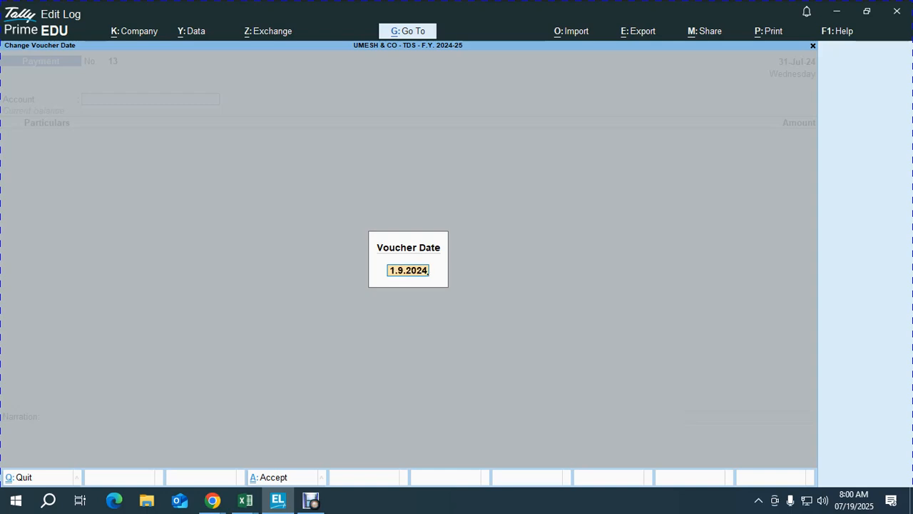
pyautogui.press('Return')
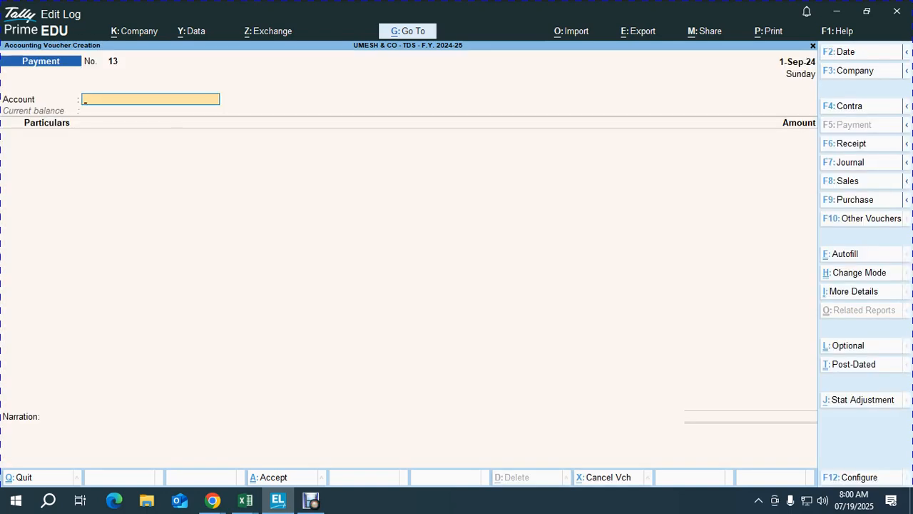
pyautogui.press('F7')
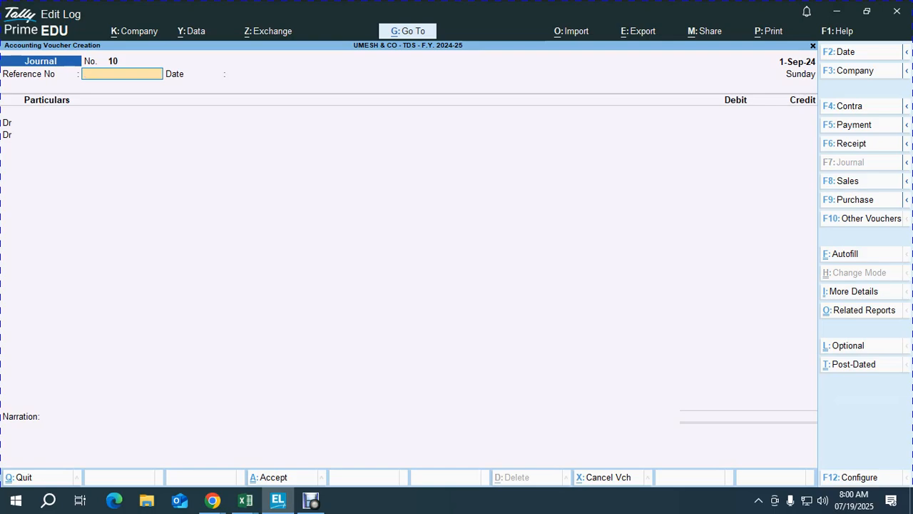
# Check the party row in Excel, and enter OCT -2024 RENT as the journal's reference number with the default date.
pyautogui.hotkey('alt', 'Tab')
pyautogui.hotkey('alt', 'Tab')
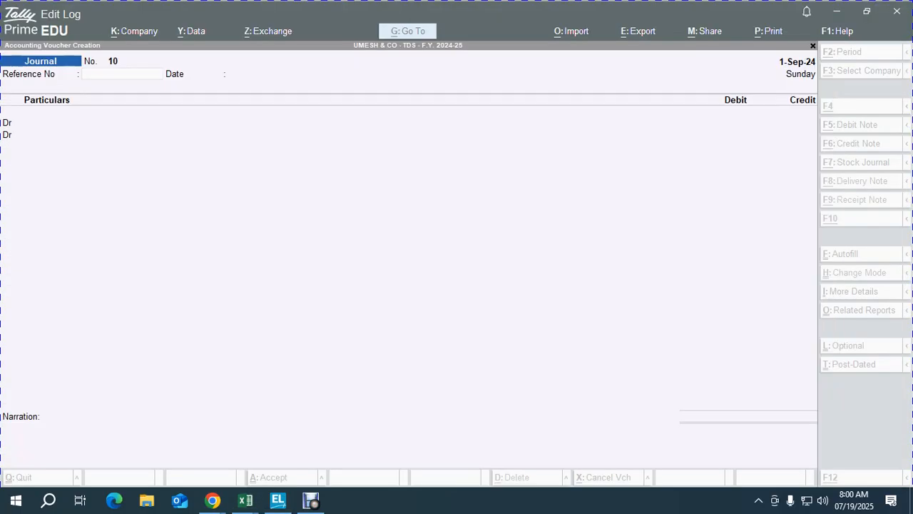
pyautogui.hotkey('alt', 'Tab')
pyautogui.hotkey('alt', 'Tab')
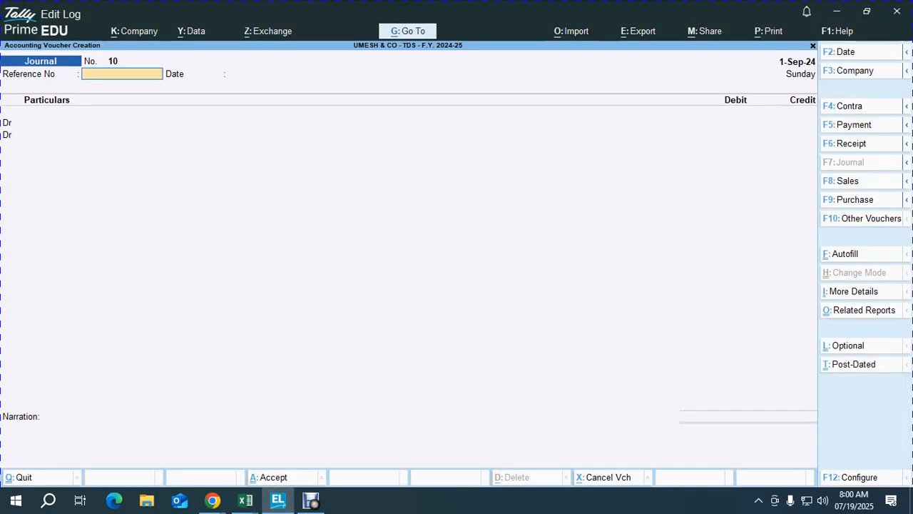
pyautogui.write('OCT -2024 RENT')
pyautogui.press('Return')
pyautogui.press('Return')
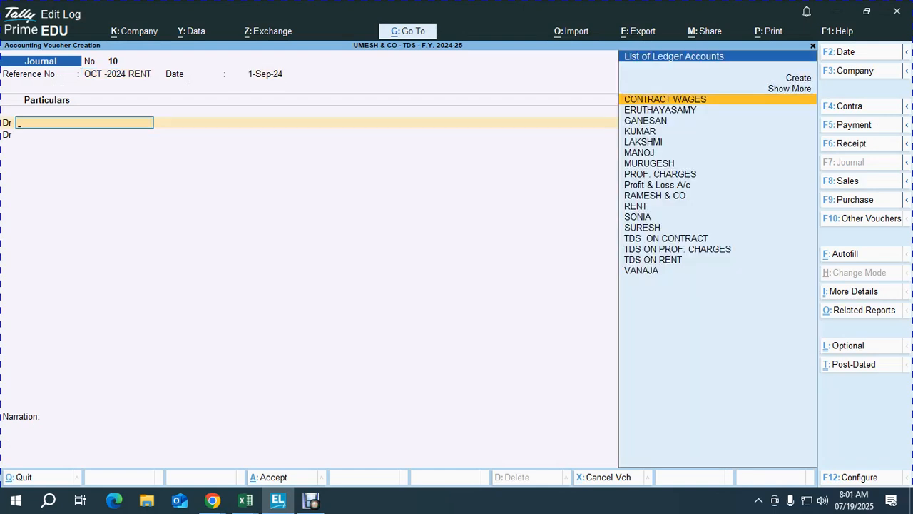
# Debit the RENT ledger with 25000, checking the payable amount in the Excel workbook.
pyautogui.write('RENT')
pyautogui.press('Return')
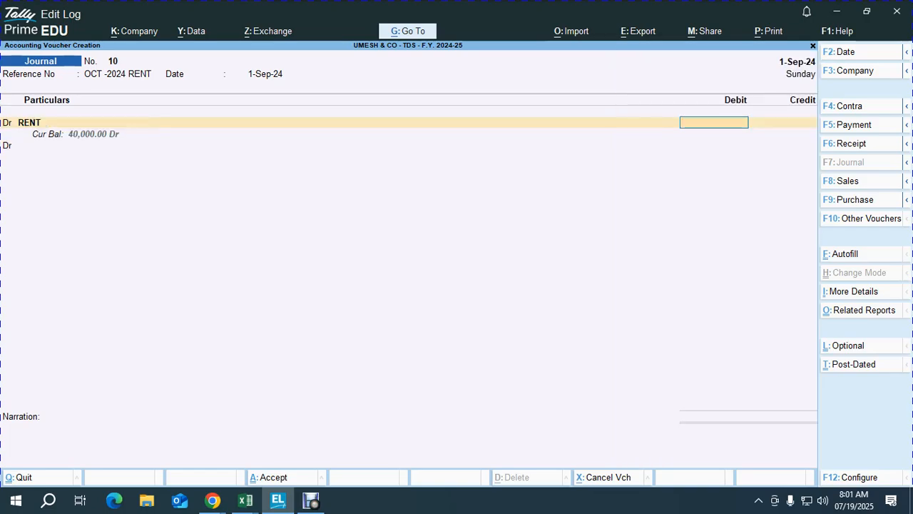
pyautogui.hotkey('alt', 'Tab')
pyautogui.hotkey('alt', 'Tab')
pyautogui.write('25000')
pyautogui.press('Return')
pyautogui.press('Return')
# Add a credit line of 25,000 for the first zero-deduction party's ledger, checking the party in the Excel workbook.
pyautogui.press('BackSpace')
pyautogui.write('C')
pyautogui.press('Return')
pyautogui.hotkey('alt', 'Tab')
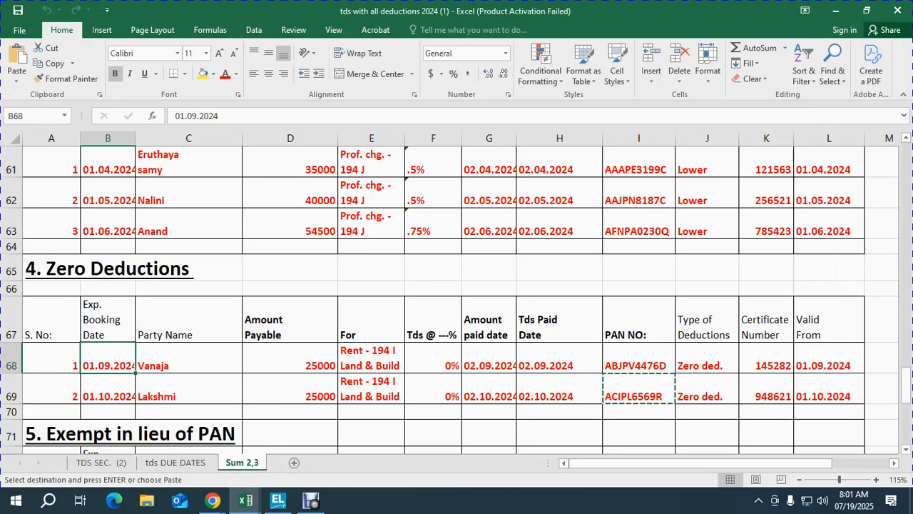
pyautogui.hotkey('alt', 'Tab')
pyautogui.write('VANAJ')
pyautogui.press('Return')
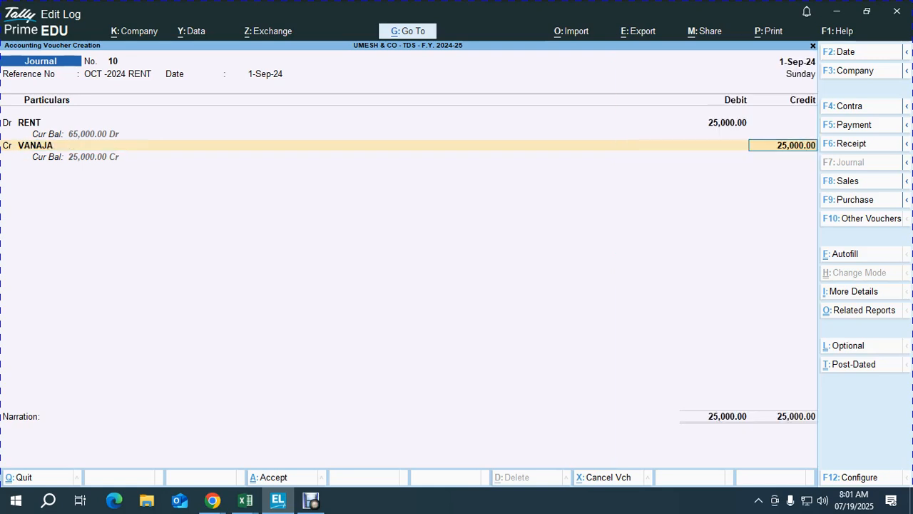
pyautogui.press('Return')
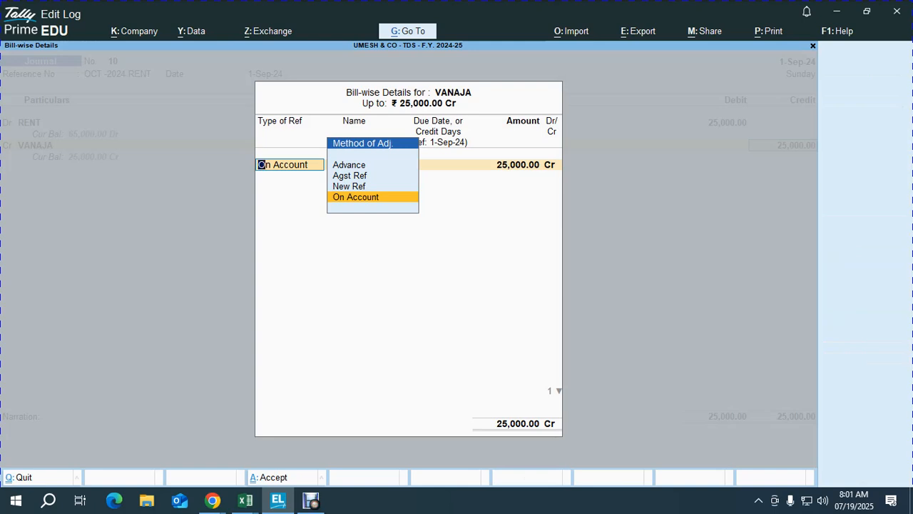
# Allocate the 25,000 credit to a New Ref bill named OCT -2024 RENT with 30 days' credit.
pyautogui.press('Up')
pyautogui.press('Return')
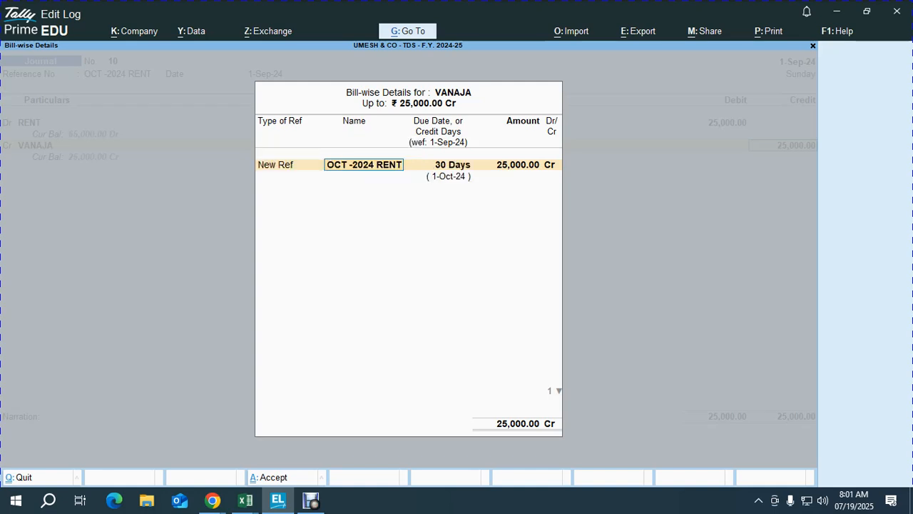
pyautogui.press('Return')
pyautogui.press('Return')
pyautogui.press('Return')
pyautogui.press('Return')
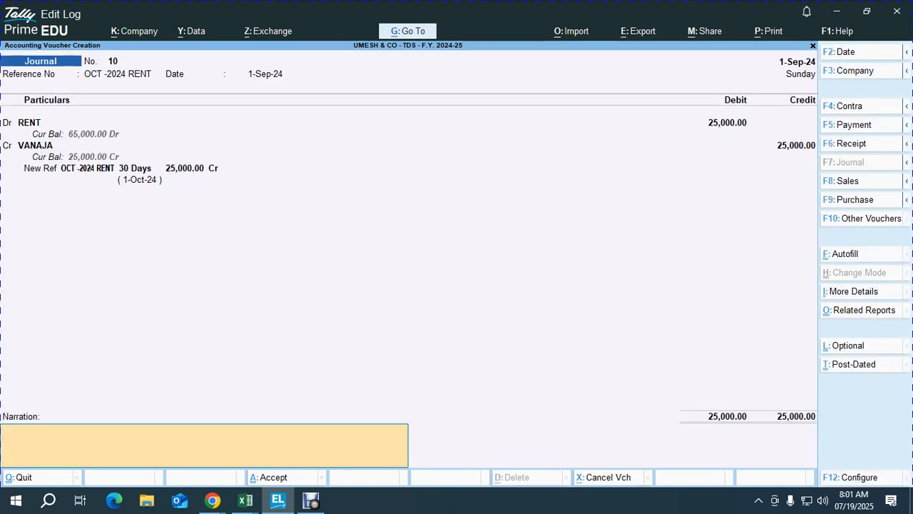
# Enter the narration BEING THE AMOUNT PAYABLE AS RENT FOR THE MONTH OF OCT 2024 and save the journal voucher.
pyautogui.write('BEING THE AMOUN T')
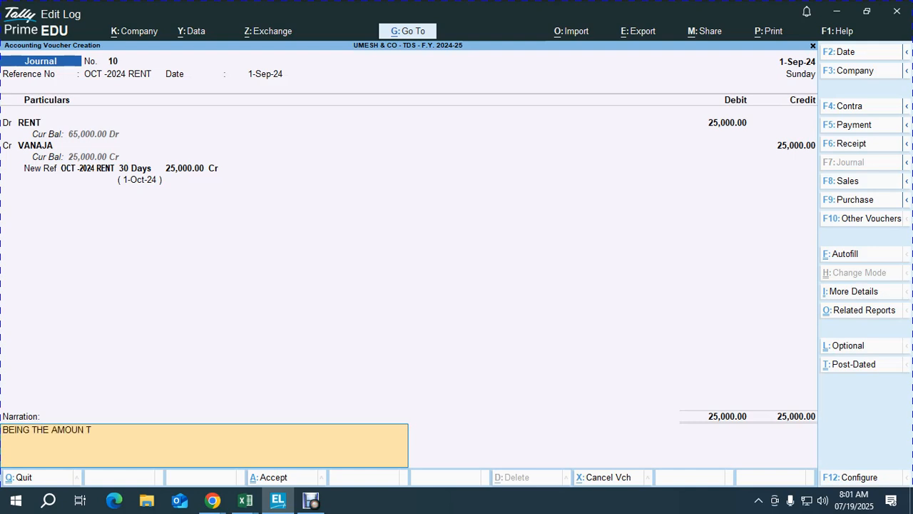
pyautogui.press('BackSpace')
pyautogui.press('BackSpace')
pyautogui.write('T PAYABLE AS R')
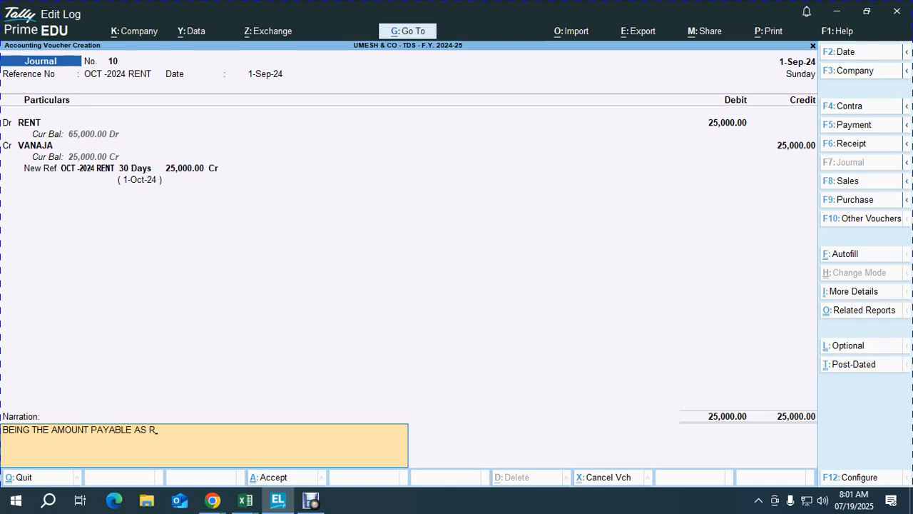
pyautogui.write('ENT FOR THE MONTH OF OCT')
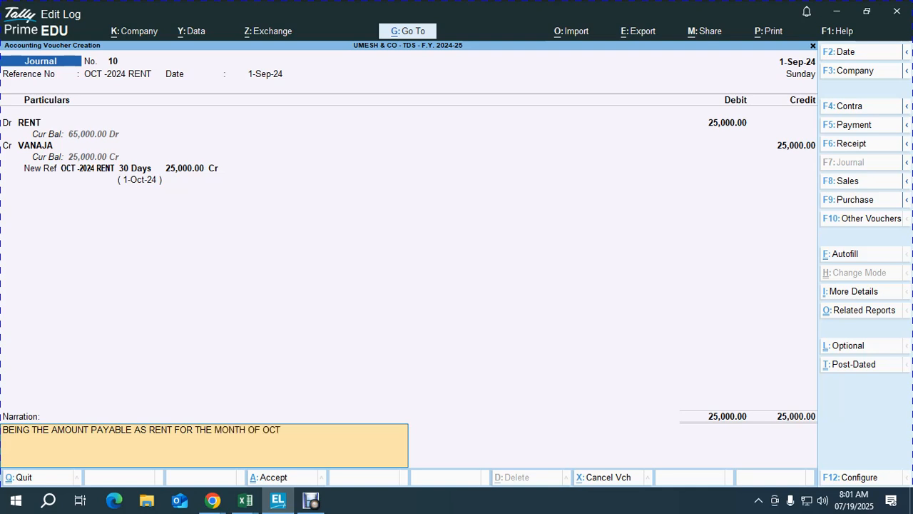
pyautogui.write(' 2024')
pyautogui.press('Return')
pyautogui.press('Return')
# Check the second zero-deduction party's row in the Excel workbook, and set the new journal's voucher date to 1.10.
pyautogui.hotkey('alt', 'Tab')
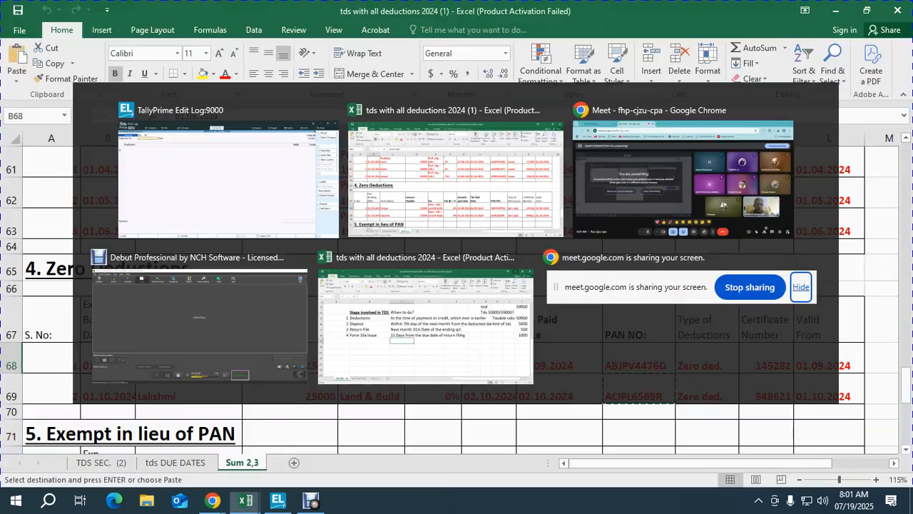
pyautogui.press('Down')
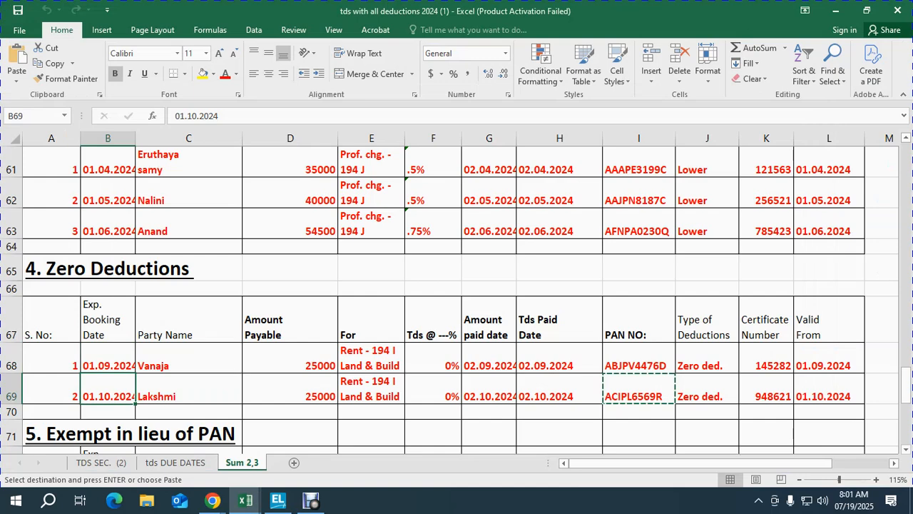
pyautogui.press('Right')
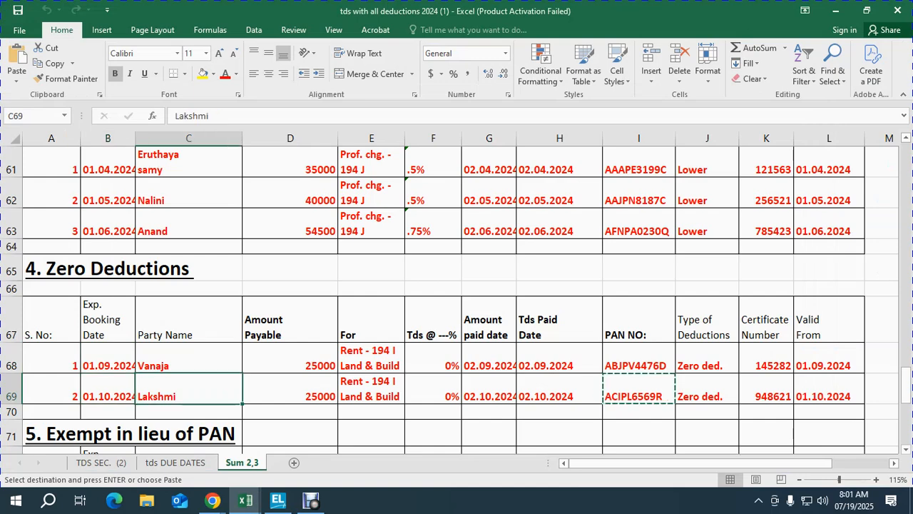
pyautogui.hotkey('alt', 'Tab')
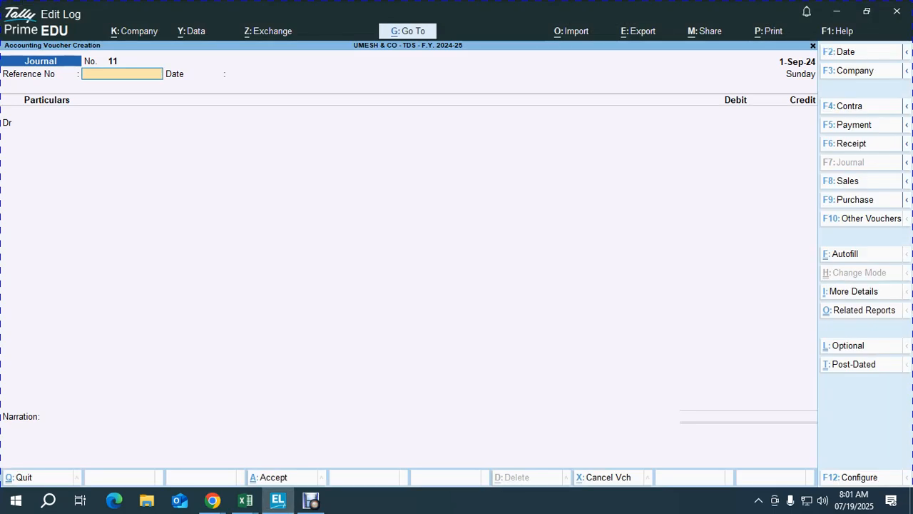
pyautogui.press('F2')
pyautogui.write('1.10')
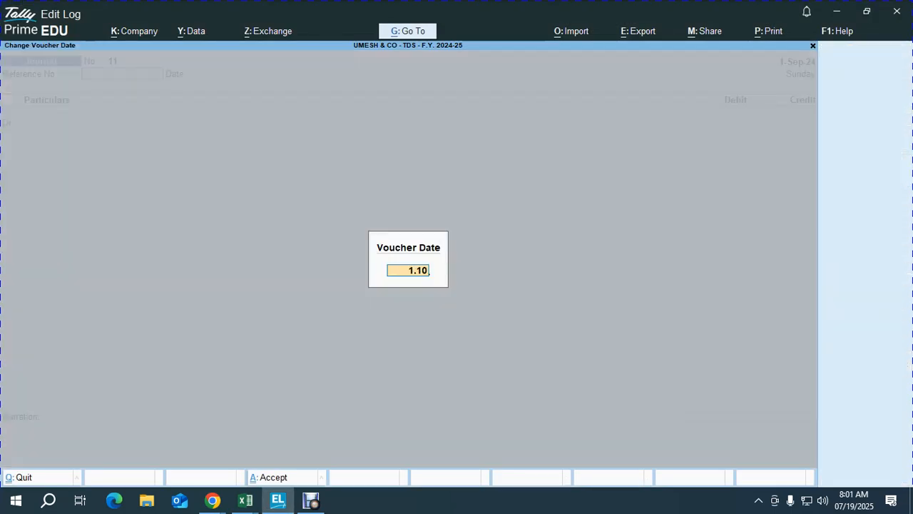
pyautogui.press('Return')
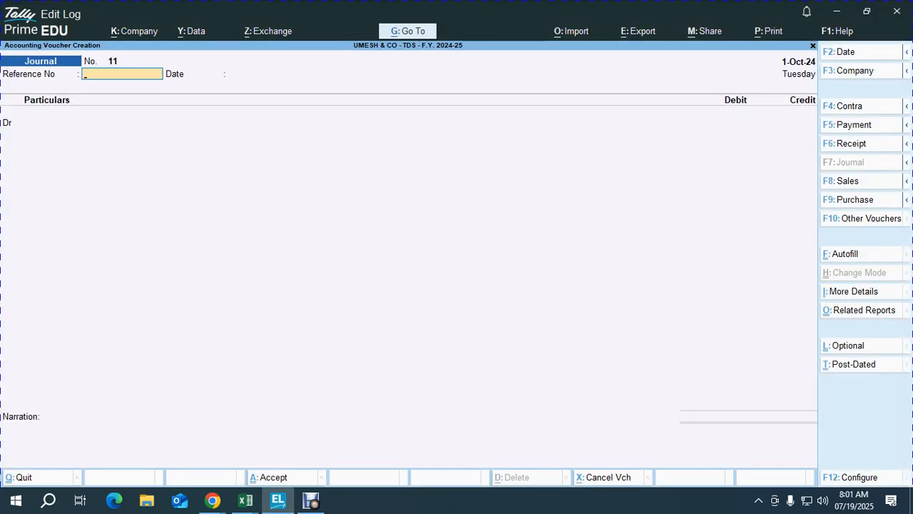
# Enter NOV 2024 - RENT as the journal's reference number and keep the default reference date.
pyautogui.hotkey('alt', 'Tab')
pyautogui.hotkey('alt', 'Tab')
pyautogui.write('NOV 2024 - RE')
pyautogui.press('Return')
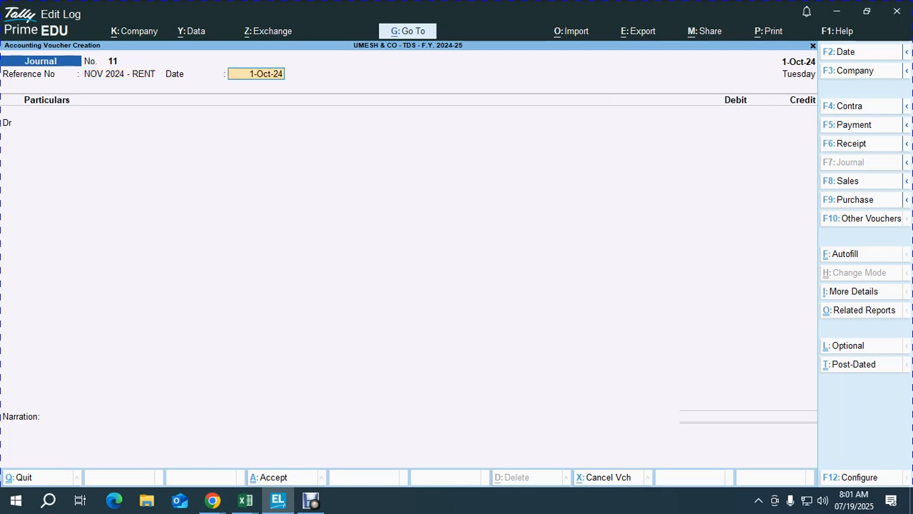
pyautogui.press('Return')
# Debit the RENT ledger with 25000, checking the second party's payable amount in the Excel workbook.
pyautogui.write('RENT')
pyautogui.press('Return')
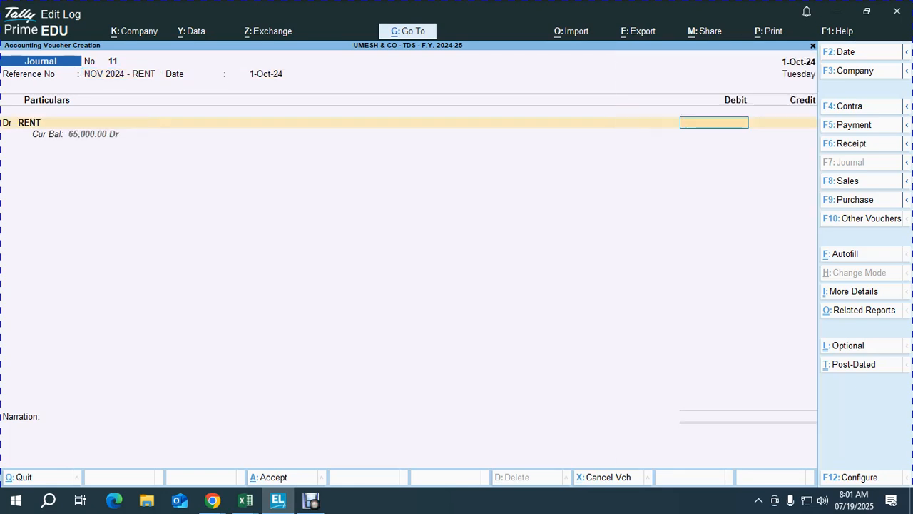
pyautogui.hotkey('alt', 'Tab')
pyautogui.hotkey('alt', 'Tab')
pyautogui.write('25000')
pyautogui.press('Return')
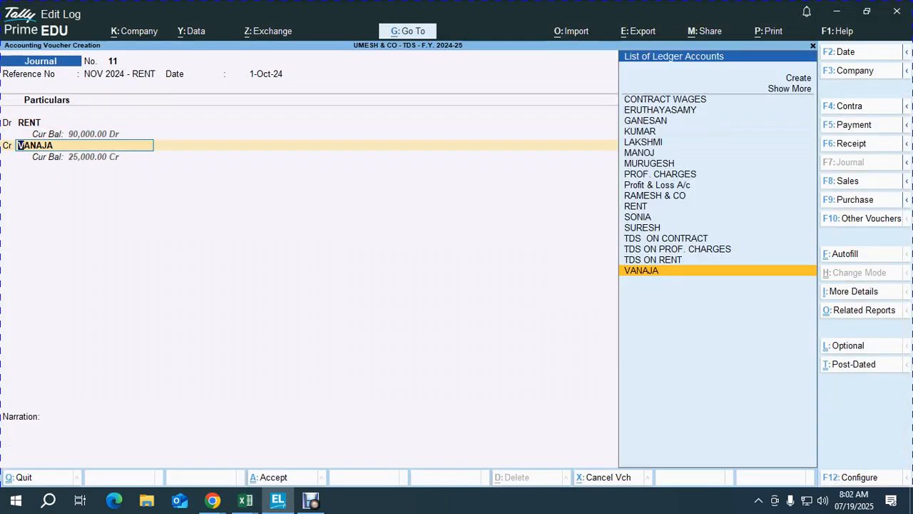
# Add a credit line of 25,000 for the second zero-deduction party's ledger, checking the party in the Excel workbook.
pyautogui.hotkey('alt', 'Tab')
pyautogui.hotkey('alt', 'Tab')
pyautogui.write('LAK')
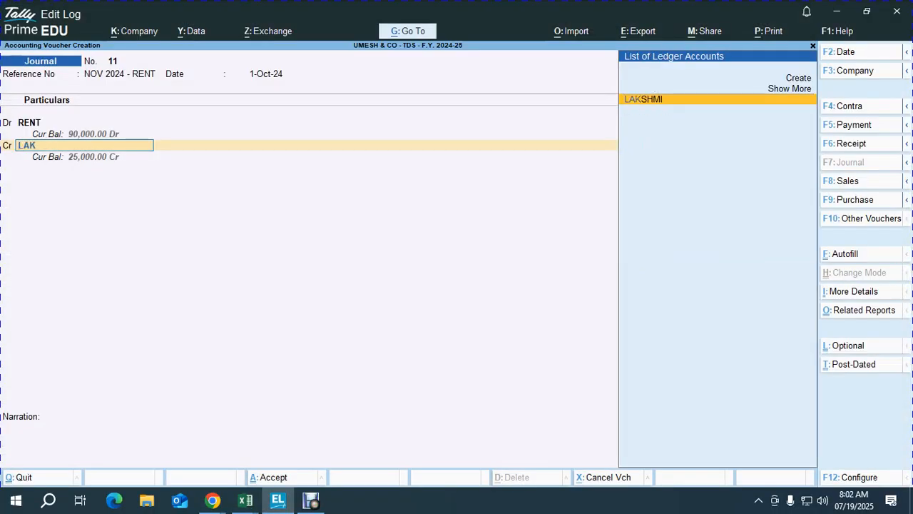
pyautogui.press('Return')
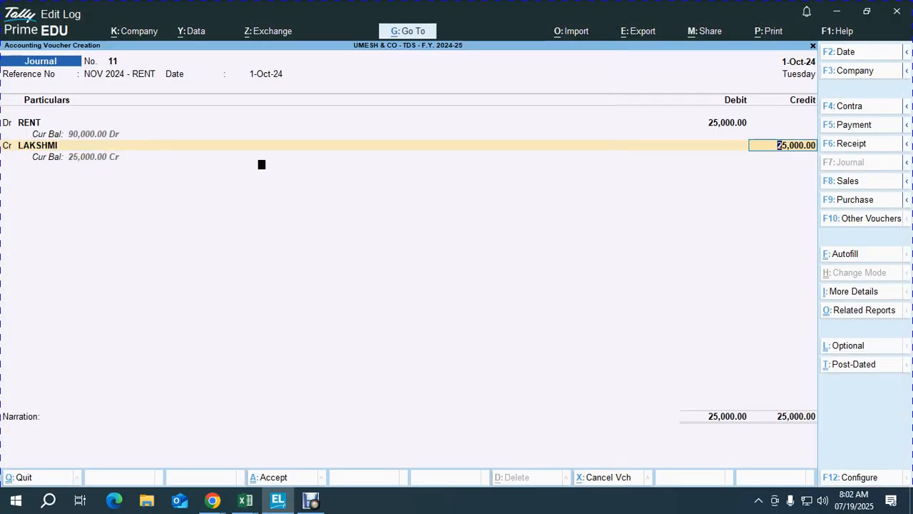
pyautogui.press('Return')
# Allocate the 25,000 credit to a New Ref bill named NOV 2024 - RENT with 30 days' credit.
pyautogui.press('Up')
pyautogui.press('Return')
pyautogui.press('Return')
pyautogui.press('Return')
pyautogui.press('Return')
pyautogui.press('Return')
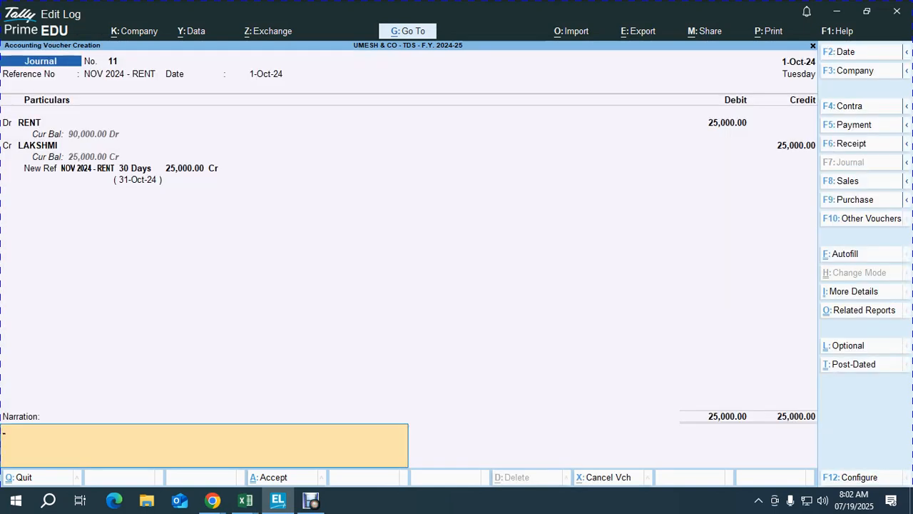
# Enter the narration BEING THE AMOUNT PAYABLE AS RENT FOR THE MONTH OF NOV 2024 and save the journal voucher.
pyautogui.press('Return')
pyautogui.press('Escape')
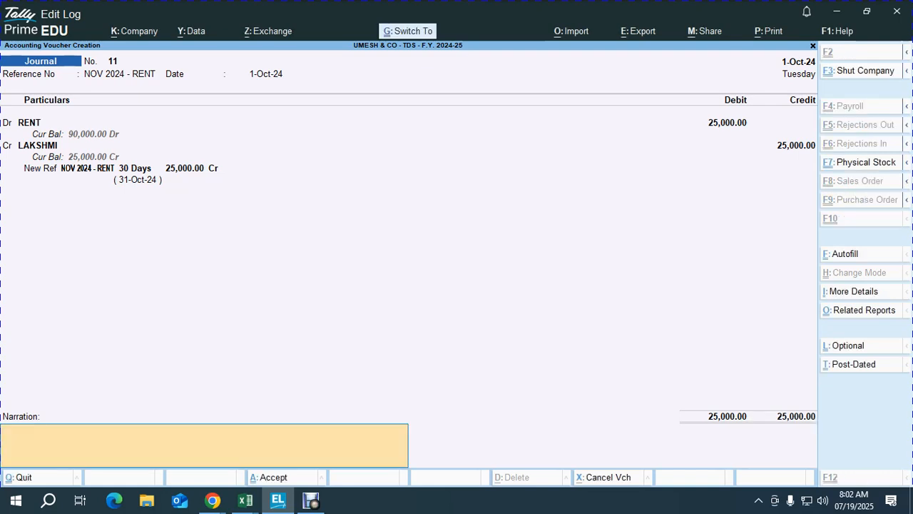
pyautogui.write('BEING THE AMOUNT PAYABLE AS RENT FOR THE MONTH OF OCT 2024')
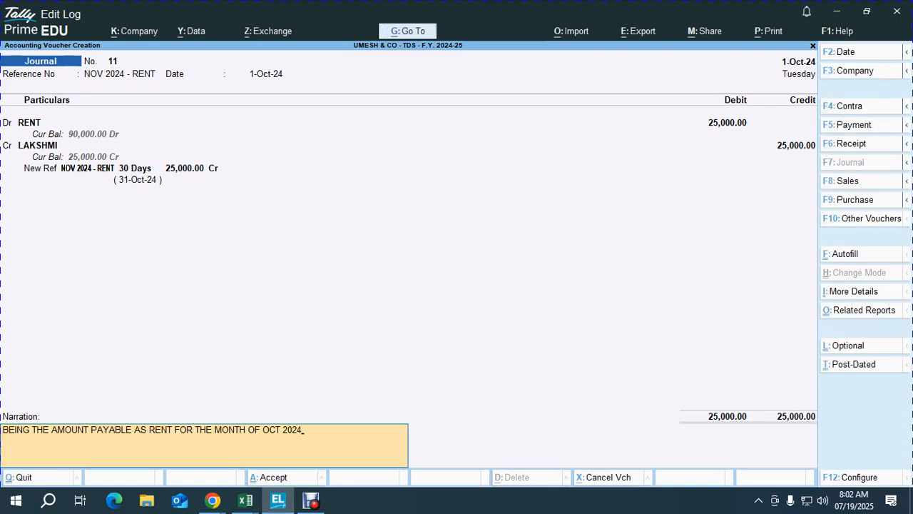
pyautogui.press('BackSpace')
pyautogui.press('BackSpace')
pyautogui.write('NOV 2024')
pyautogui.press('Return')
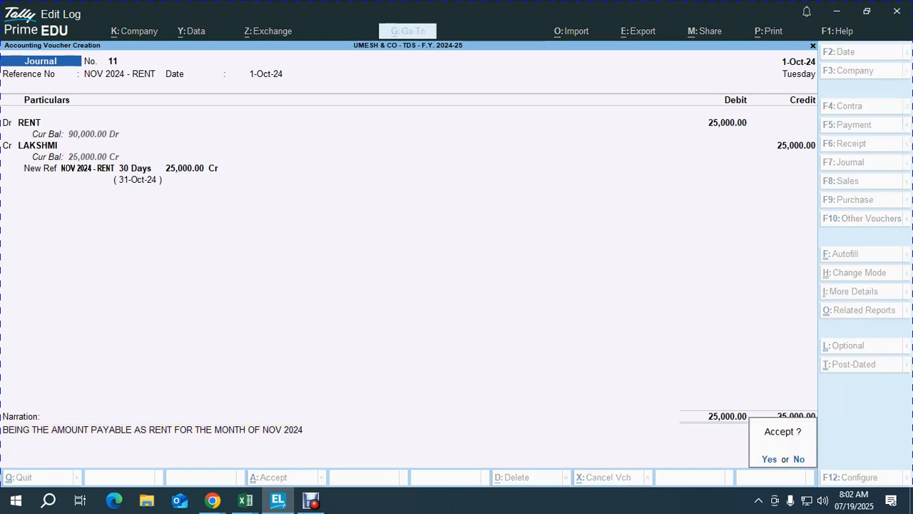
pyautogui.press('Escape')
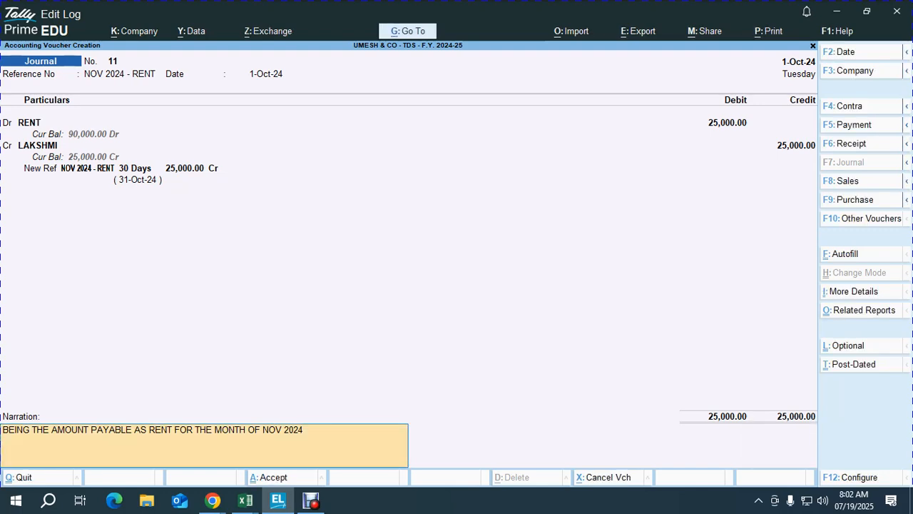
pyautogui.hotkey('ctrl', 'f')
pyautogui.press('Escape')
pyautogui.press('Return')
pyautogui.press('Return')
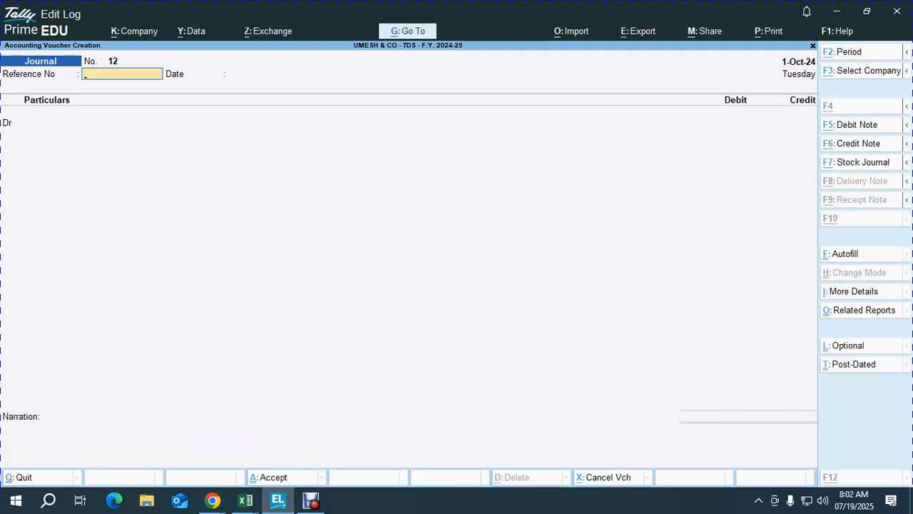
pyautogui.hotkey('alt', 'Tab')
pyautogui.hotkey('alt', 'Tab')
pyautogui.press('Tab')
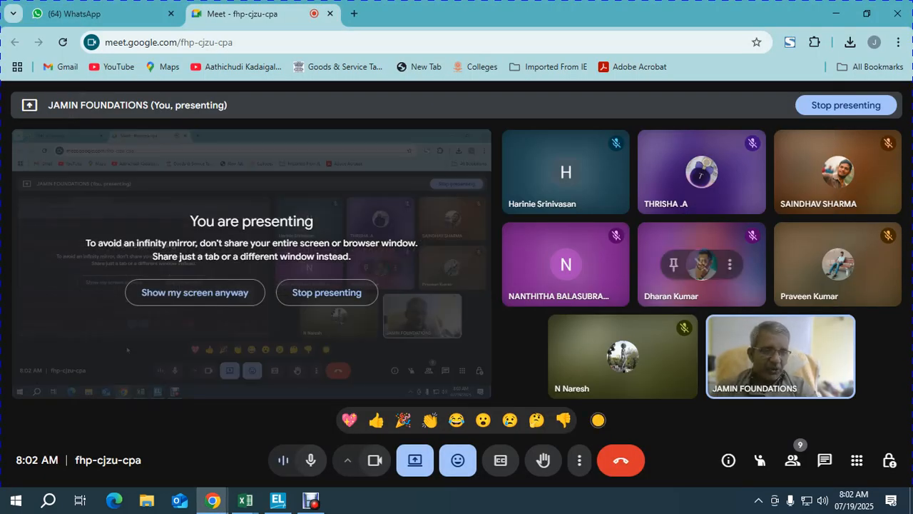
pyautogui.hotkey('alt', 'Tab')
pyautogui.press('Tab')
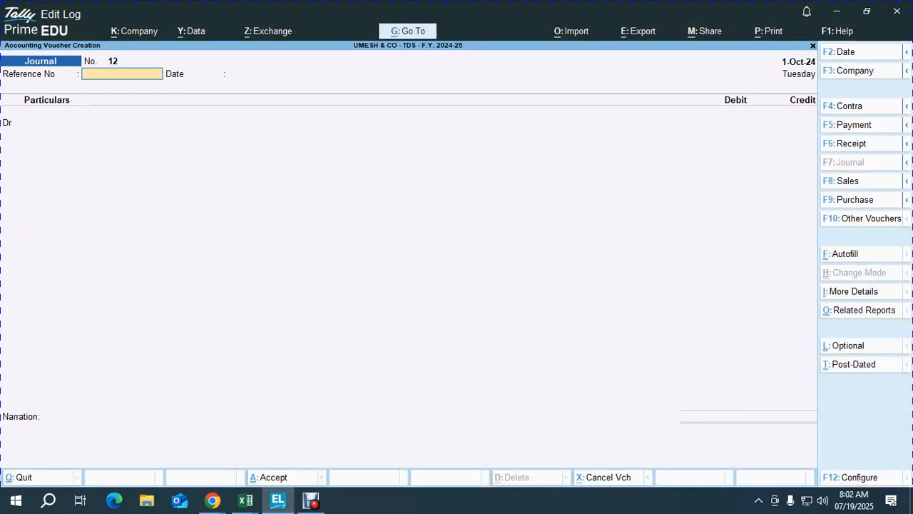
pyautogui.write('12')
pyautogui.press('Return')
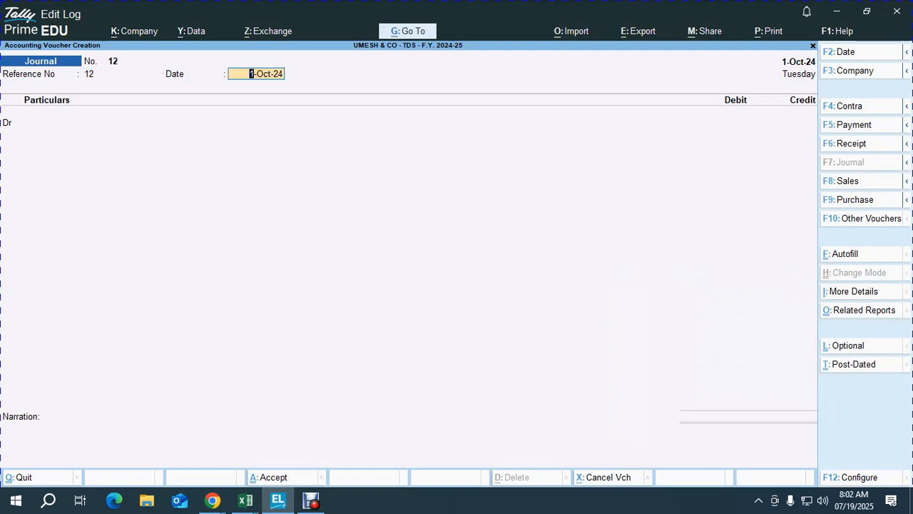
pyautogui.press('Return')
pyautogui.write('10')
pyautogui.press('Return')
pyautogui.press('Return')
pyautogui.press('Return')
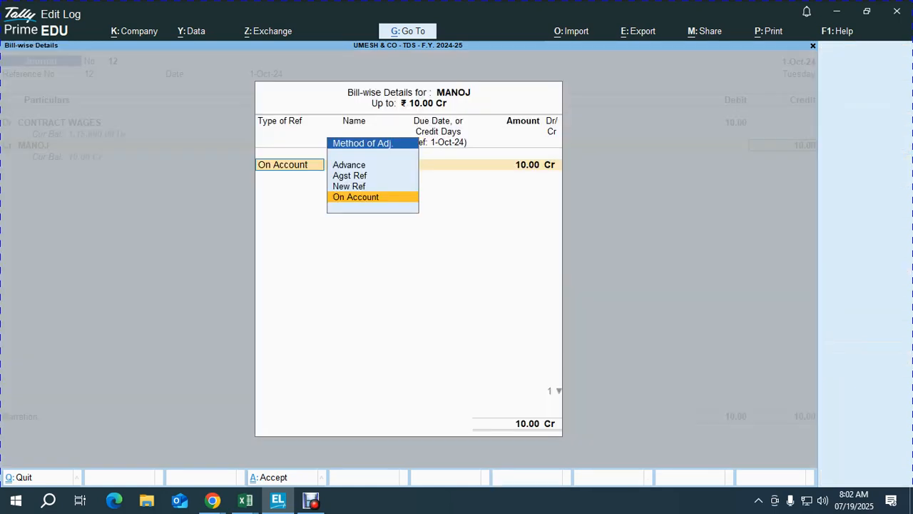
pyautogui.press('Return')
pyautogui.press('Return')
pyautogui.press('Return')
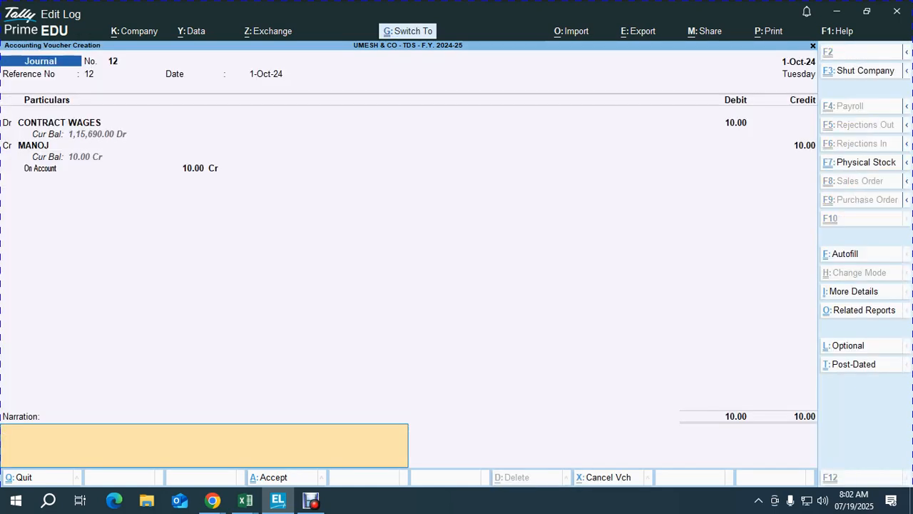
pyautogui.write('BEING THE AMOUNT PAYABLE AS RENT FOR THE MONTH OF NOV 2024')
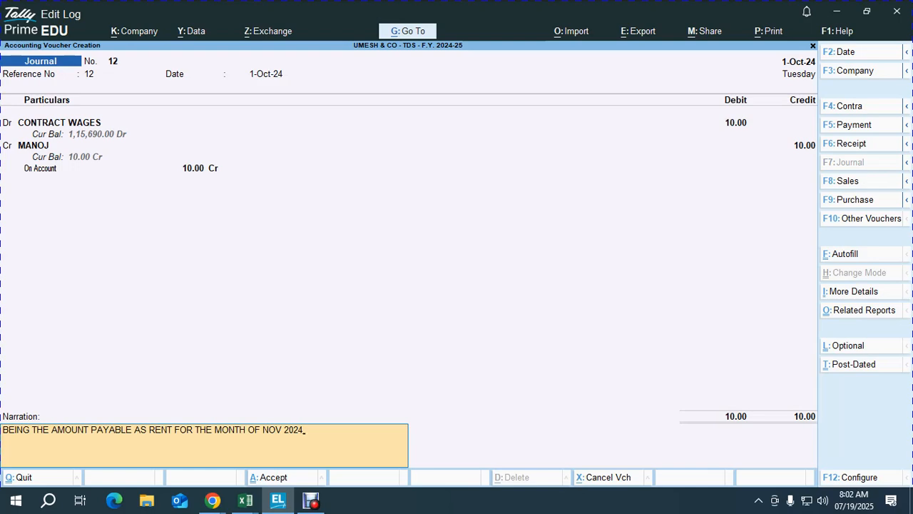
pyautogui.press('Escape')
pyautogui.hotkey('alt', 'Tab')
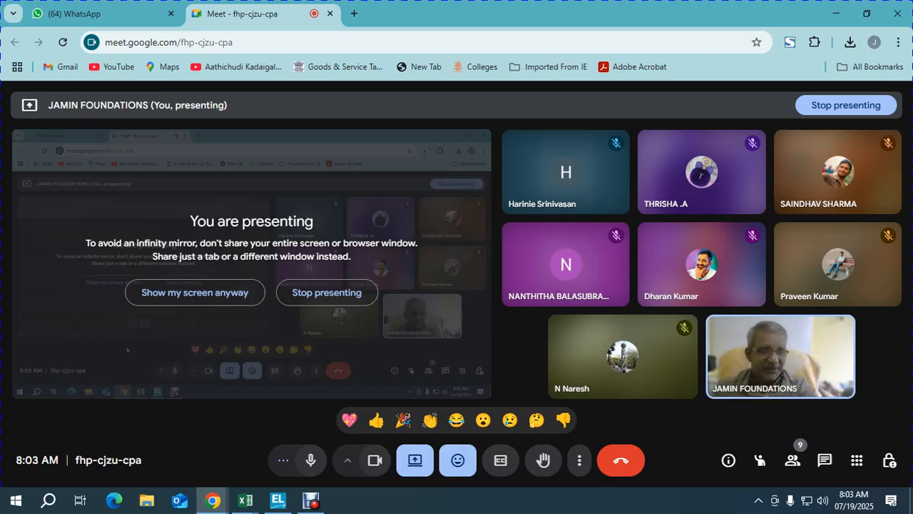
pyautogui.click(836, 14)
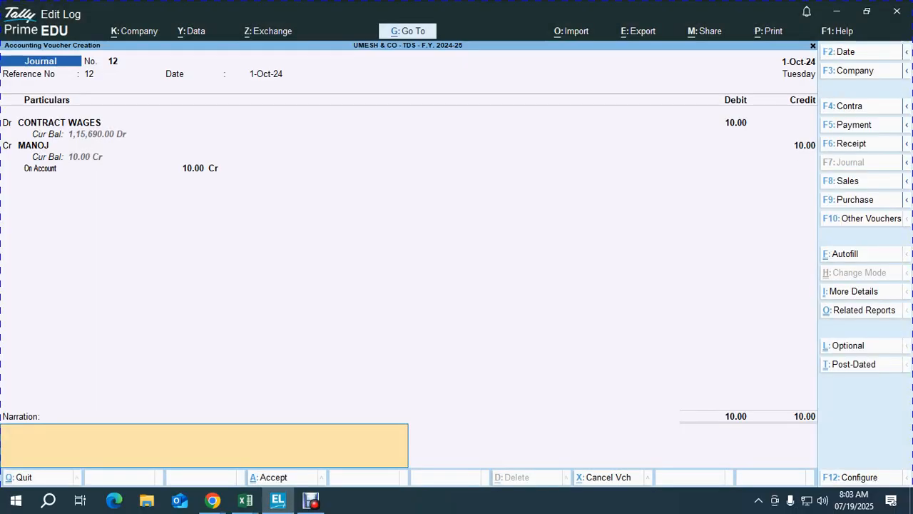
pyautogui.hotkey('ctrl', 'q')
# Review the first zero-deduction party's row in the Excel workbook, across to its PAN number.
pyautogui.hotkey('alt', 'Tab')
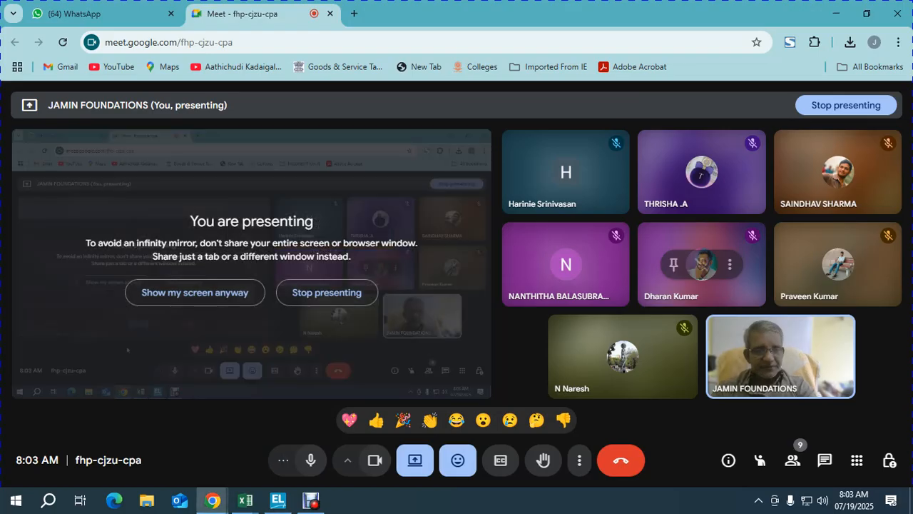
pyautogui.hotkey('alt', 'Tab')
pyautogui.hotkey('alt', 'Tab')
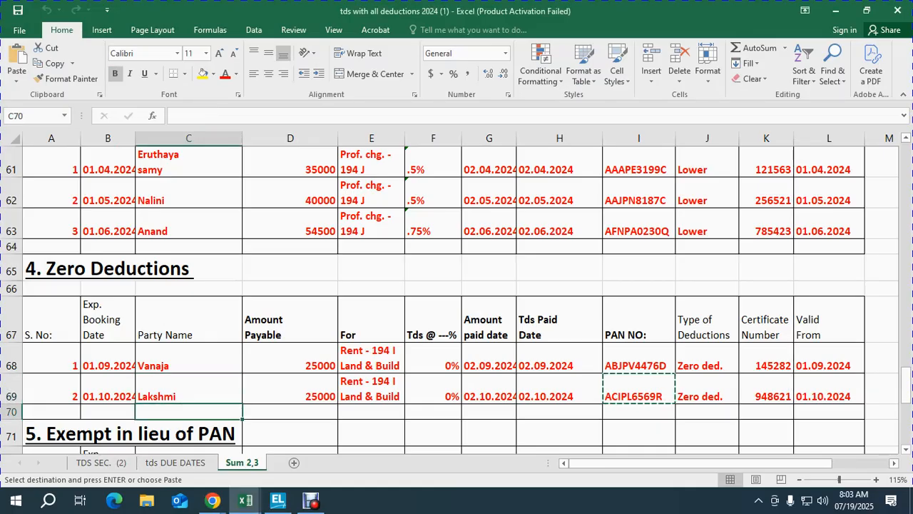
pyautogui.press('Up')
pyautogui.press('Up')
pyautogui.press('Right')
pyautogui.press('Right')
pyautogui.press('Right')
pyautogui.press('Right')
pyautogui.press('Right')
pyautogui.press('Right')
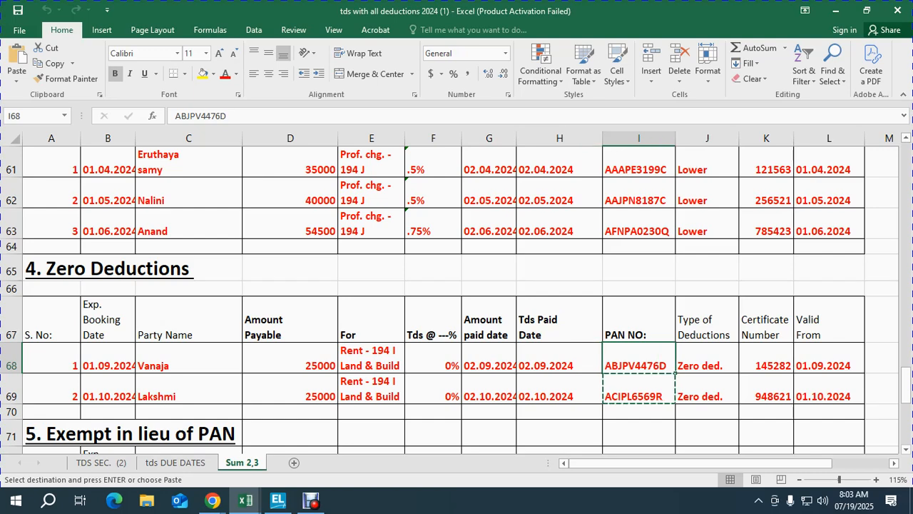
# Switch back to TallyPrime and start a new payment voucher.
pyautogui.hotkey('alt', 'Tab')
pyautogui.hotkey('alt', 'Tab')
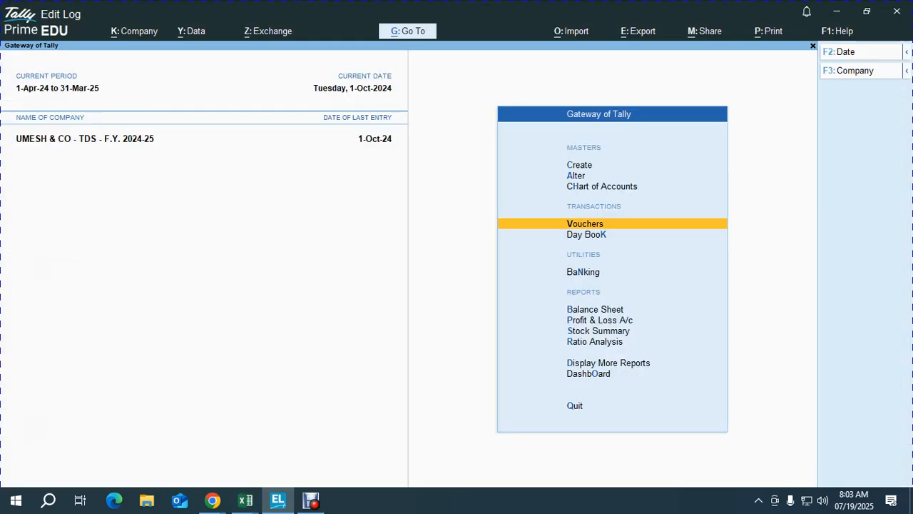
pyautogui.press('Return')
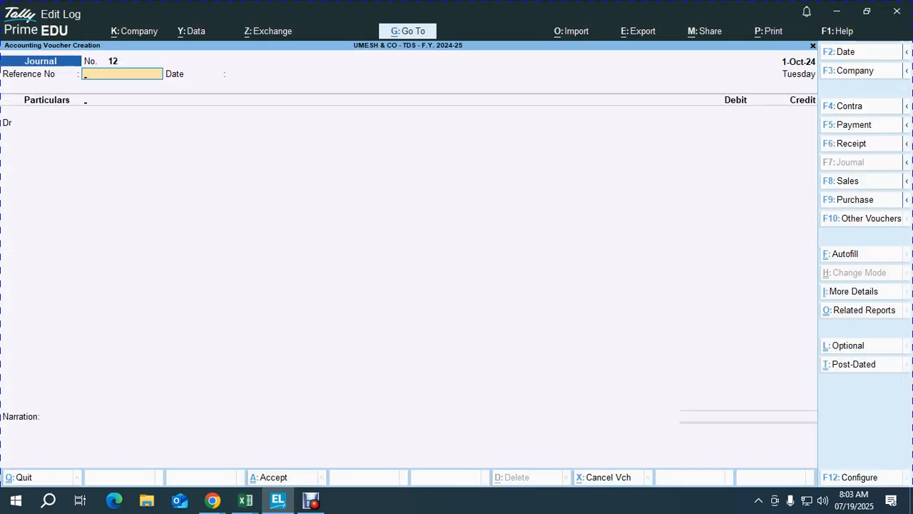
pyautogui.press('F5')
# Date the payment voucher 2-9-2024, checking the first zero-deduction party's paid date in the Excel workbook.
pyautogui.hotkey('alt', 'Tab')
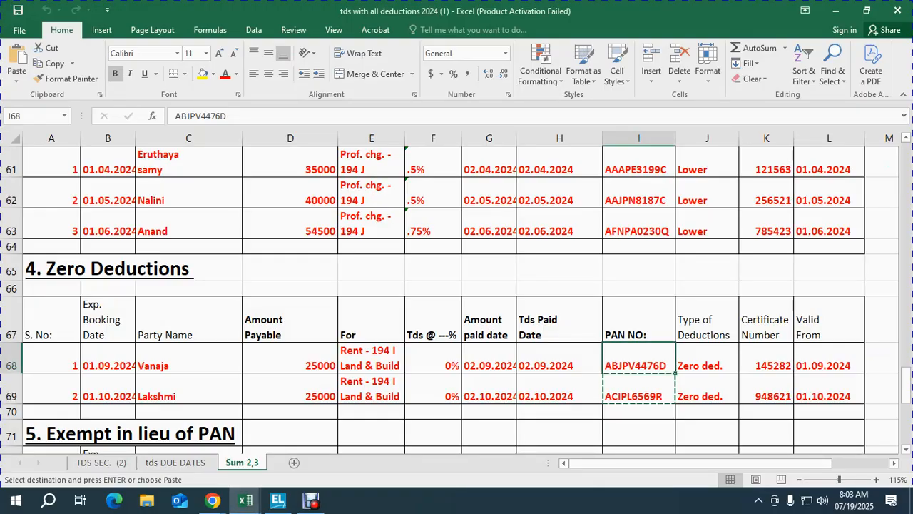
pyautogui.press('Up')
pyautogui.press('Left')
pyautogui.press('Left')
pyautogui.press('Down')
pyautogui.press('Right')
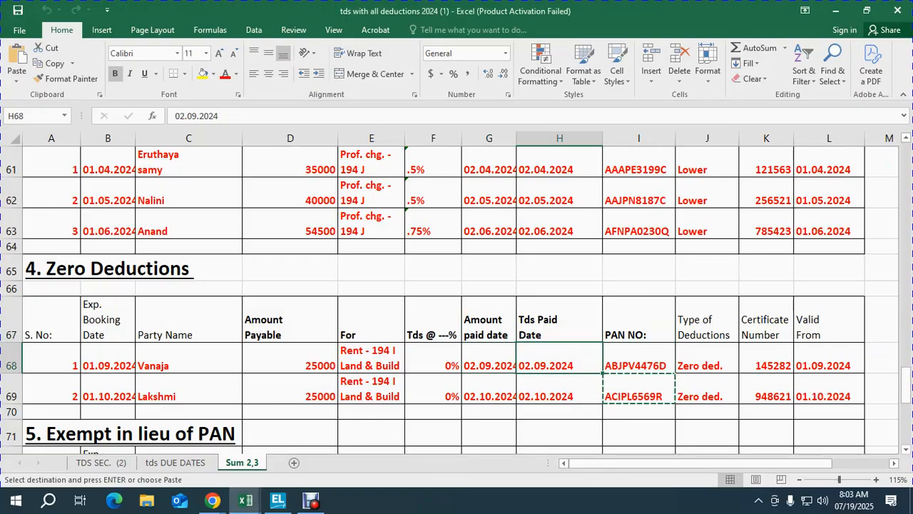
pyautogui.hotkey('shift', 'space')
pyautogui.hotkey('alt', 'Tab')
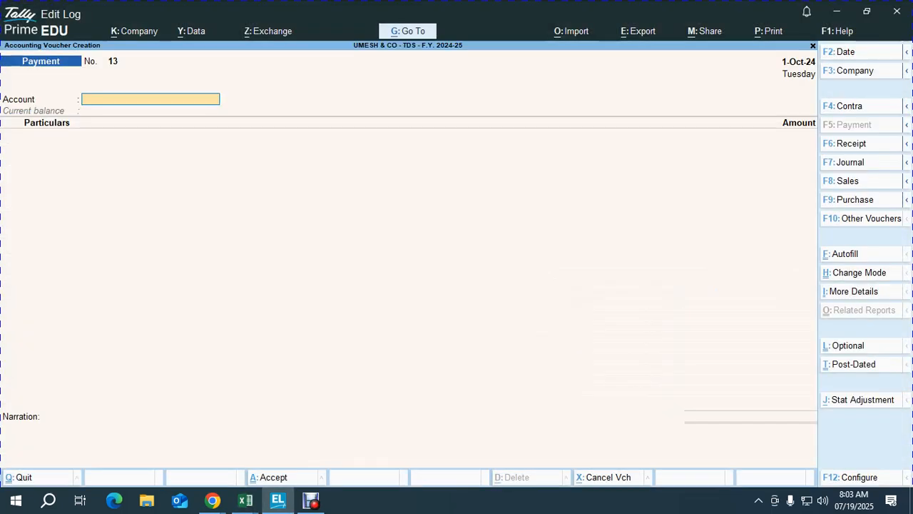
pyautogui.press('F2')
pyautogui.write('2-9')
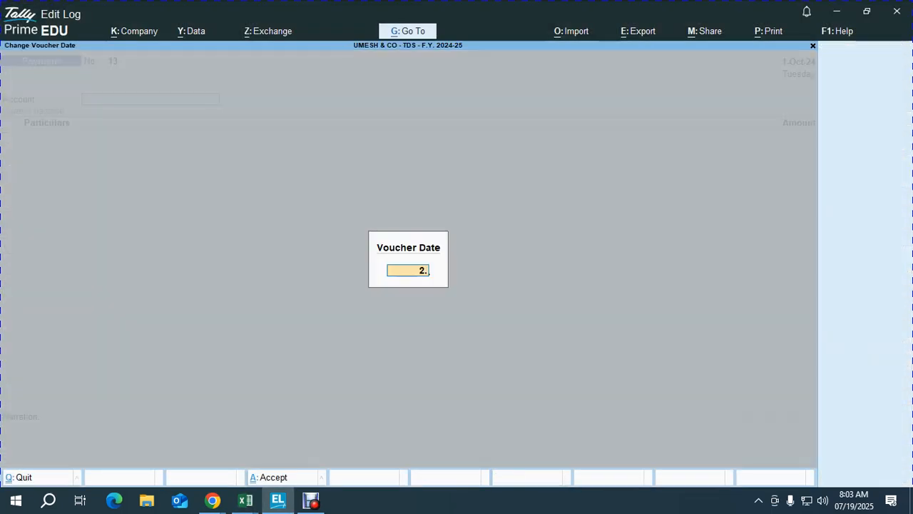
pyautogui.press('Return')
# Pay from PNB OD A/C and enter 25,000 for the first zero-deduction party's ledger, checking the party in the Excel workbook.
pyautogui.write('P')
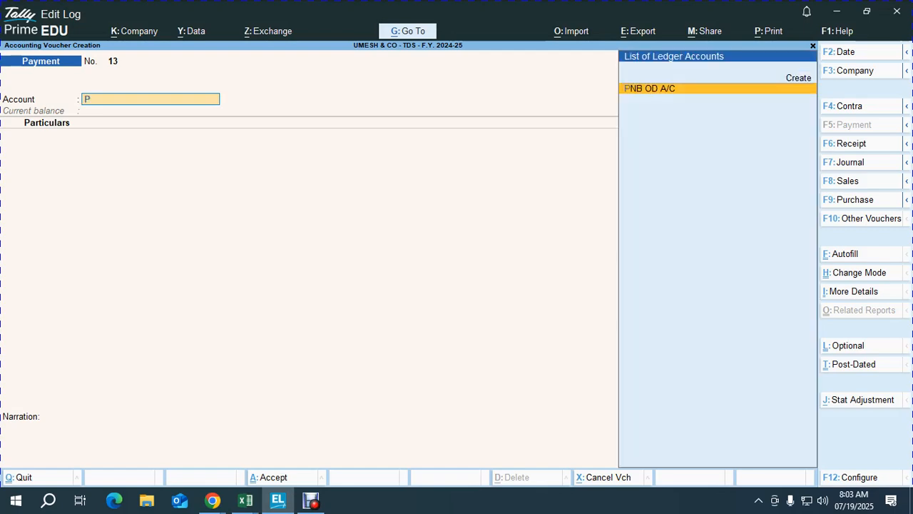
pyautogui.press('Return')
pyautogui.hotkey('alt', 'Tab')
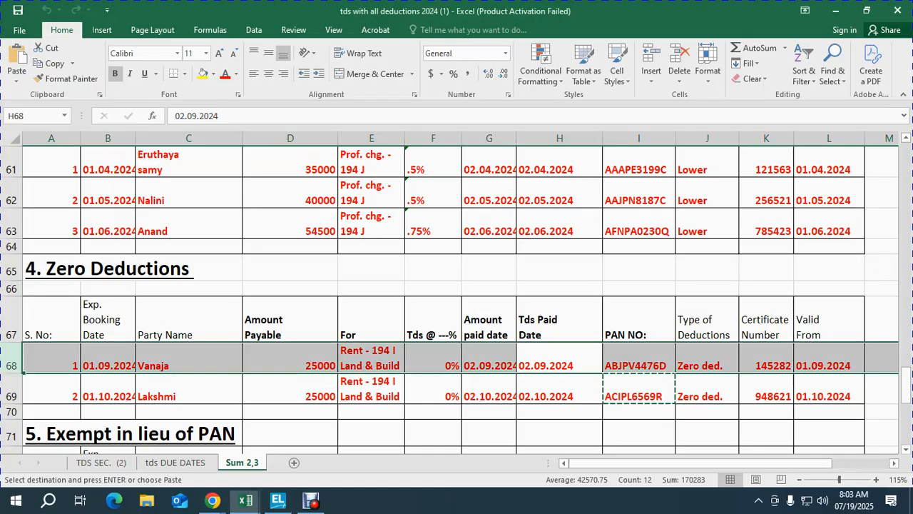
pyautogui.hotkey('alt', 'Tab')
pyautogui.write('VAN')
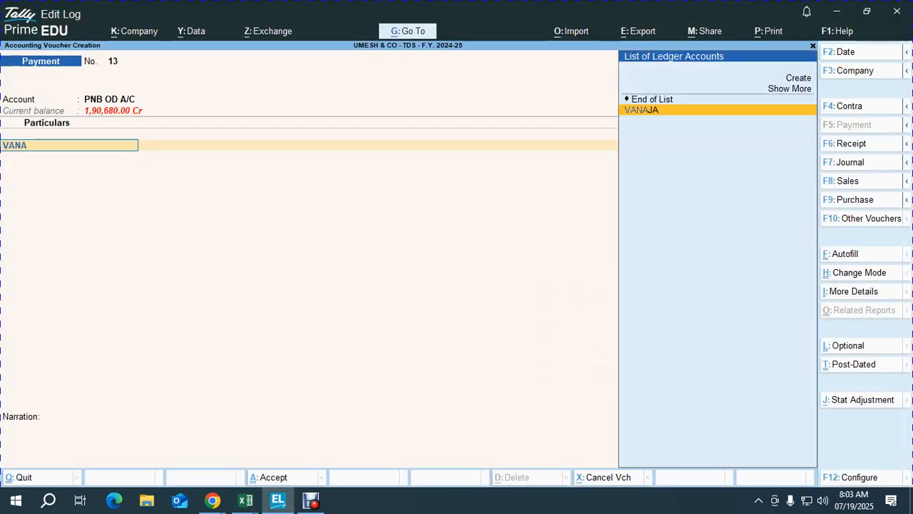
pyautogui.press('Return')
pyautogui.write('25000')
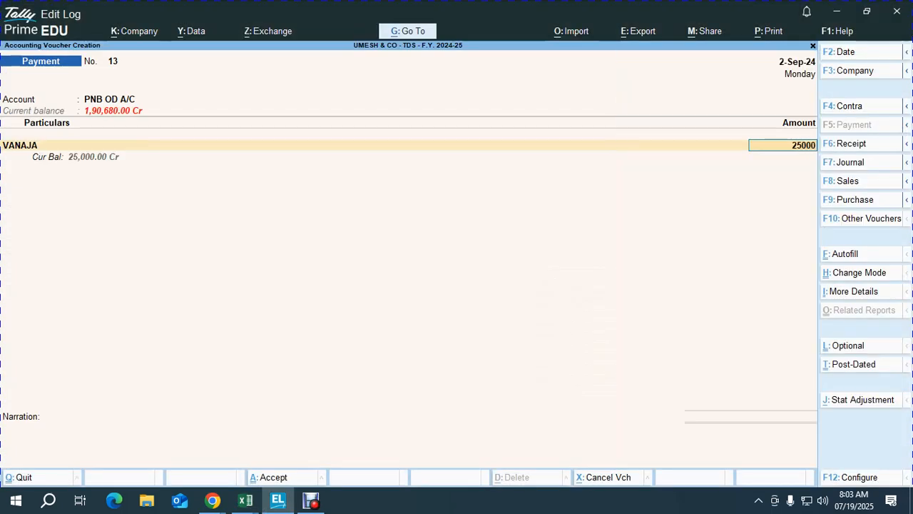
# Allocate the 25,000 as Agst Ref to the OCT -2024 RENT bill and save the payment voucher without a narration.
pyautogui.press('Return')
pyautogui.press('Return')
pyautogui.press('Return')
pyautogui.press('Return')
pyautogui.press('Return')
pyautogui.press('Return')
pyautogui.press('Return')
pyautogui.press('Return')
pyautogui.press('Return')
pyautogui.press('Return')
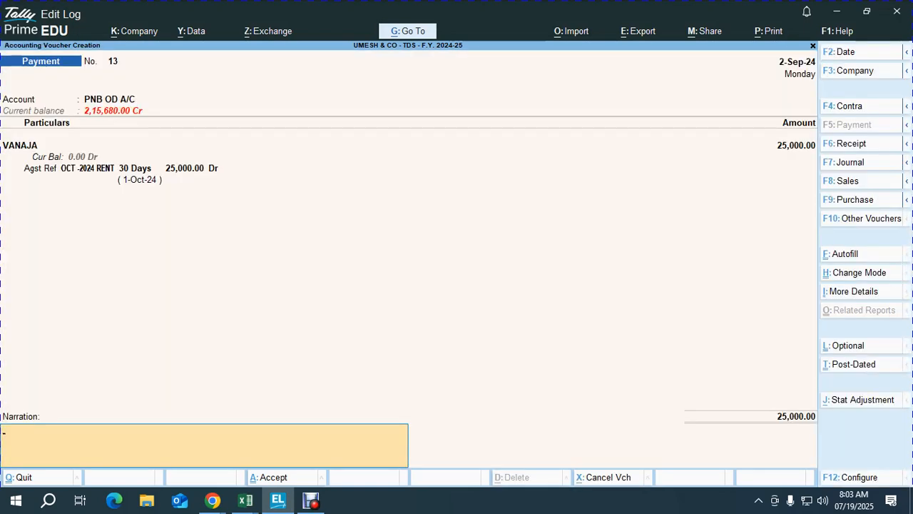
pyautogui.press('Return')
pyautogui.press('Return')
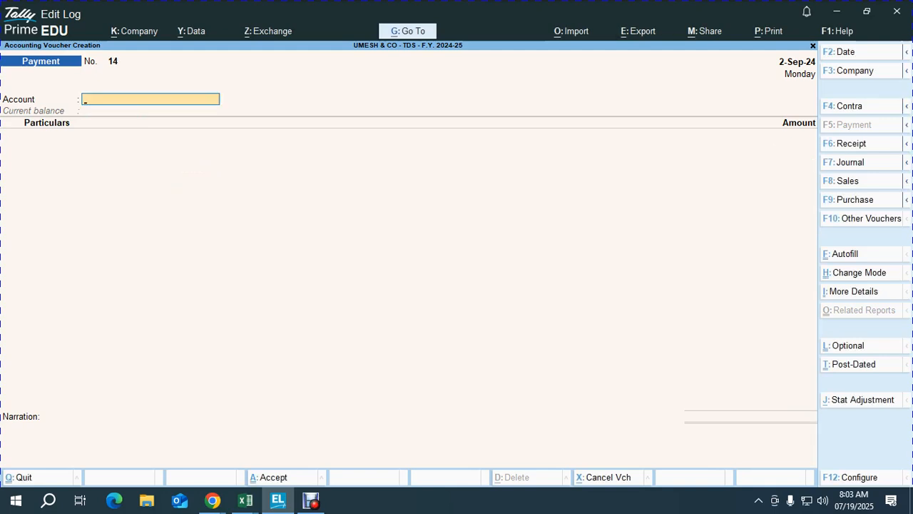
# Date the next payment voucher 2-10-2024 and highlight the second zero-deduction party's row in the Excel workbook.
pyautogui.press('F2')
pyautogui.write('3-10')
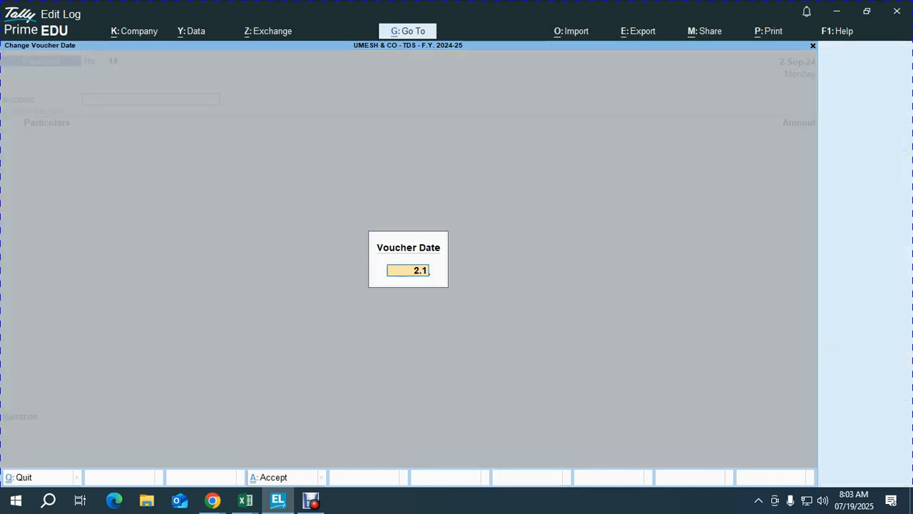
pyautogui.press('Return')
pyautogui.hotkey('alt', 'Tab')
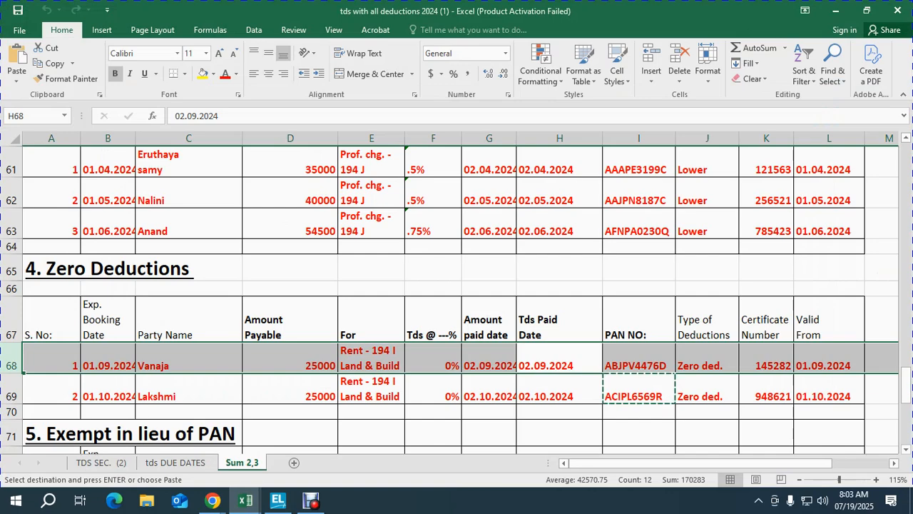
pyautogui.press('Down')
pyautogui.hotkey('shift', 'space')
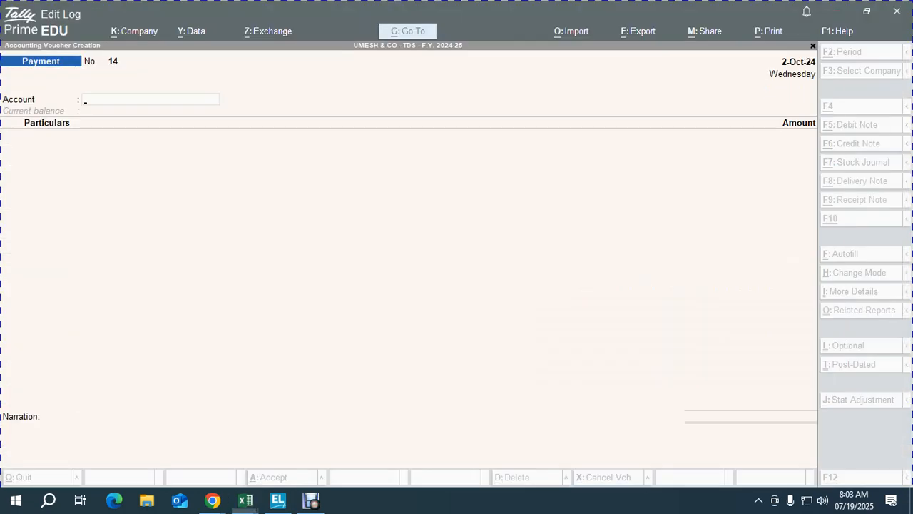
# Pay from PNB OD A/C in TallyPrime and enter 25,000 for the second zero-deduction party's ledger.
pyautogui.hotkey('alt', 'Tab')
pyautogui.write('P')
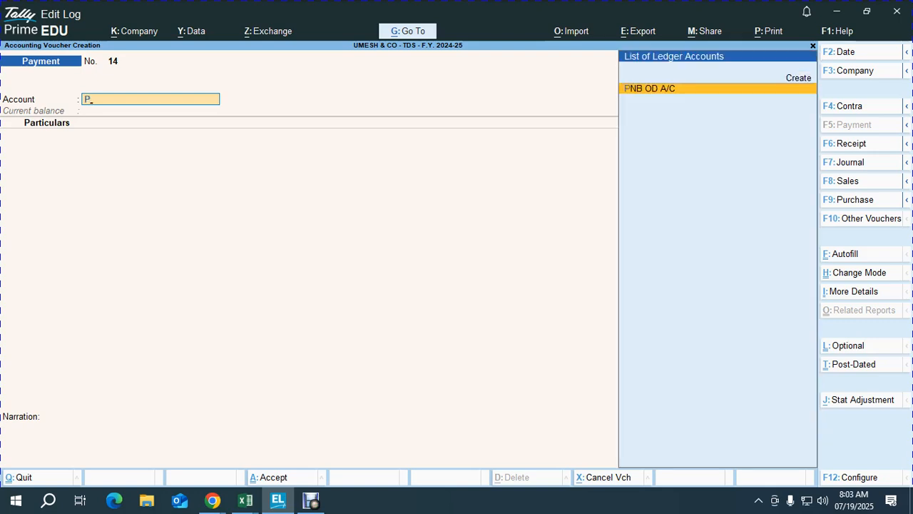
pyautogui.press('Return')
pyautogui.write('LAKSHM')
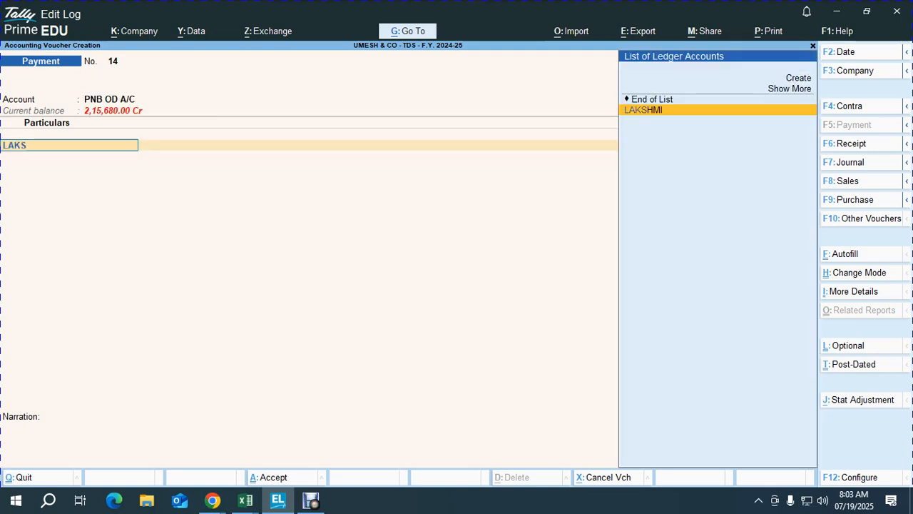
pyautogui.press('Return')
pyautogui.write('25,000')
# Allocate the 25,000 as Agst Ref to the NOV 2024 - RENT bill and save the payment voucher without a narration.
pyautogui.press('Return')
pyautogui.press('Return')
pyautogui.press('Return')
pyautogui.press('Return')
pyautogui.press('Return')
pyautogui.press('Return')
pyautogui.press('Return')
pyautogui.press('Return')
pyautogui.press('Return')
pyautogui.press('Return')
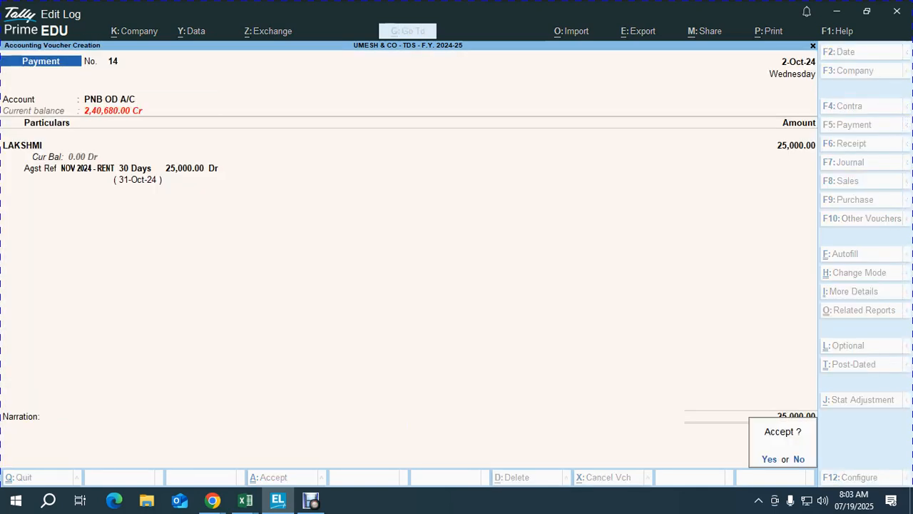
pyautogui.press('Return')
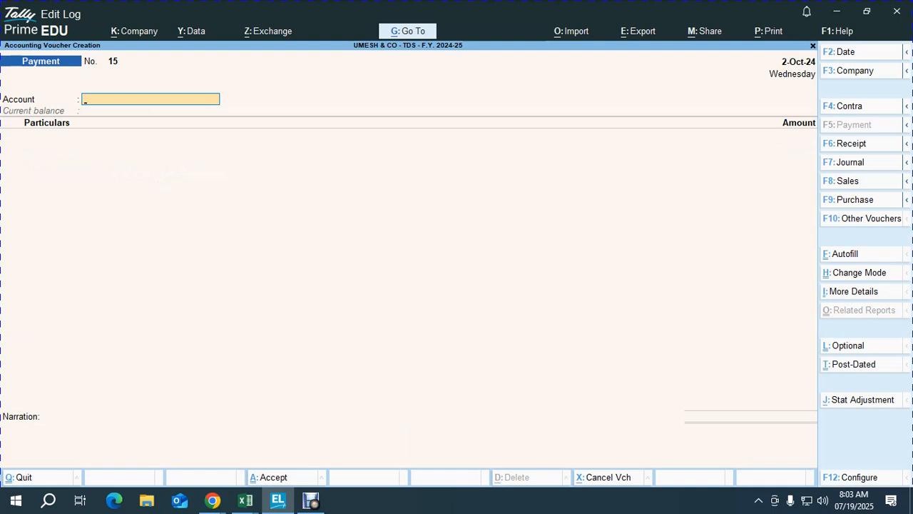
# Leave voucher entry and open the Form 26Q report from the TDS statutory reports.
pyautogui.press('Escape')
pyautogui.press('d')
pyautogui.press('u')
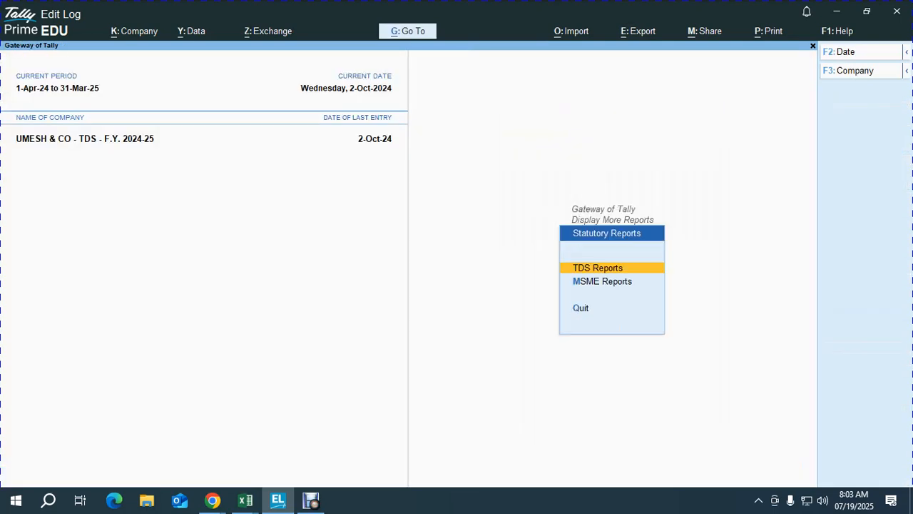
pyautogui.press('Return')
pyautogui.press('Down')
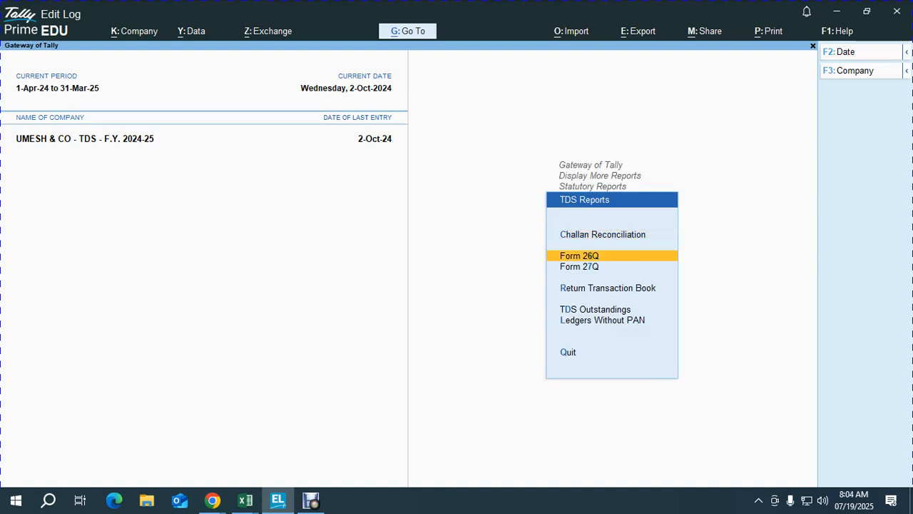
pyautogui.press('Return')
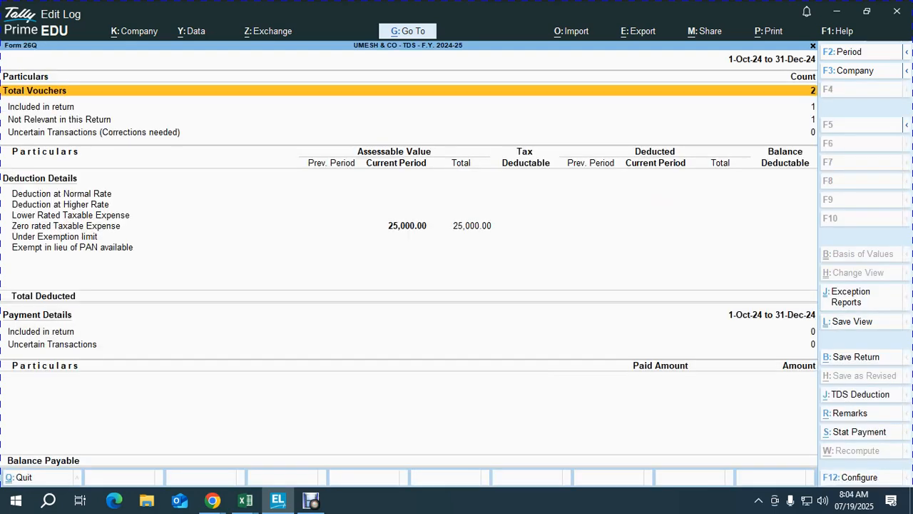
# Set the Form 26Q report period to 1-Apr-24 to 2-Oct-24.
pyautogui.press('Down')
pyautogui.press('Down')
pyautogui.press('Down')
pyautogui.press('Down')
pyautogui.press('Down')
pyautogui.press('Down')
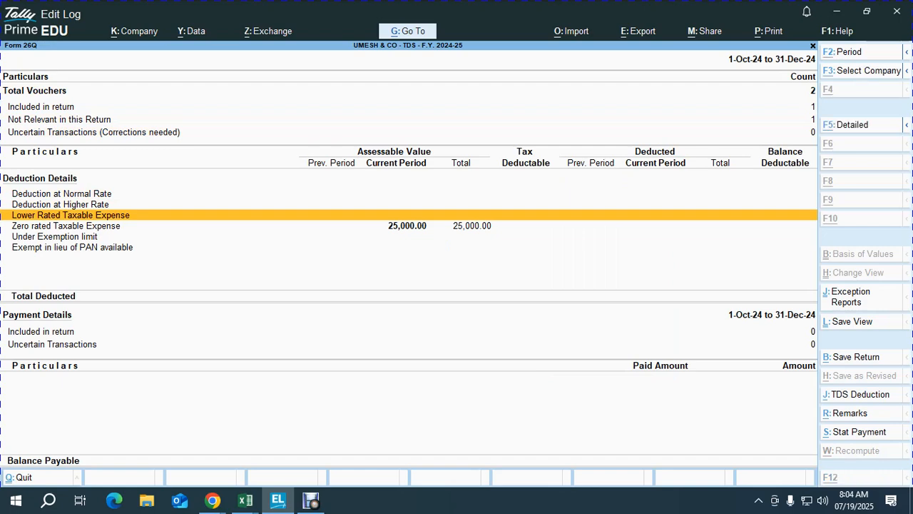
pyautogui.hotkey('alt', 'F2')
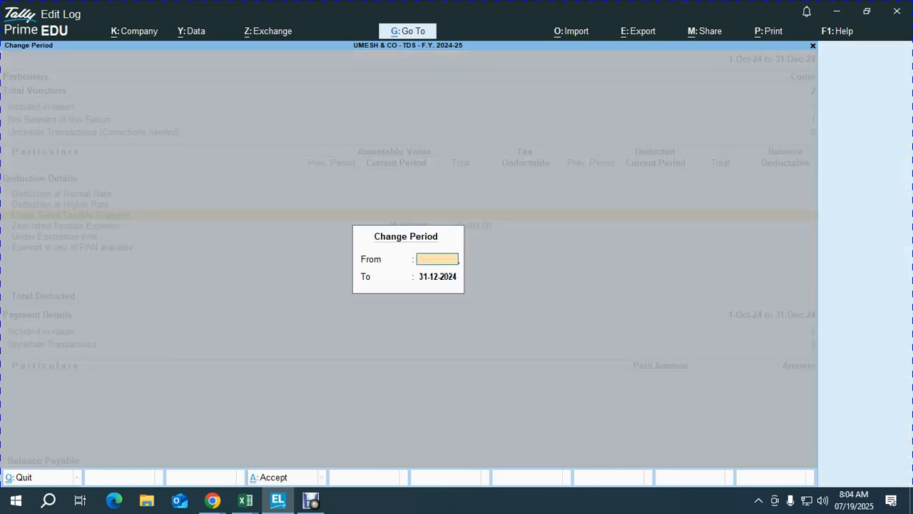
pyautogui.press('Return')
pyautogui.press('Return')
# Examine the Form 26Q deduction details down to the Exempt in lieu of PAN available row.
pyautogui.press('Down')
pyautogui.press('Down')
pyautogui.press('Down')
pyautogui.press('Down')
pyautogui.press('Down')
pyautogui.press('Down')
pyautogui.press('Down')
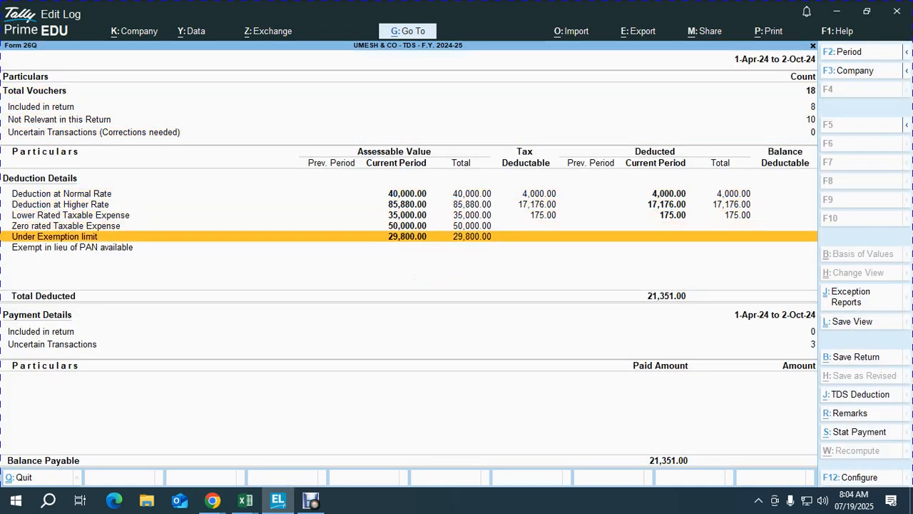
pyautogui.press('Down')
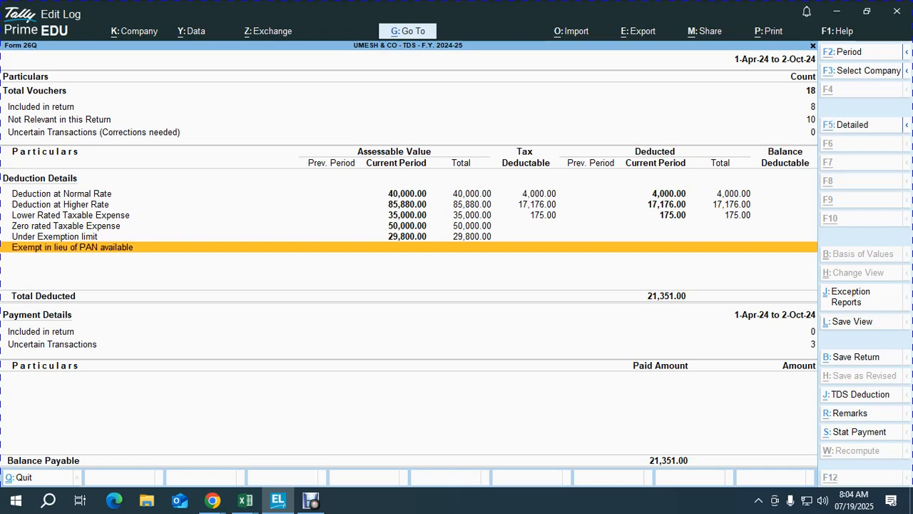
# Switch to the Excel workbook and examine the party name and amount payable in the Exempt in lieu of PAN section.
pyautogui.hotkey('alt', 'Tab')
pyautogui.press('Tab')
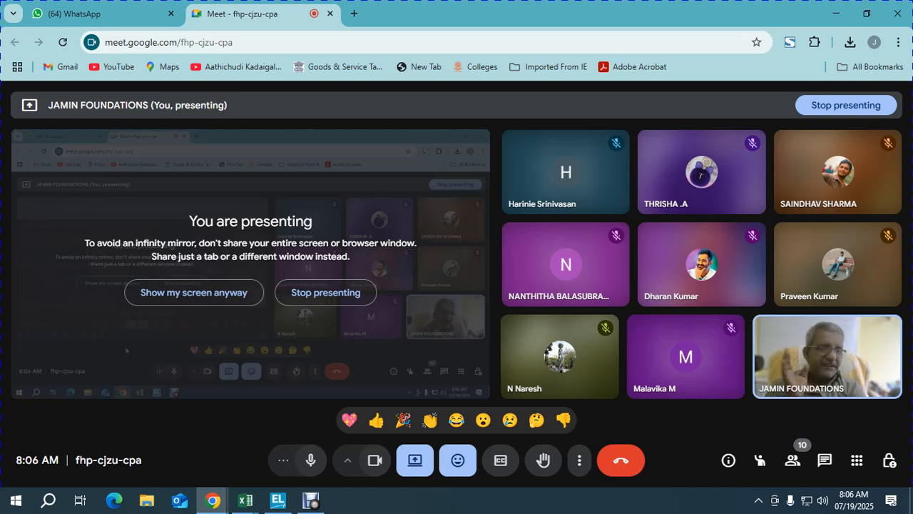
pyautogui.hotkey('alt', 'Tab')
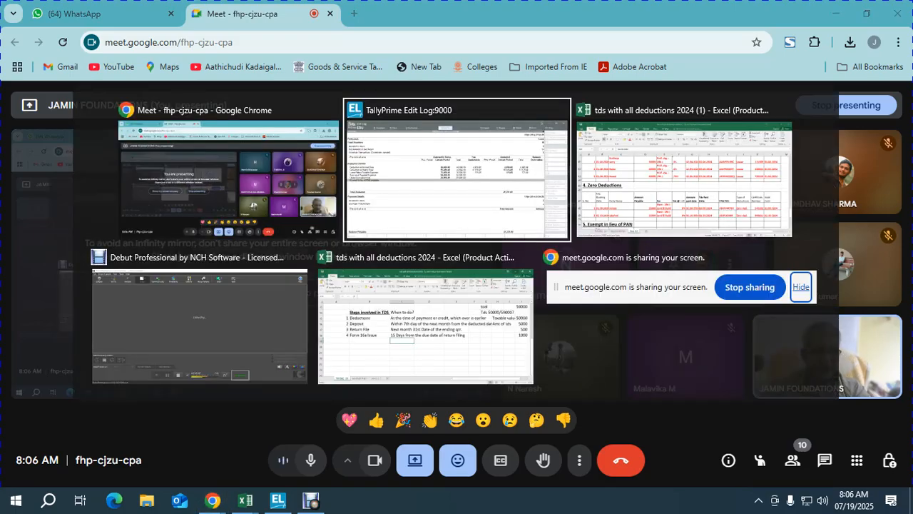
pyautogui.hotkey('alt', 'Tab')
pyautogui.hotkey('shift', 'space')
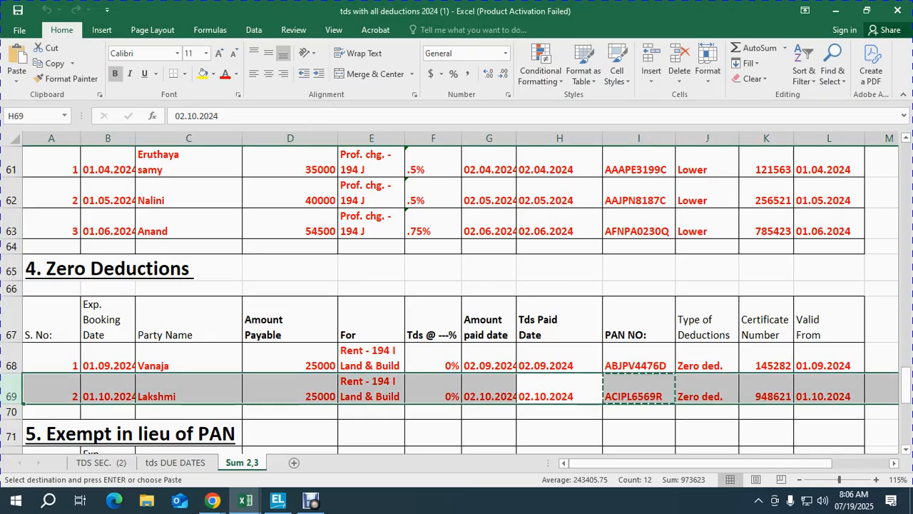
pyautogui.press('Down')
pyautogui.press('Down')
pyautogui.press('Down')
pyautogui.press('Down')
pyautogui.press('Down')
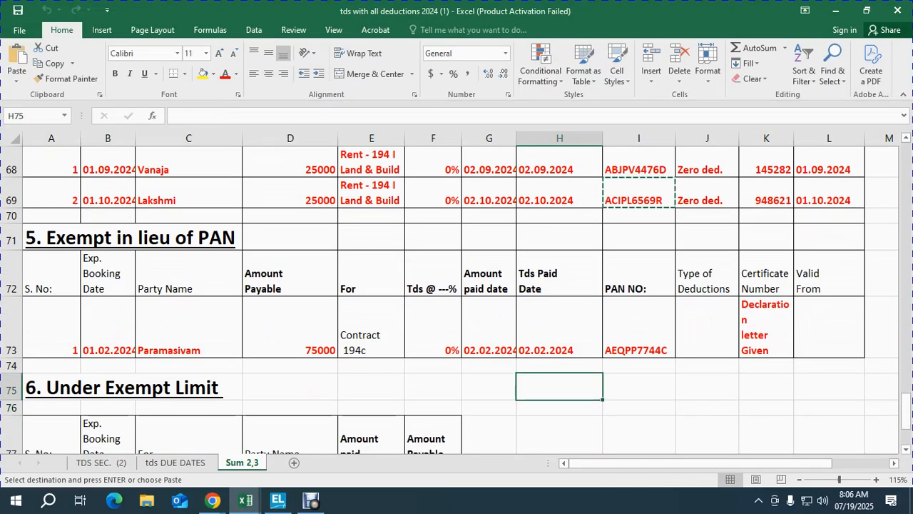
pyautogui.press('Left')
pyautogui.press('Left')
pyautogui.press('Left')
pyautogui.press('Left')
pyautogui.press('Left')
pyautogui.press('Up')
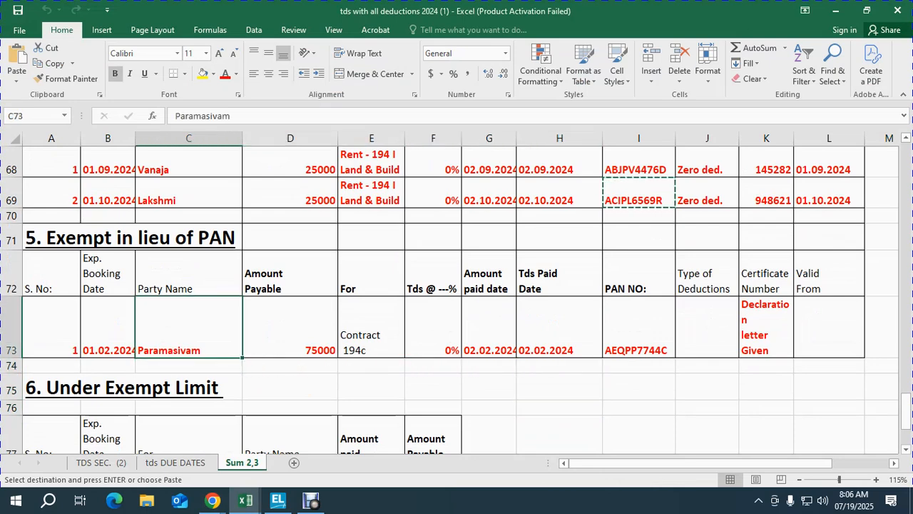
pyautogui.press('Right')
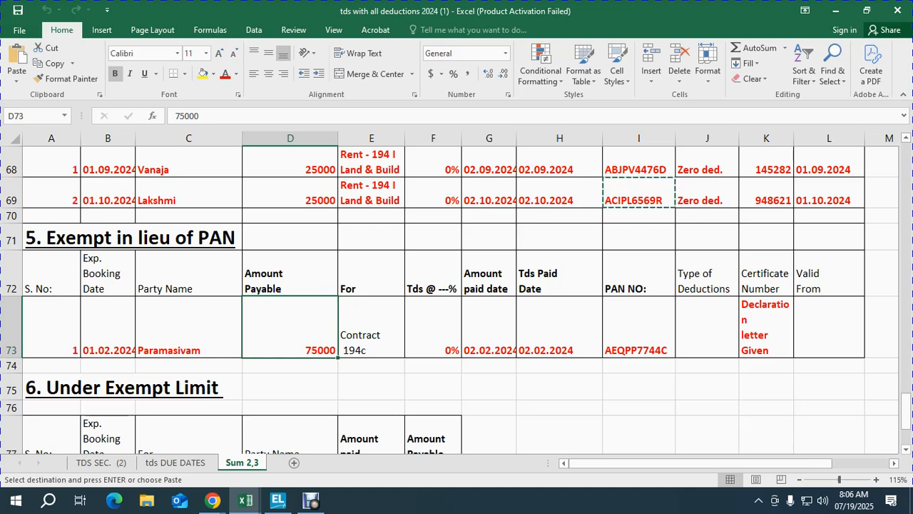
# Set the expense booking date of the Exempt in lieu of PAN party in cell B73 to 01.02.2025.
pyautogui.press('Left')
pyautogui.press('Left')
pyautogui.press('F2')
pyautogui.press('BackSpace')
pyautogui.write('5')
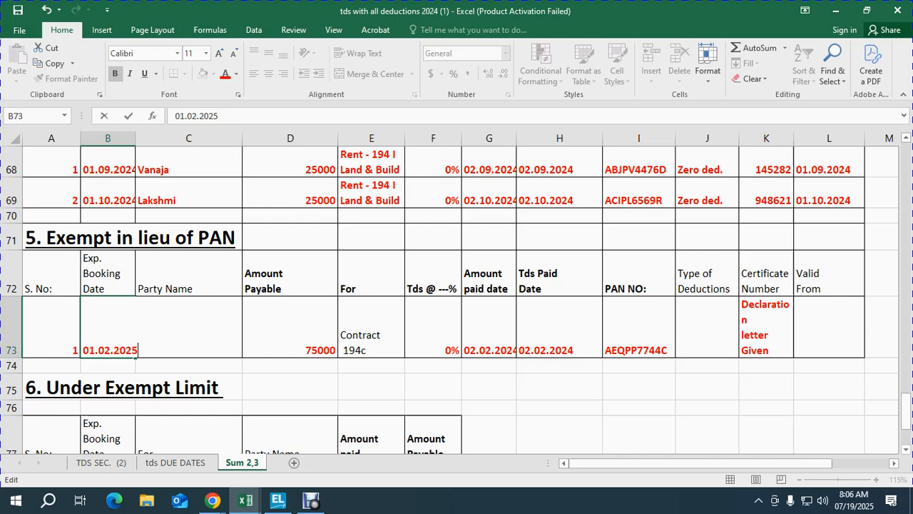
pyautogui.hotkey('ctrl', 'Return')
# Replace 2024 with 2025 in the amount paid date and TDS paid date cells G73:H73 of the Exempt in lieu of PAN row.
pyautogui.press('Right')
pyautogui.press('Right')
pyautogui.press('Right')
pyautogui.press('Right')
pyautogui.press('Right')
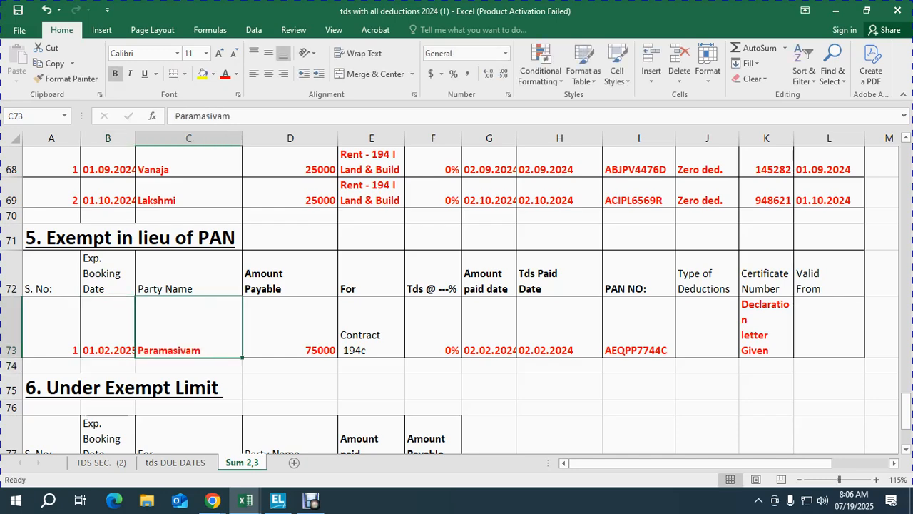
pyautogui.hotkey('shift', 'Right')
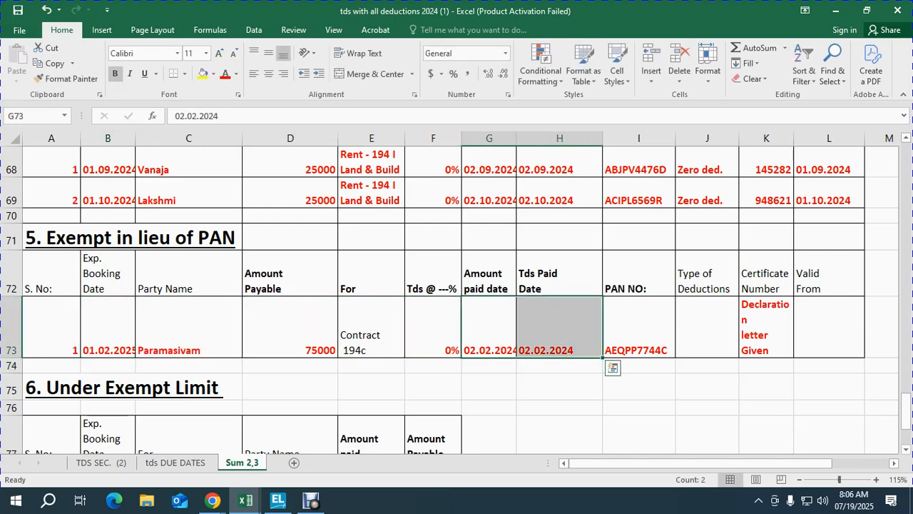
pyautogui.hotkey('ctrl', 'f')
pyautogui.write('2024')
pyautogui.hotkey('ctrl', 'h')
pyautogui.write('2025')
pyautogui.hotkey('alt', 'a')
pyautogui.press('Return')
pyautogui.press('Escape')
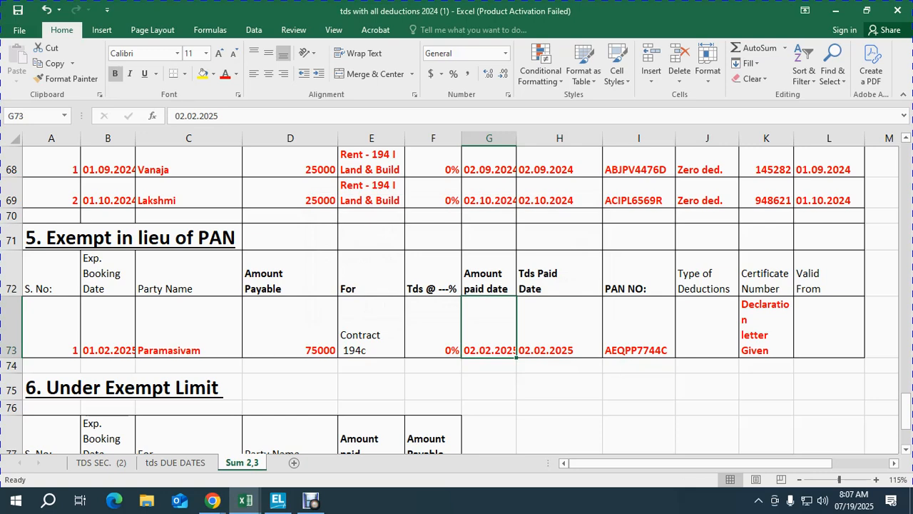
# Switch to the Google Meet call in Chrome and admit the participant waiting to join.
pyautogui.hotkey('alt', 'Tab')
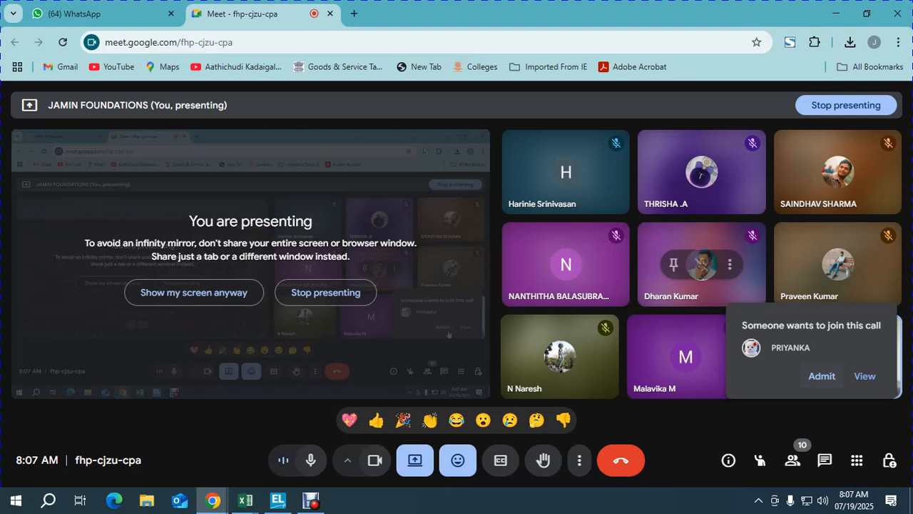
pyautogui.click(822, 376)
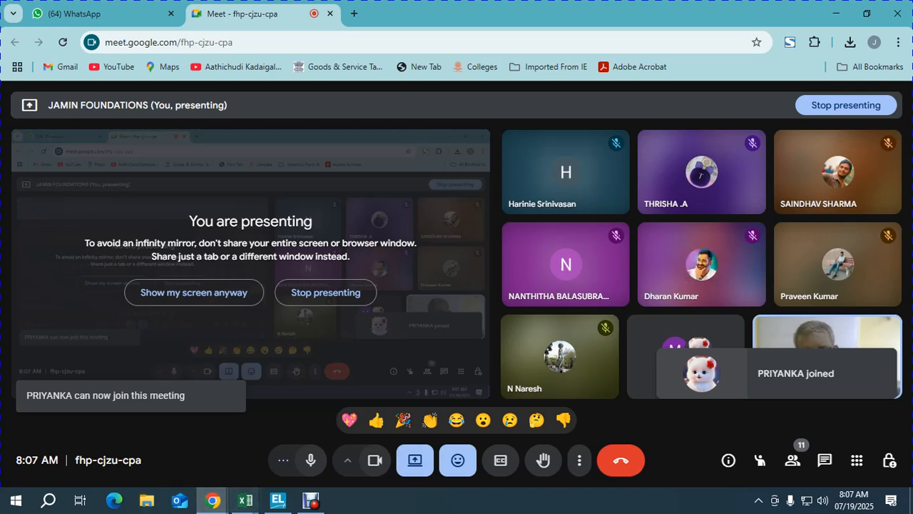
# Switch to TallyPrime and leave the statutory reports for the Gateway of Tally.
pyautogui.moveTo(278, 502)
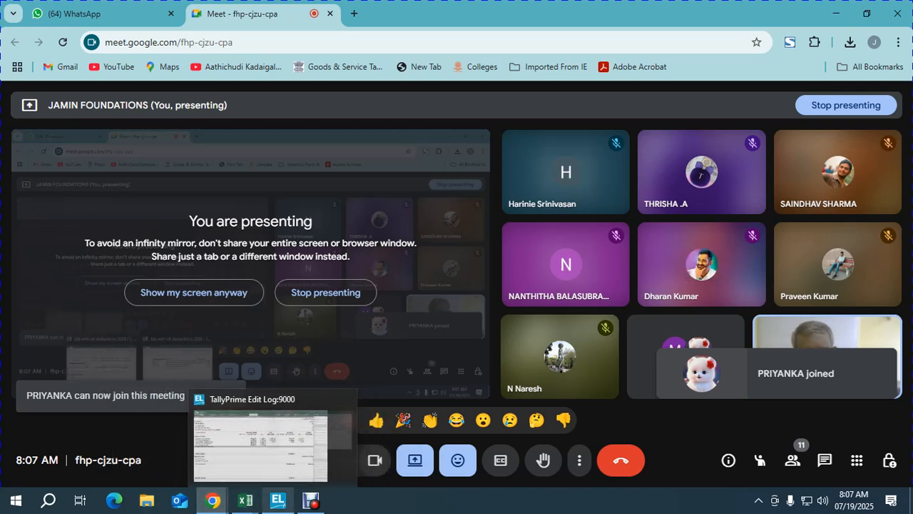
pyautogui.click(278, 451)
pyautogui.press('Escape')
pyautogui.press('Escape')
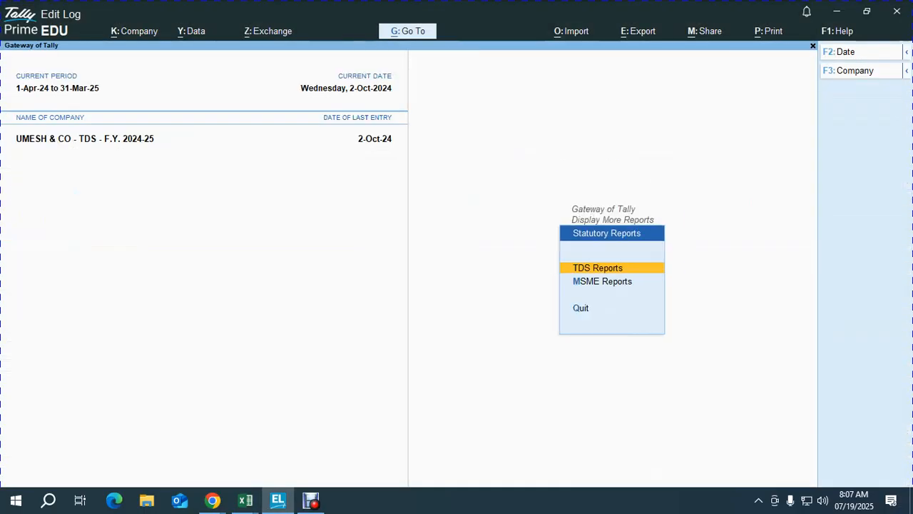
pyautogui.press('Escape')
pyautogui.press('Up')
pyautogui.press('Up')
pyautogui.press('Up')
pyautogui.press('Up')
pyautogui.press('Up')
pyautogui.press('Up')
pyautogui.press('Up')
pyautogui.press('Up')
pyautogui.press('Up')
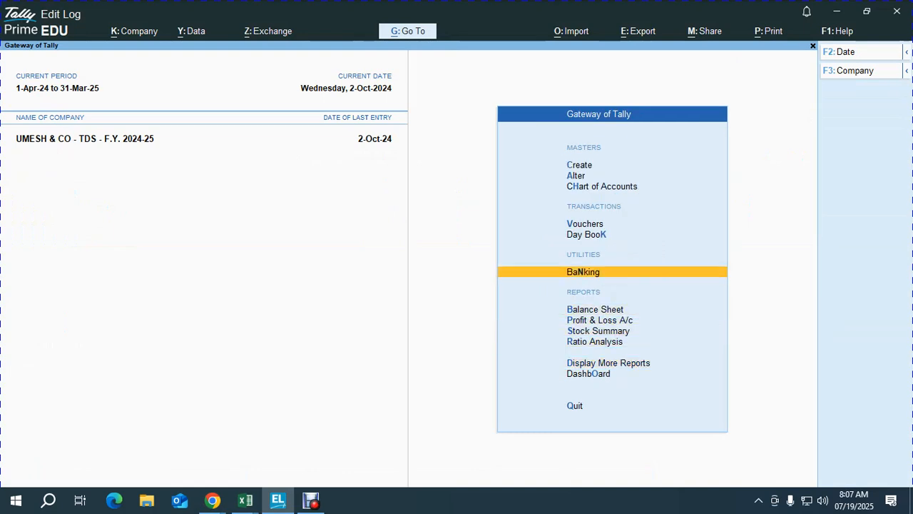
pyautogui.press('Up')
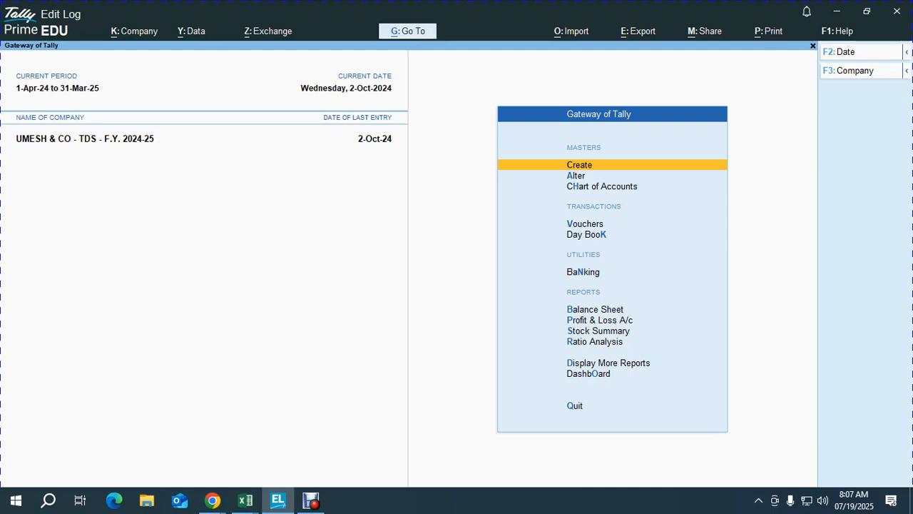
pyautogui.press('Return')
pyautogui.press('Down')
pyautogui.press('Down')
pyautogui.press('Down')
pyautogui.press('Down')
pyautogui.press('Down')
pyautogui.press('Down')
pyautogui.press('Down')
pyautogui.press('Down')
pyautogui.press('Down')
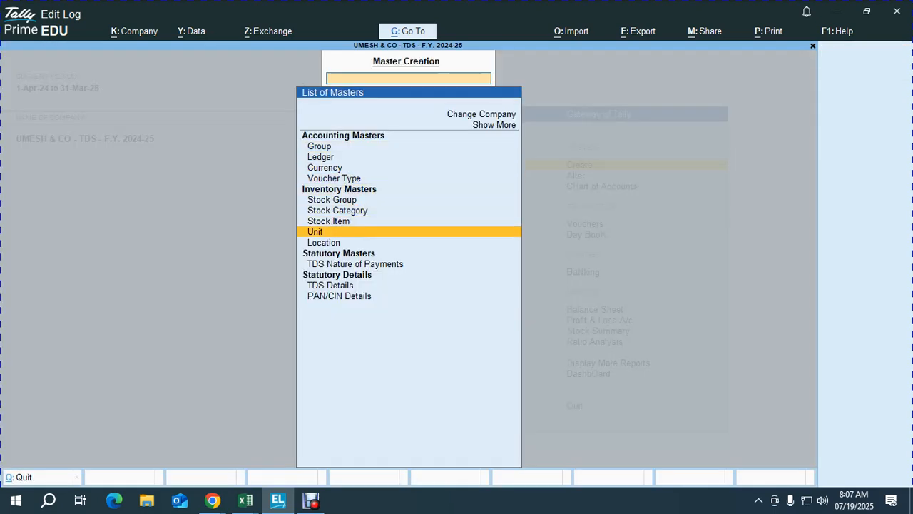
pyautogui.press('Return')
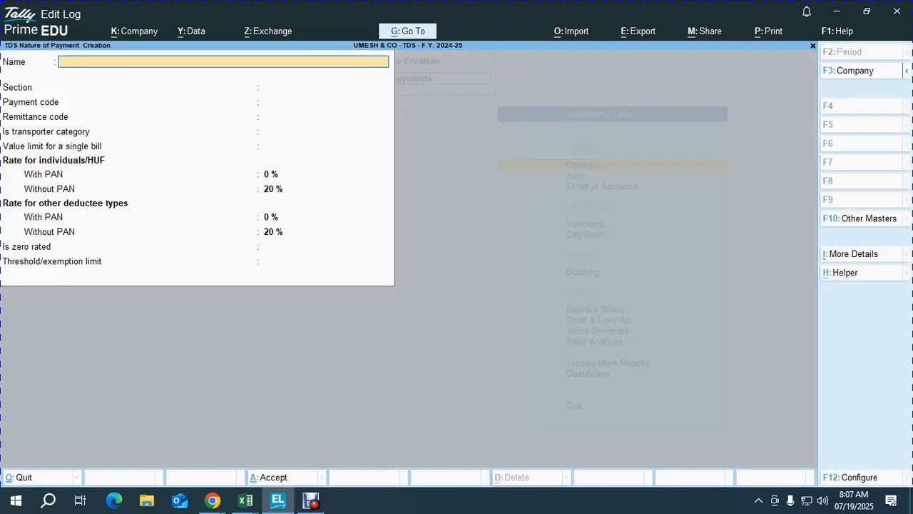
pyautogui.write('SEC 194c - TDS O')
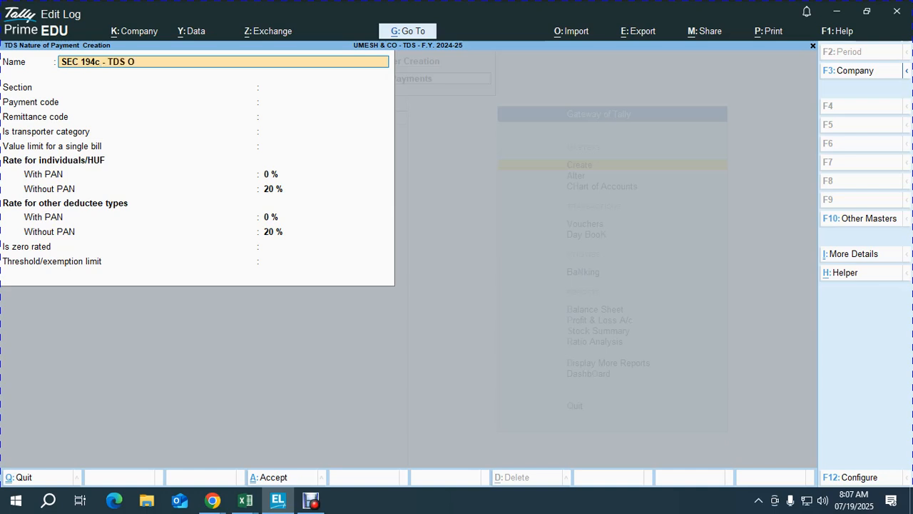
pyautogui.write('N Transport Charges')
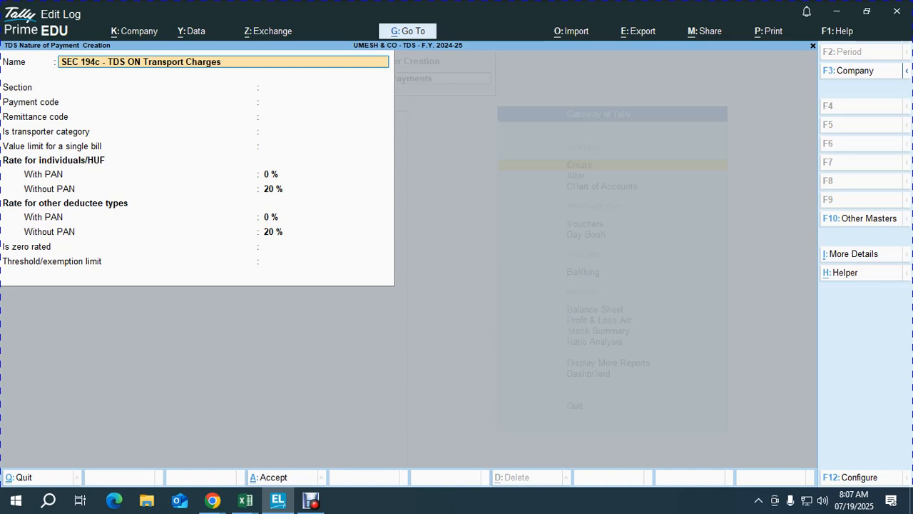
pyautogui.write(' @10%')
pyautogui.press('Return')
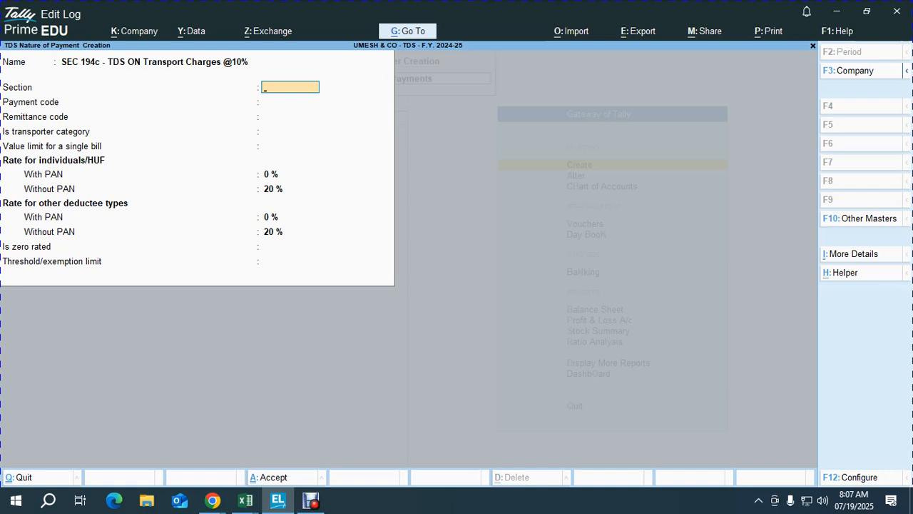
# Enter section 194c, payment code 94c and remittance code 281 for the new nature of payment.
pyautogui.write('94c')
pyautogui.press('Return')
pyautogui.write('94c')
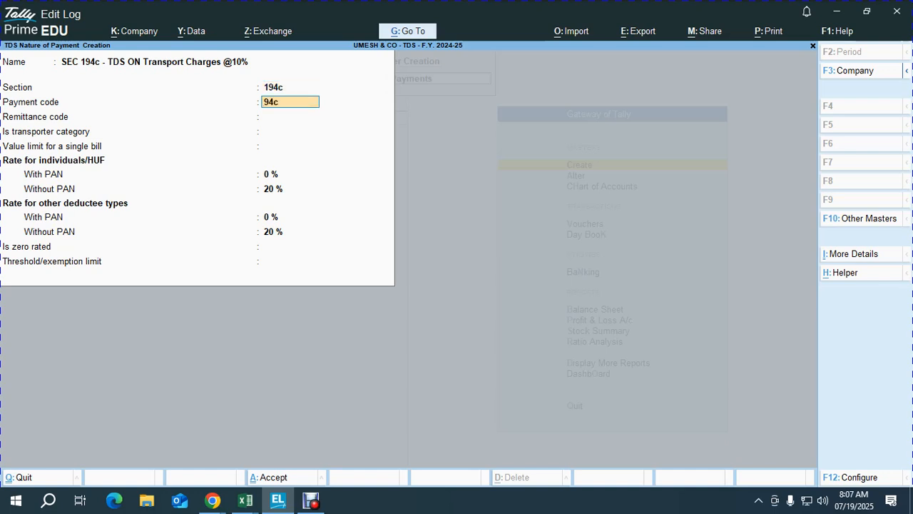
pyautogui.press('Return')
pyautogui.write('2')
pyautogui.press('Return')
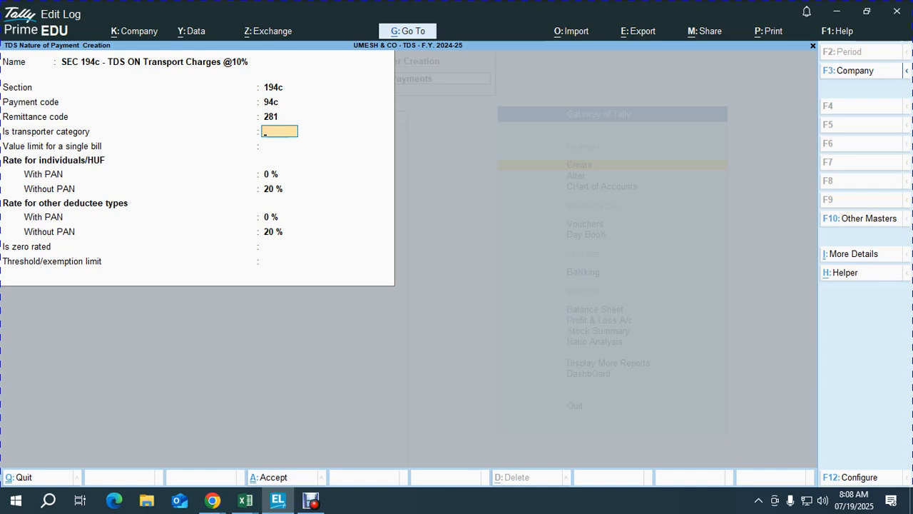
# Set the transporter category to Yes and check that the master's configuration allows it.
pyautogui.write('y')
pyautogui.press('Return')
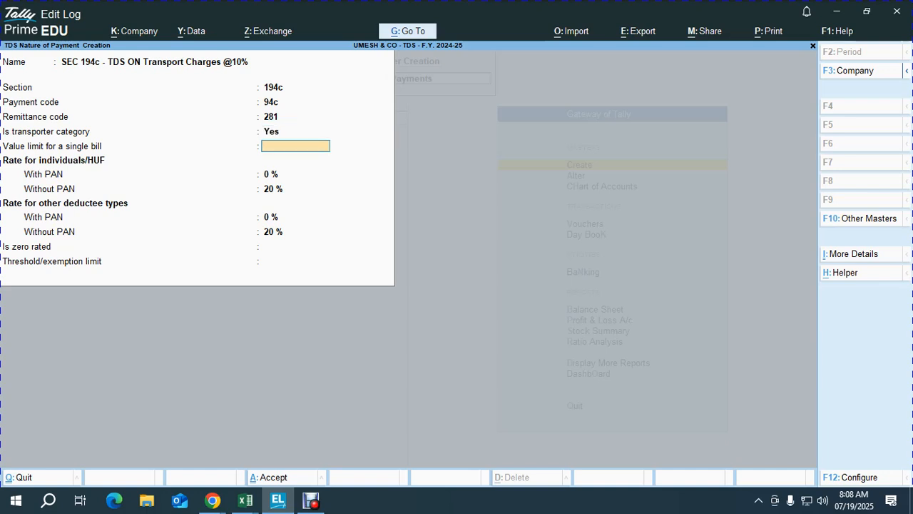
pyautogui.press('BackSpace')
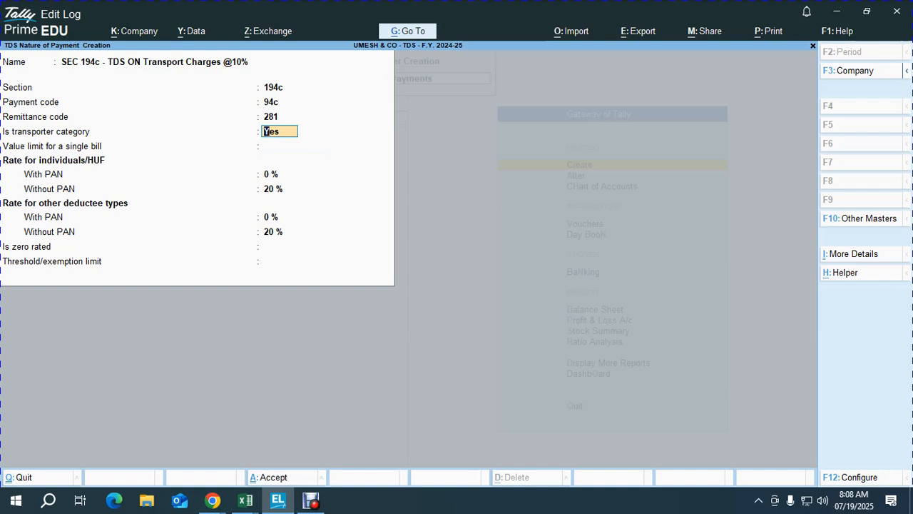
pyautogui.press('F12')
pyautogui.press('Return')
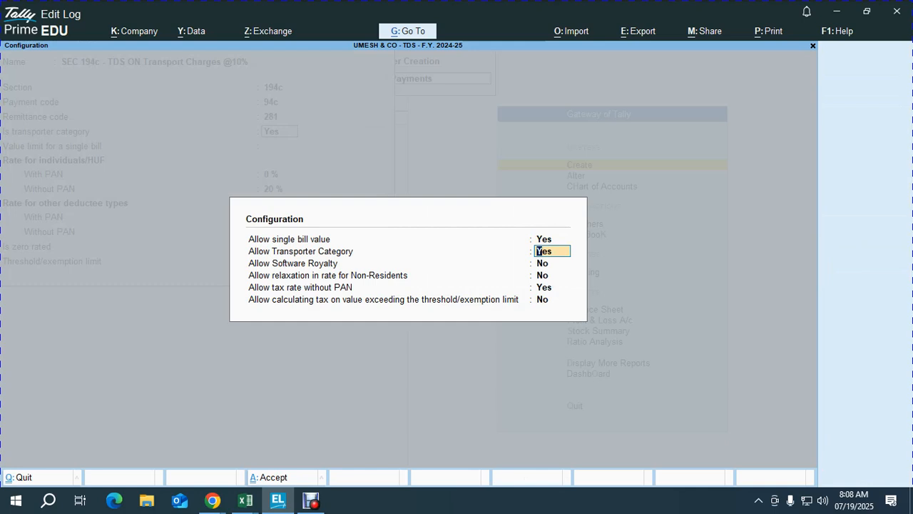
pyautogui.press('Return')
pyautogui.hotkey('ctrl', 'a')
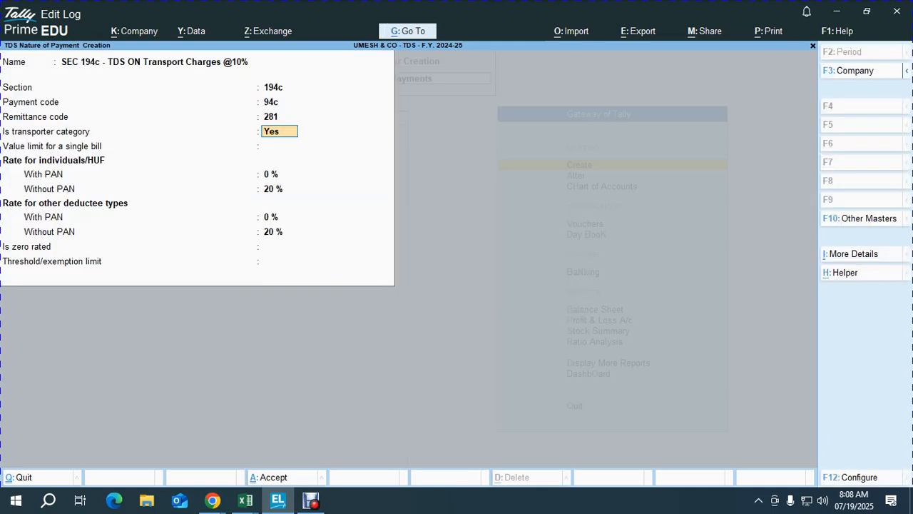
# Set the single bill value limit to 30,000 and the threshold limit to 1,00,000, saving the nature of payment.
pyautogui.press('Return')
pyautogui.write('30,000')
pyautogui.press('Return')
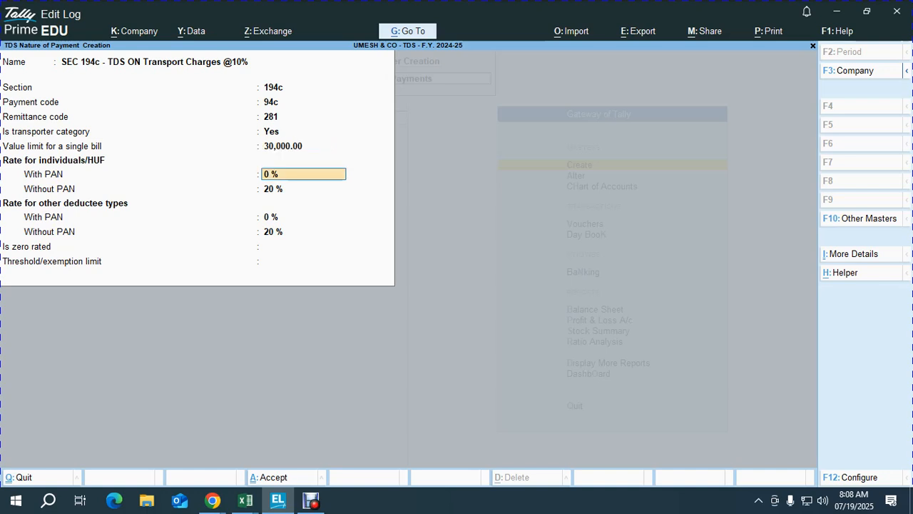
pyautogui.press('Return')
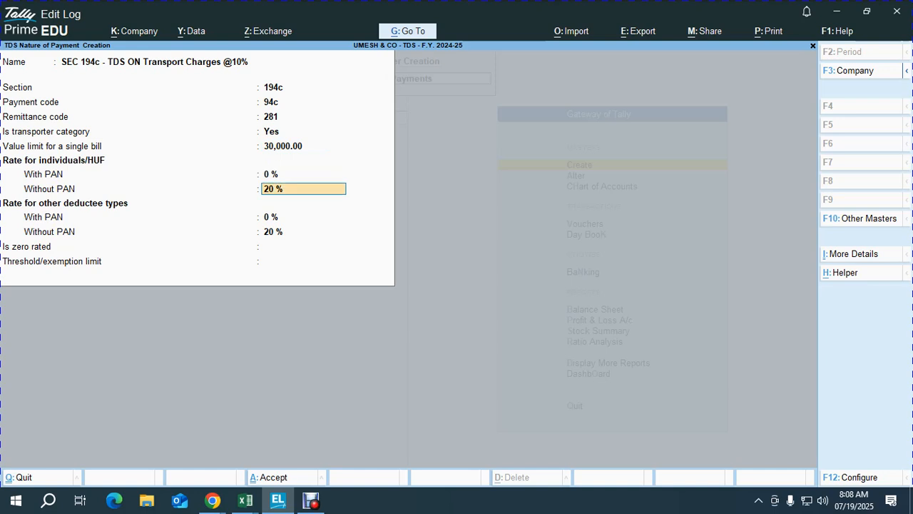
pyautogui.press('Return')
pyautogui.press('Return')
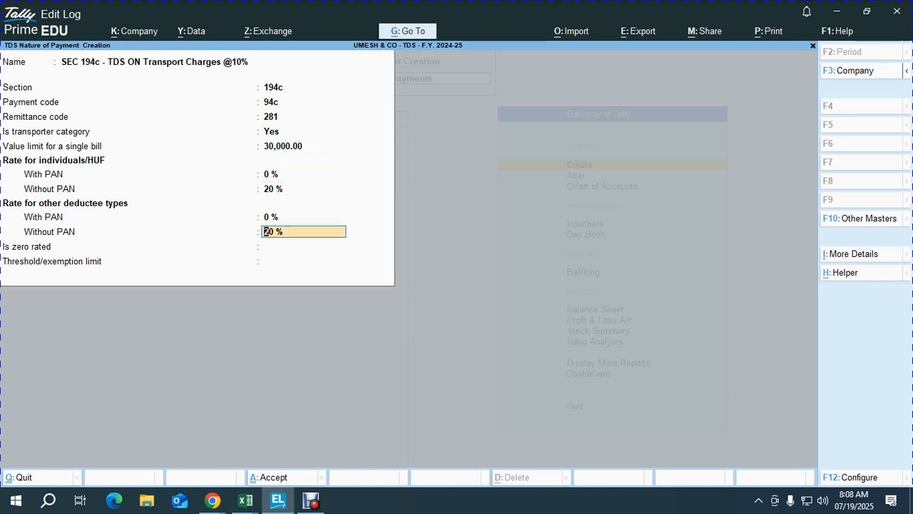
pyautogui.press('Return')
pyautogui.write('100000')
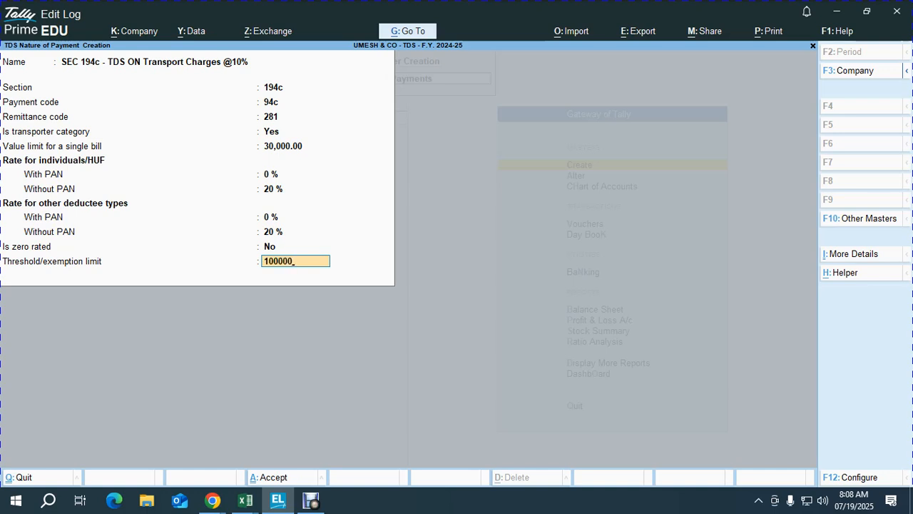
pyautogui.press('Return')
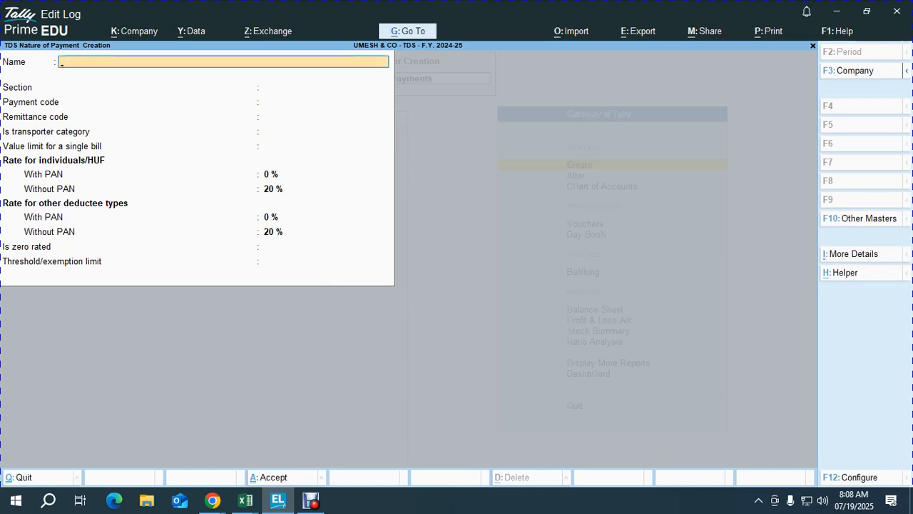
pyautogui.press('Escape')
pyautogui.press('Return')
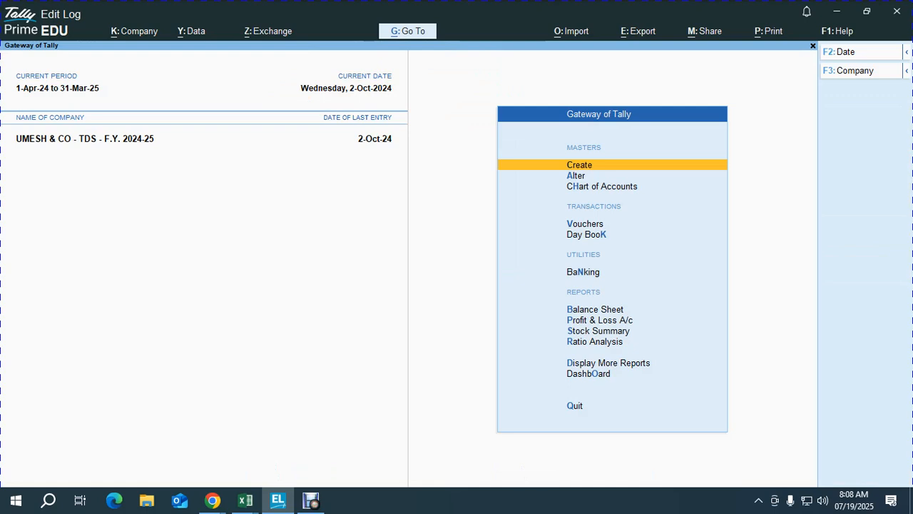
pyautogui.press('Down')
pyautogui.press('Return')
pyautogui.press('Down')
pyautogui.press('Down')
pyautogui.press('Down')
pyautogui.press('Down')
pyautogui.press('Down')
pyautogui.press('Down')
pyautogui.press('Down')
pyautogui.press('Down')
pyautogui.press('Down')
pyautogui.press('Return')
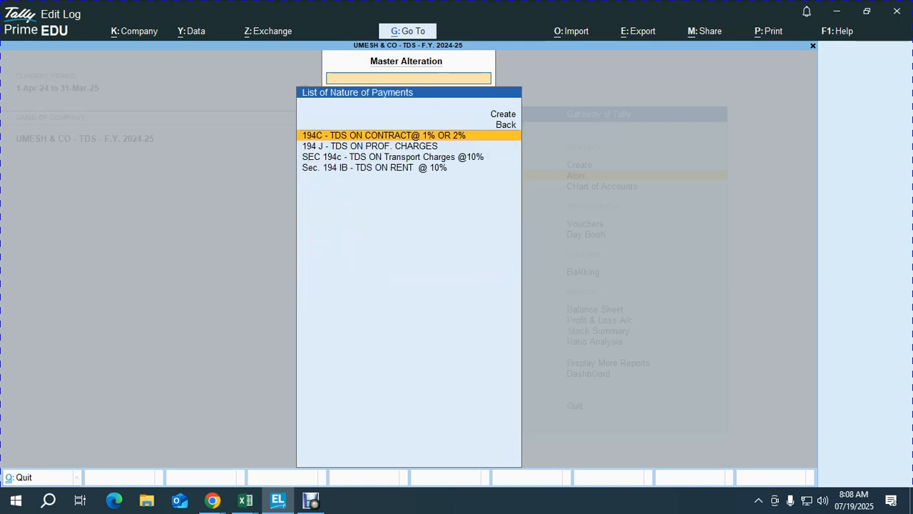
pyautogui.press('Down')
pyautogui.press('Down')
pyautogui.press('Return')
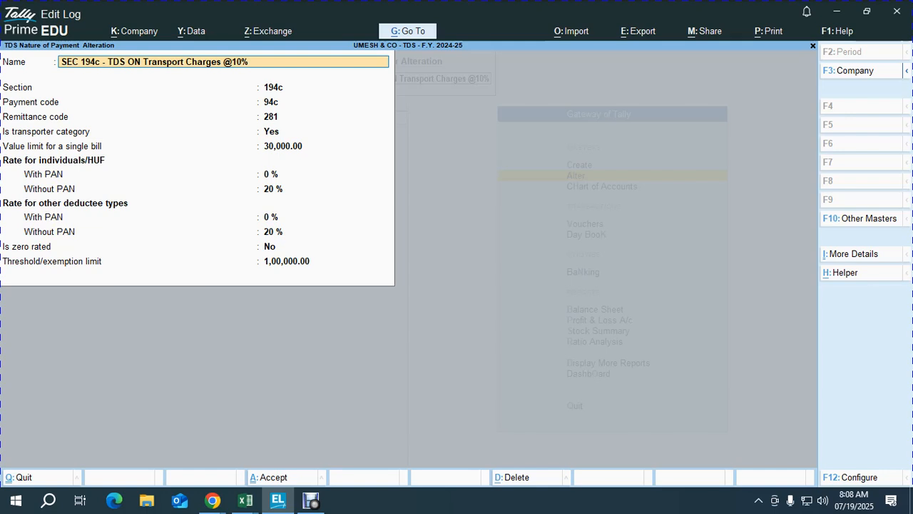
# Mark the transport charges nature of payment as zero rated.
pyautogui.press('Return')
pyautogui.press('Return')
pyautogui.press('Return')
pyautogui.press('Return')
pyautogui.press('Return')
pyautogui.press('Return')
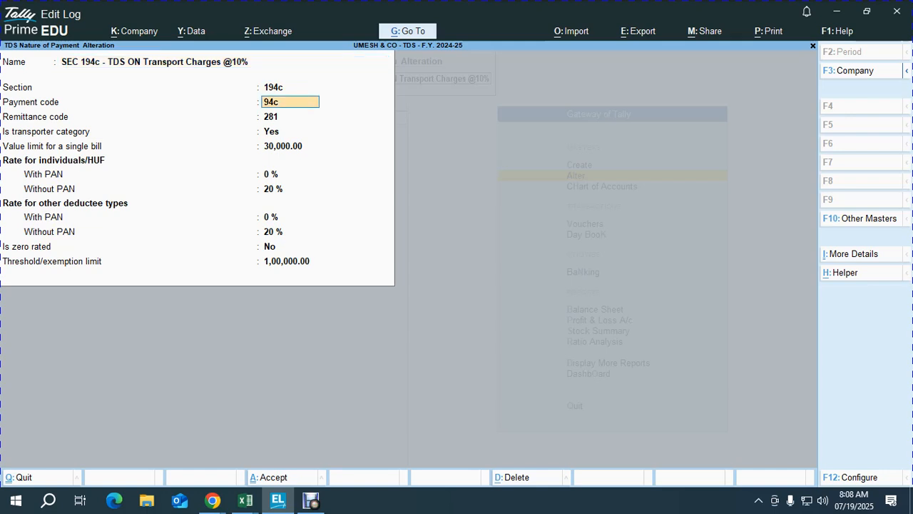
pyautogui.press('Return')
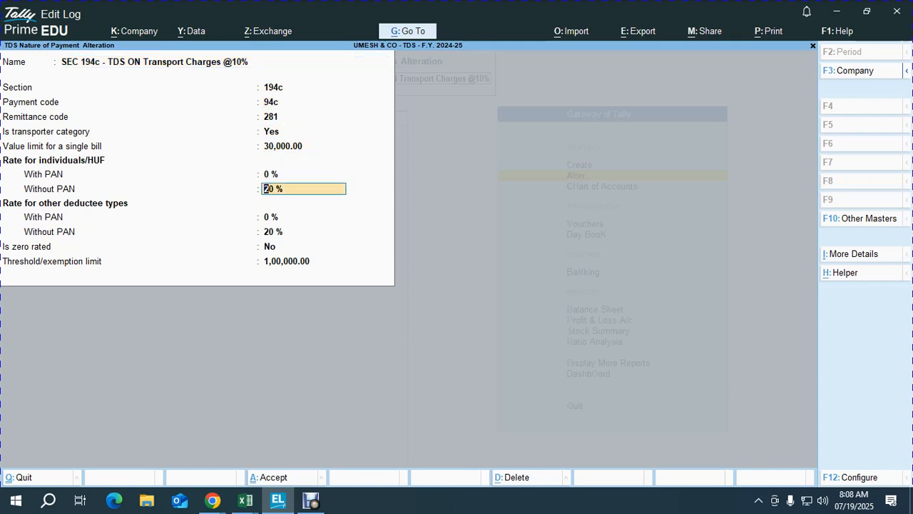
pyautogui.press('Return')
pyautogui.press('Return')
pyautogui.press('Return')
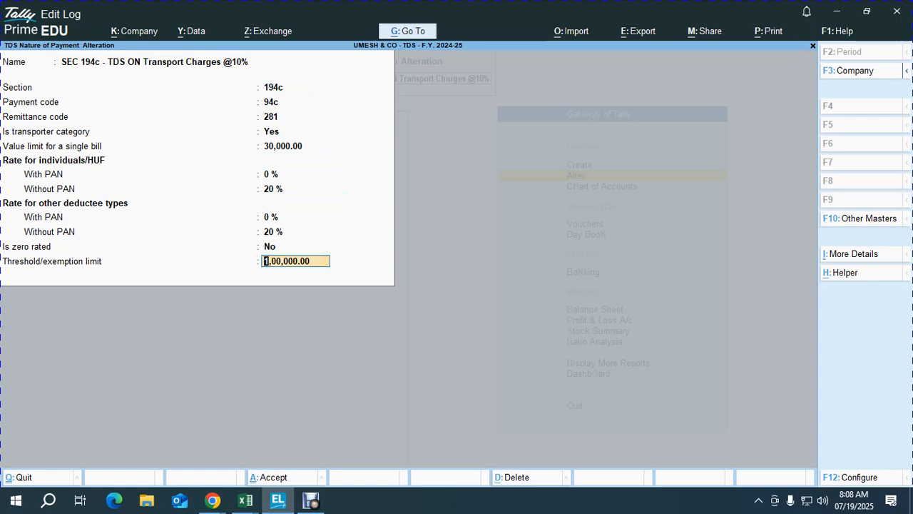
pyautogui.press('BackSpace')
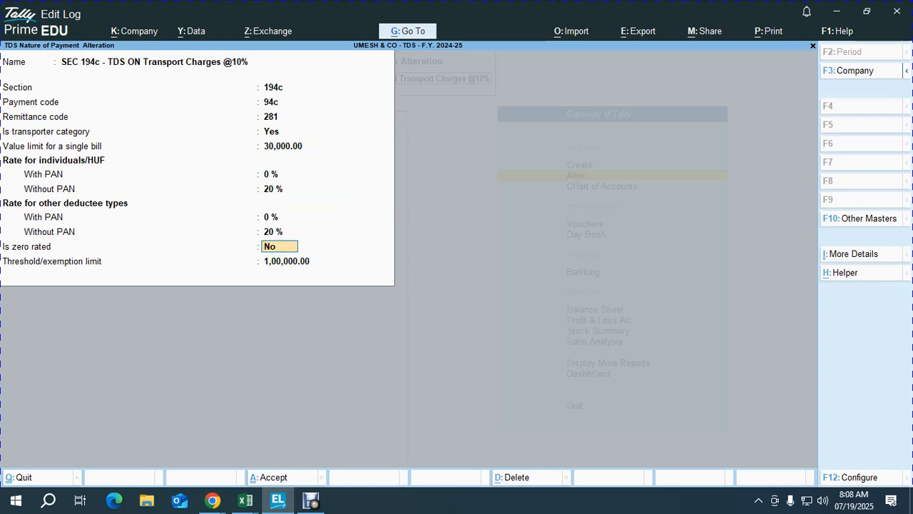
pyautogui.write('y')
pyautogui.press('Return')
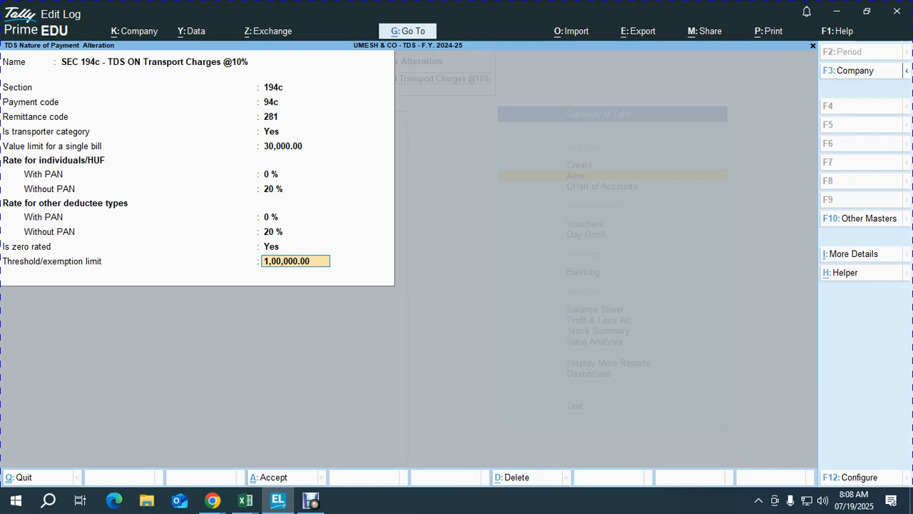
# Make the altered rate applicable from 1.4.24 and save the nature of payment.
pyautogui.press('Return')
pyautogui.press('BackSpace')
pyautogui.write('1.4.24')
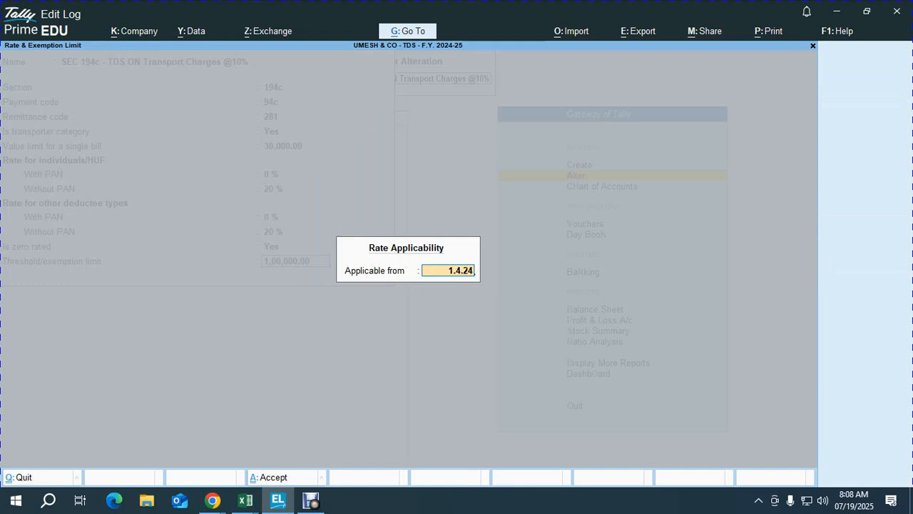
pyautogui.press('Return')
pyautogui.press('Return')
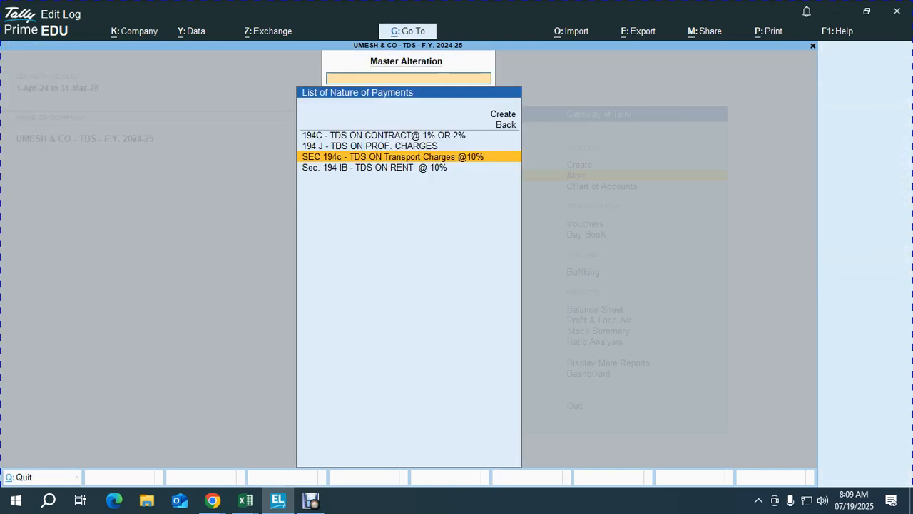
pyautogui.press('Return')
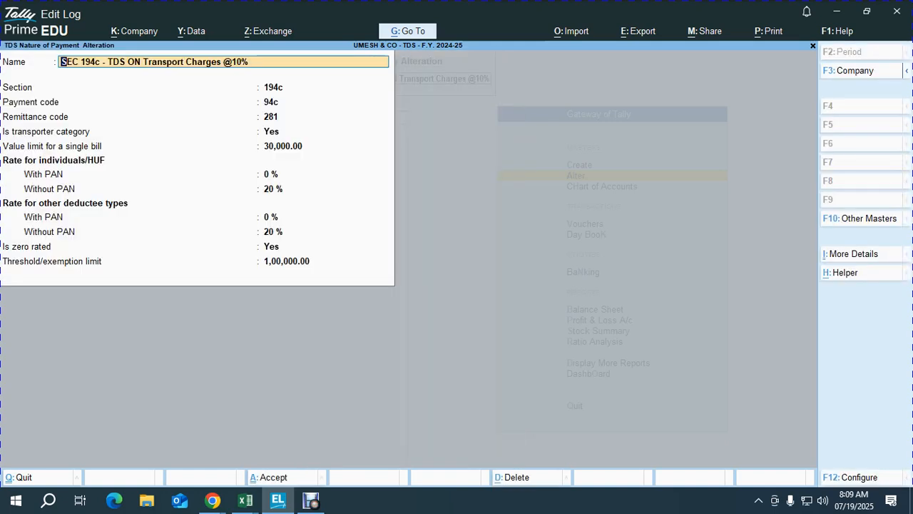
pyautogui.press('Return')
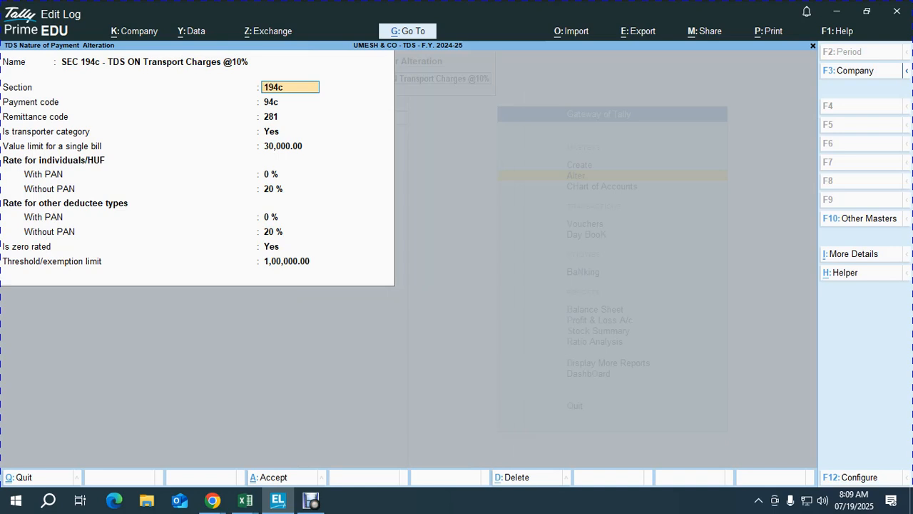
pyautogui.press('Return')
pyautogui.press('Return')
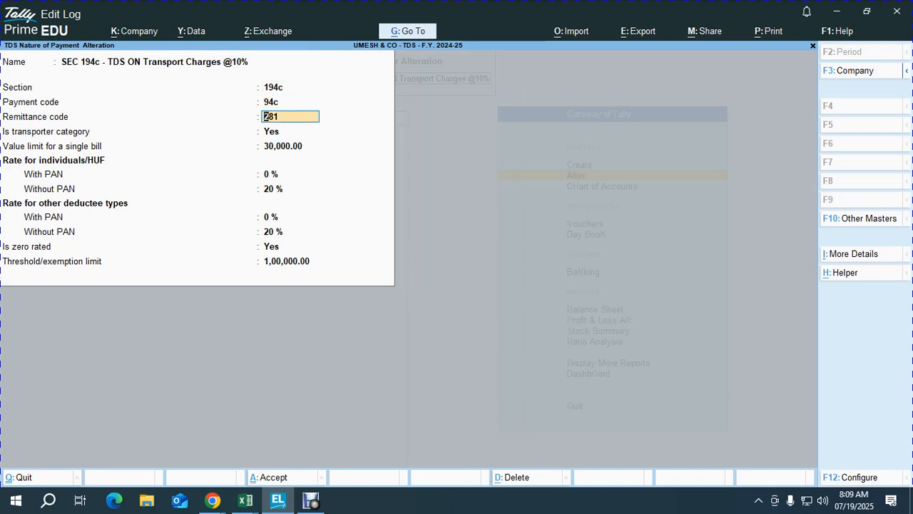
pyautogui.press('Return')
pyautogui.press('Return')
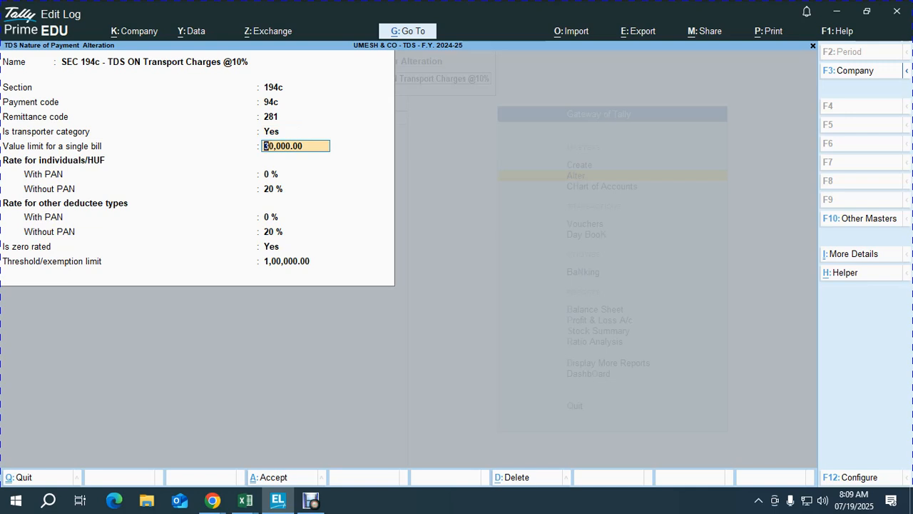
pyautogui.press('Return')
pyautogui.press('Return')
pyautogui.press('Return')
pyautogui.press('Return')
pyautogui.press('Return')
pyautogui.press('Return')
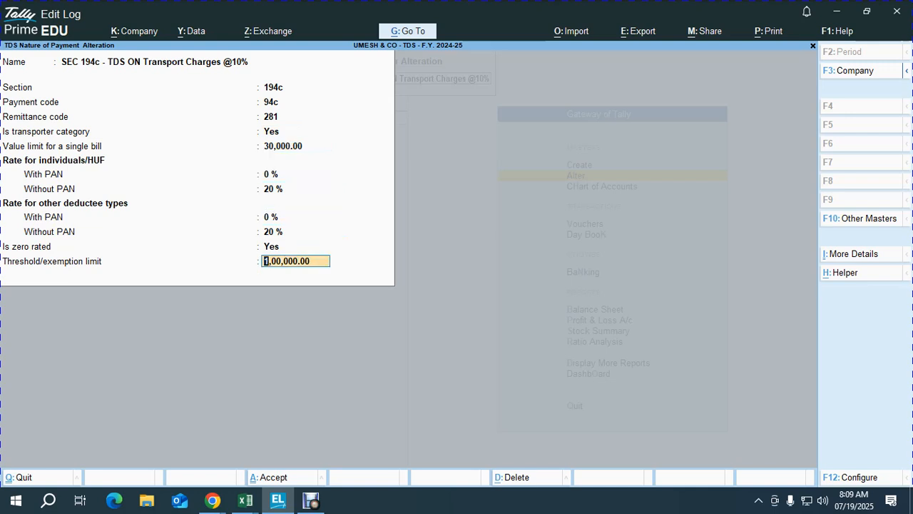
pyautogui.press('Return')
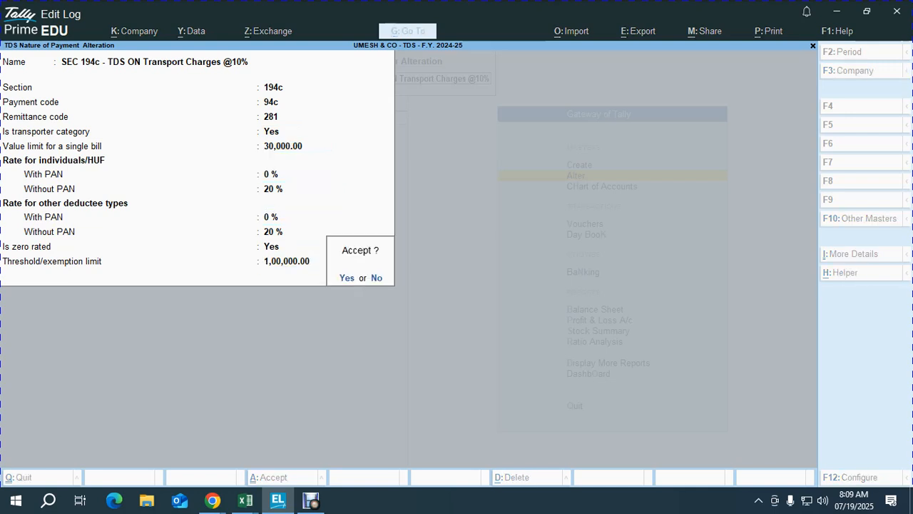
pyautogui.press('Return')
# Open the form for a new ledger and check the Exempt in lieu of PAN entry in the Excel sheet.
pyautogui.press('Escape')
pyautogui.press('Up')
pyautogui.press('Return')
pyautogui.press('Down')
pyautogui.press('Return')
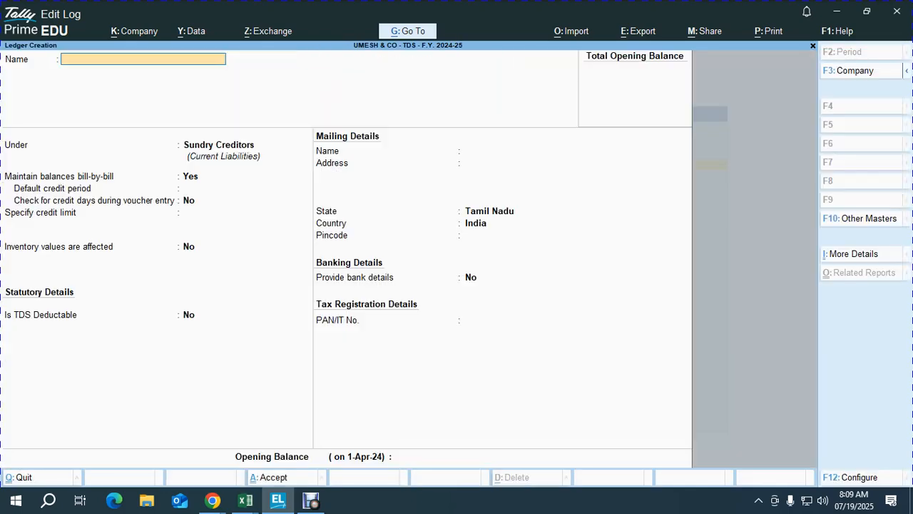
pyautogui.hotkey('alt', 'Tab')
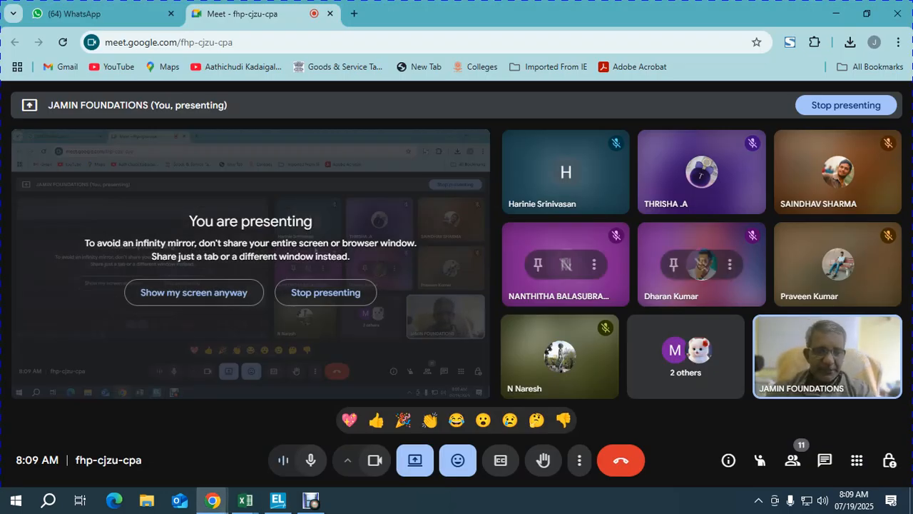
pyautogui.hotkey('alt', 'Tab')
pyautogui.hotkey('alt', 'Tab')
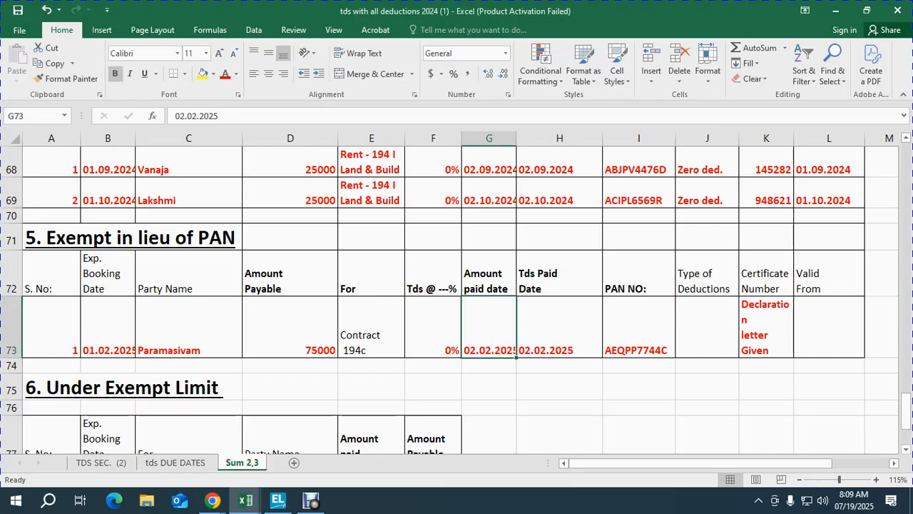
pyautogui.hotkey('alt', 'Tab')
pyautogui.hotkey('alt', 'Tab')
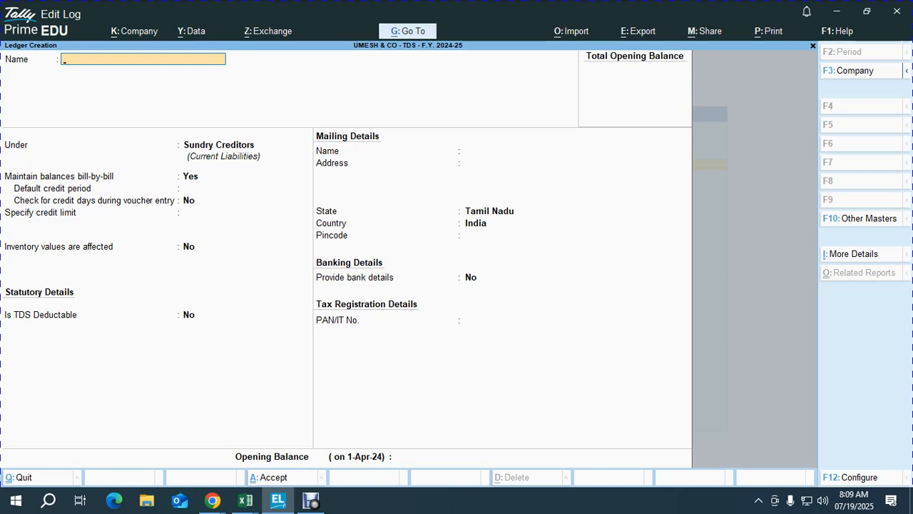
pyautogui.write('Tranpsort Charges')
pyautogui.press('Return')
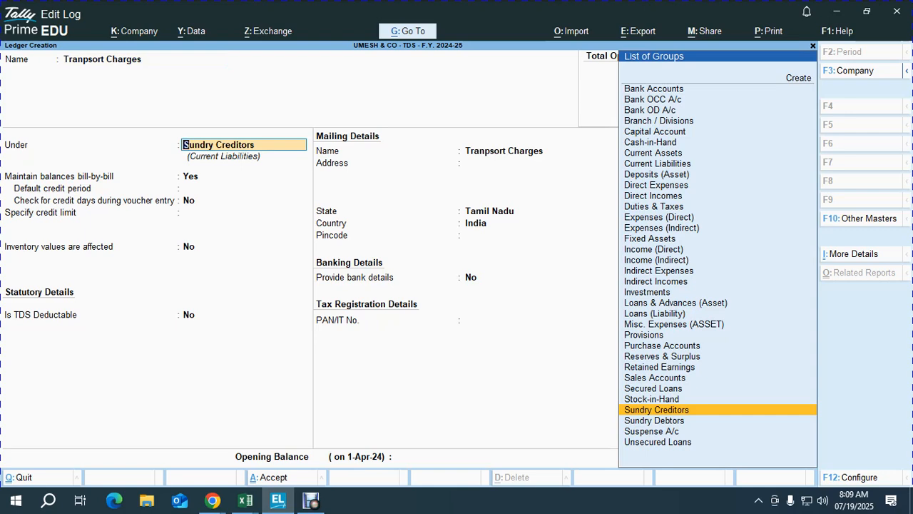
pyautogui.write('Dire')
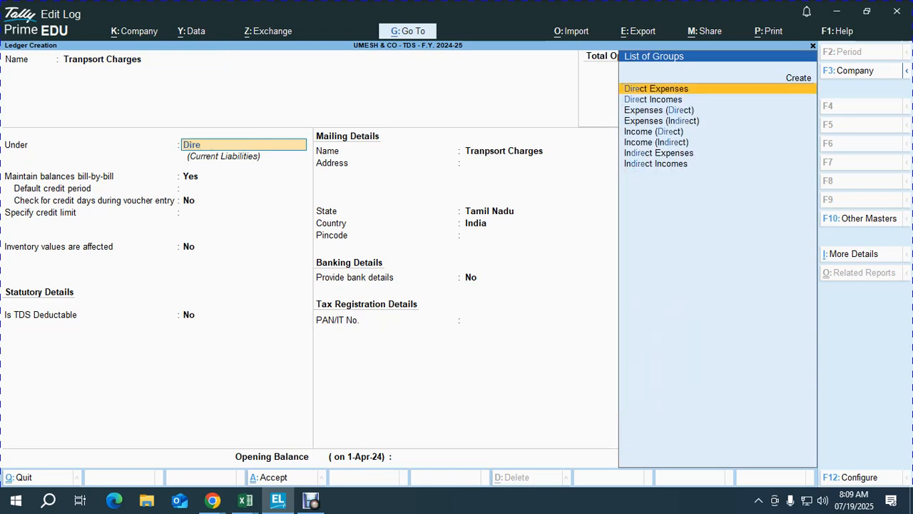
pyautogui.press('Return')
pyautogui.press('Return')
pyautogui.press('Return')
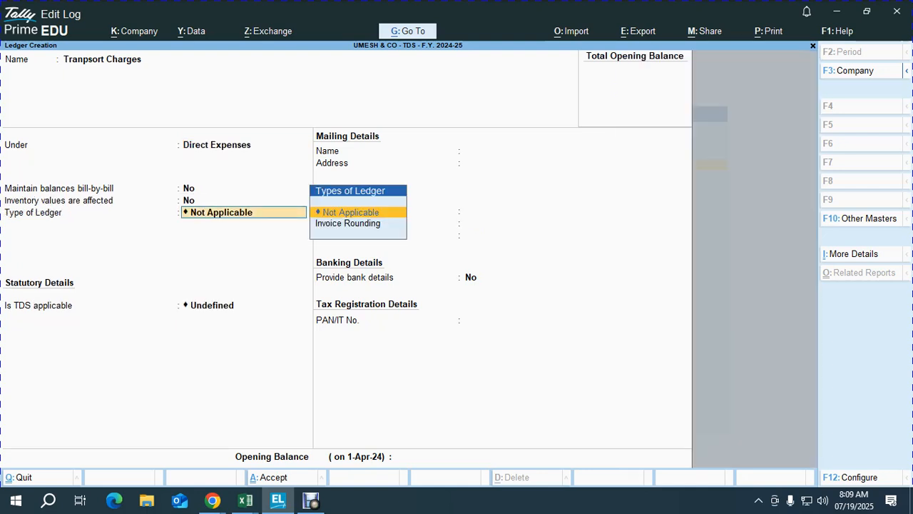
pyautogui.press('Return')
pyautogui.press('Up')
pyautogui.press('Up')
pyautogui.press('Return')
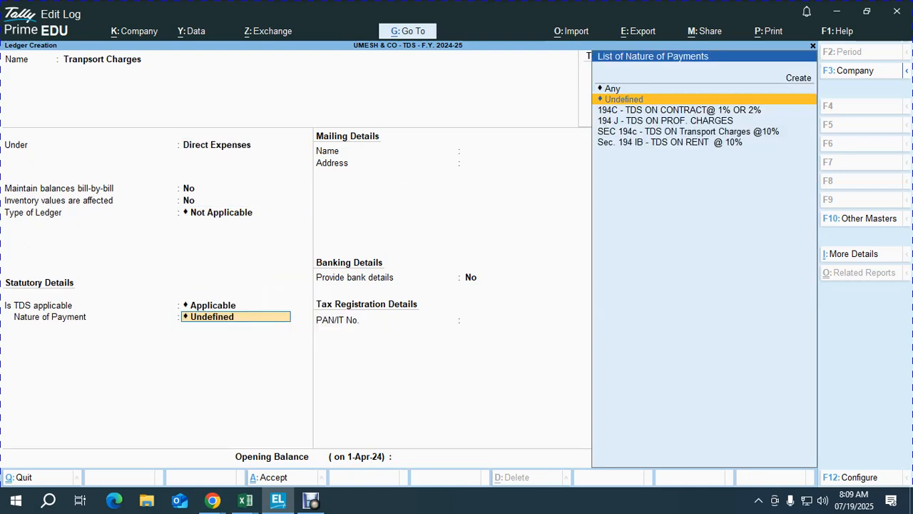
pyautogui.press('Down')
pyautogui.press('Down')
pyautogui.press('Down')
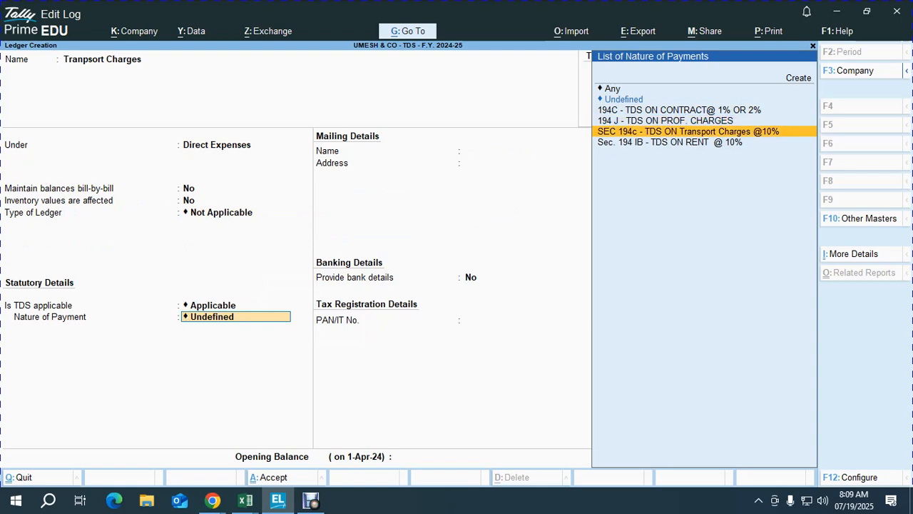
pyautogui.press('Return')
pyautogui.press('Up')
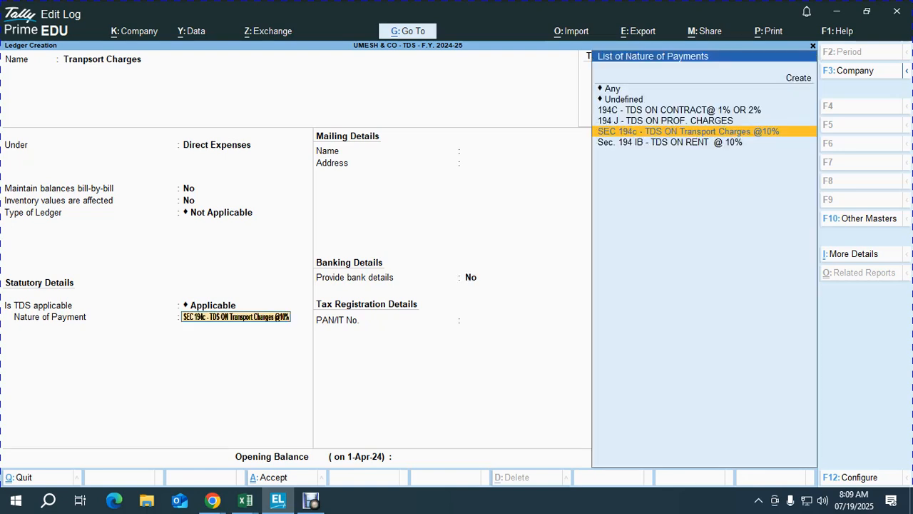
pyautogui.hotkey('ctrl', 'Return')
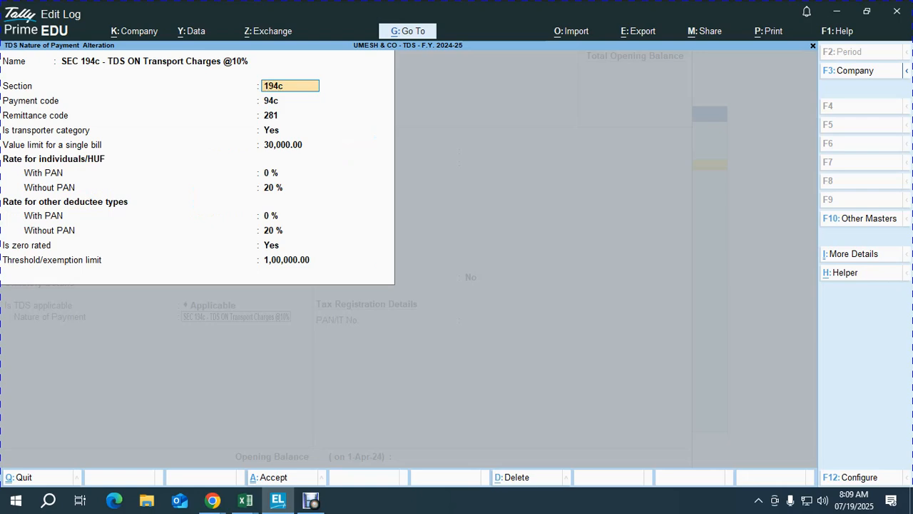
pyautogui.press('Escape')
pyautogui.press('Escape')
pyautogui.press('Return')
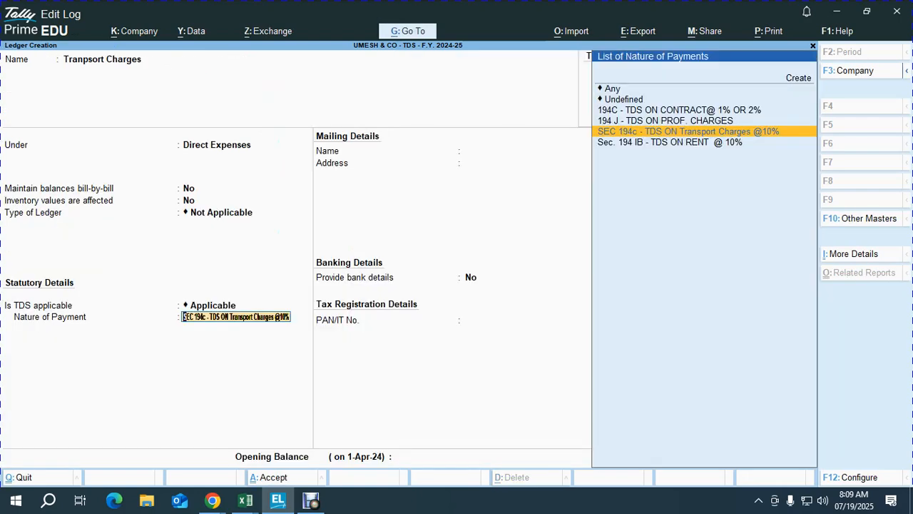
pyautogui.press('Escape')
pyautogui.press('Escape')
pyautogui.press('Escape')
pyautogui.press('Down')
pyautogui.press('Return')
pyautogui.press('Down')
pyautogui.press('Down')
pyautogui.press('Down')
pyautogui.press('Down')
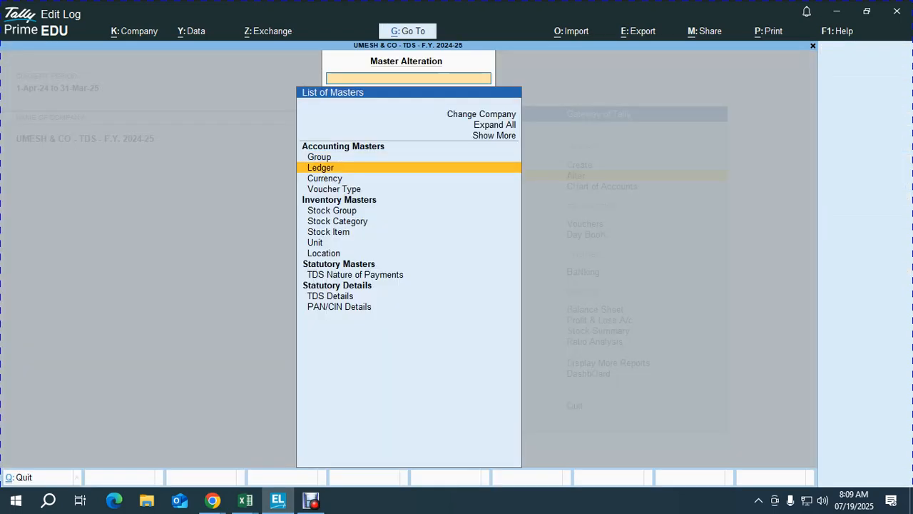
pyautogui.press('Down')
pyautogui.press('Down')
pyautogui.press('Down')
pyautogui.press('Down')
pyautogui.press('Down')
pyautogui.press('Down')
pyautogui.press('Down')
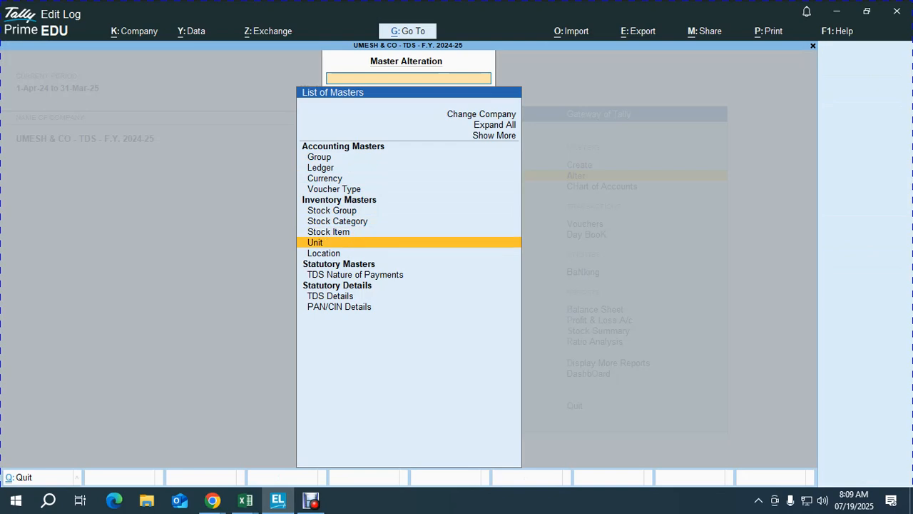
pyautogui.press('Return')
pyautogui.press('Down')
pyautogui.press('Down')
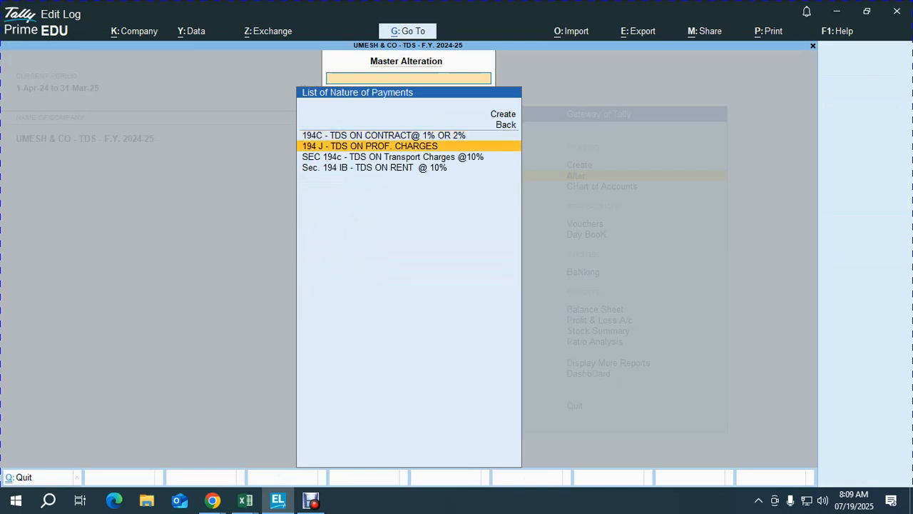
pyautogui.press('Return')
# Rename the nature of payment to SEC 194c - TDS ON Transport Charges @ 0% and save it.
pyautogui.press('BackSpace')
pyautogui.press('BackSpace')
pyautogui.press('BackSpace')
pyautogui.press('BackSpace')
pyautogui.press('BackSpace')
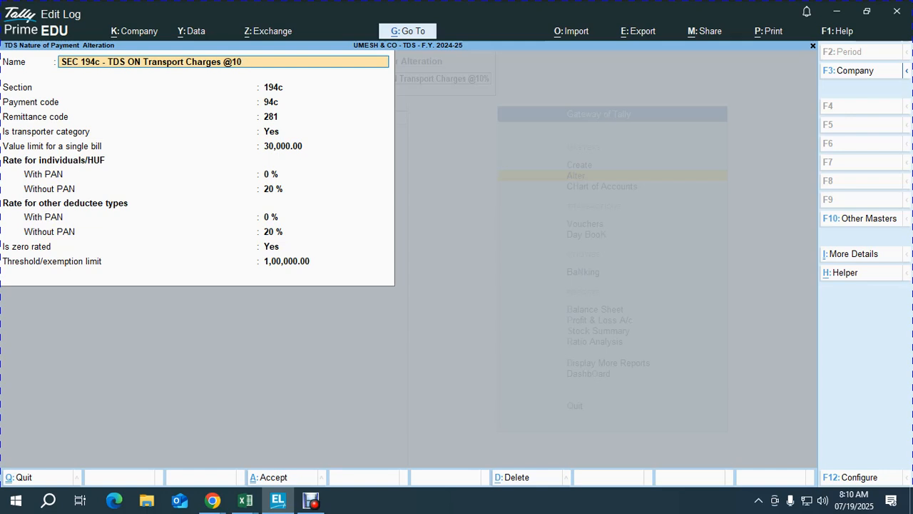
pyautogui.write('@ 0%')
pyautogui.press('Return')
pyautogui.press('Return')
pyautogui.press('Return')
pyautogui.press('Return')
pyautogui.press('Return')
pyautogui.press('Return')
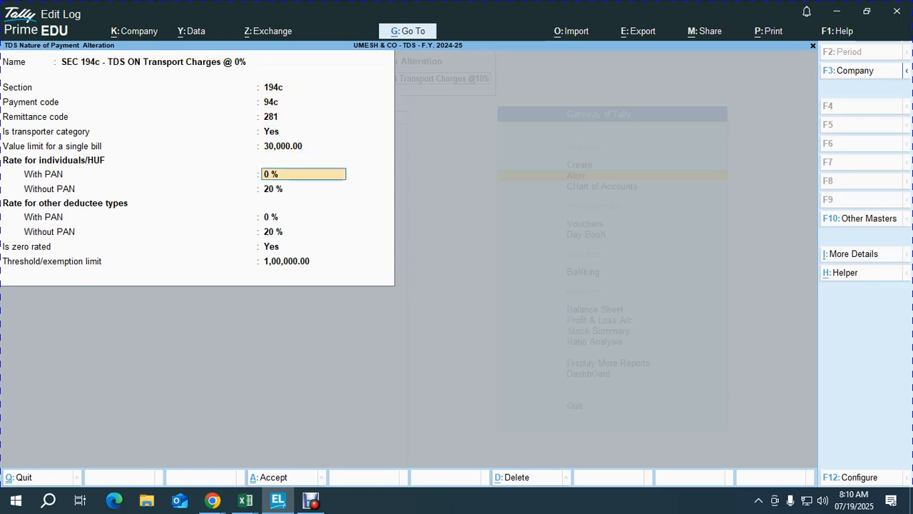
pyautogui.press('ctrl')
pyautogui.hotkey('ctrl', 'a')
# Return to the master creation list and open the form for a new ledger.
pyautogui.press('Escape')
pyautogui.press('Escape')
pyautogui.press('Up')
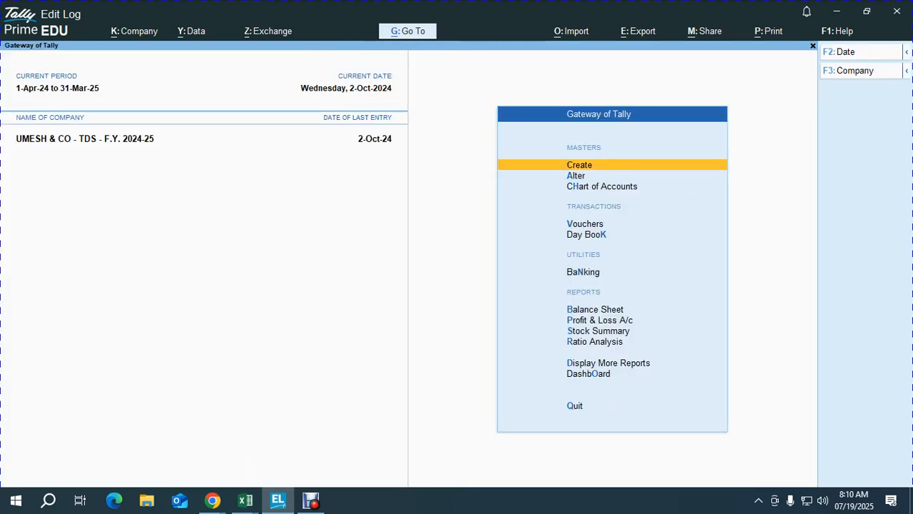
pyautogui.press('Return')
pyautogui.press('Down')
pyautogui.press('Down')
pyautogui.press('Up')
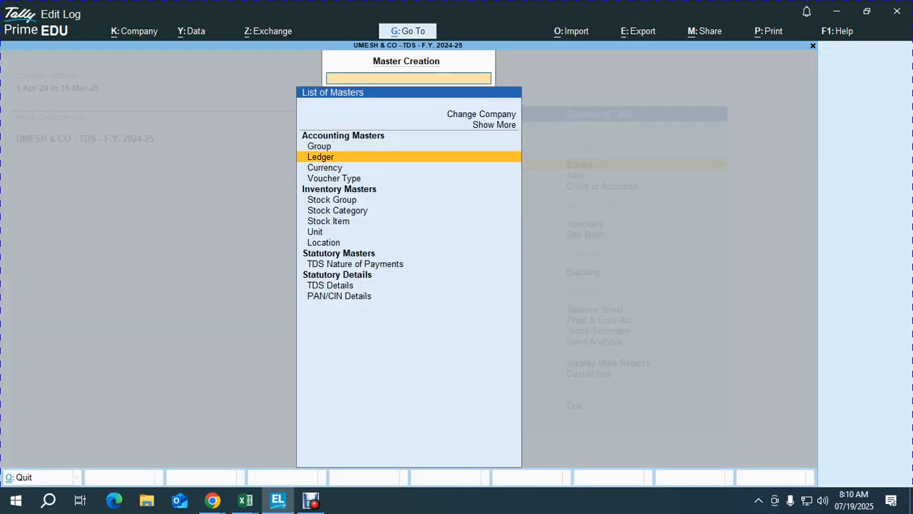
pyautogui.press('Return')
pyautogui.write('Tds')
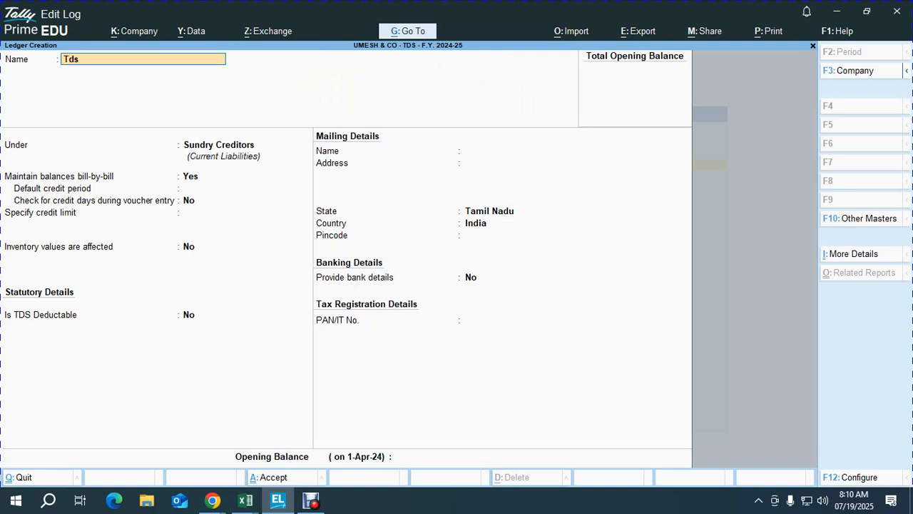
pyautogui.press('BackSpace')
pyautogui.press('BackSpace')
pyautogui.press('BackSpace')
pyautogui.write('DS O  TRANS')
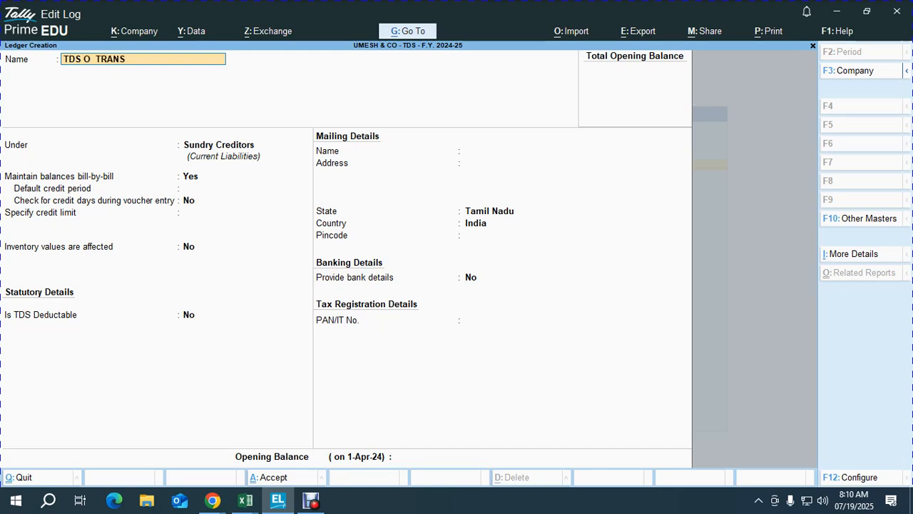
pyautogui.write('PORT CHAR')
pyautogui.press('Escape')
# Name the new ledger TRANSPORT CHARGES and group it under Direct Expenses.
pyautogui.write('TRANSPORT CHARGTE')
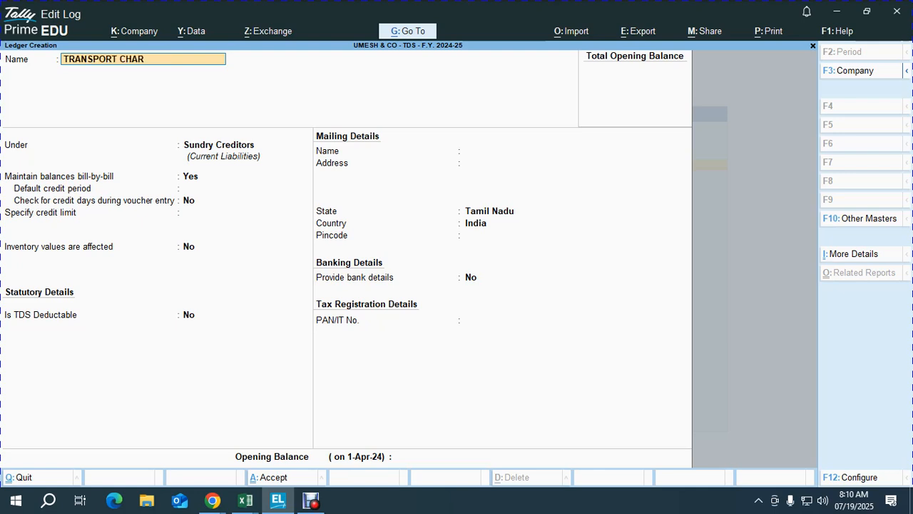
pyautogui.press('BackSpace')
pyautogui.press('BackSpace')
pyautogui.write('ES')
pyautogui.press('Return')
pyautogui.write('DIRE')
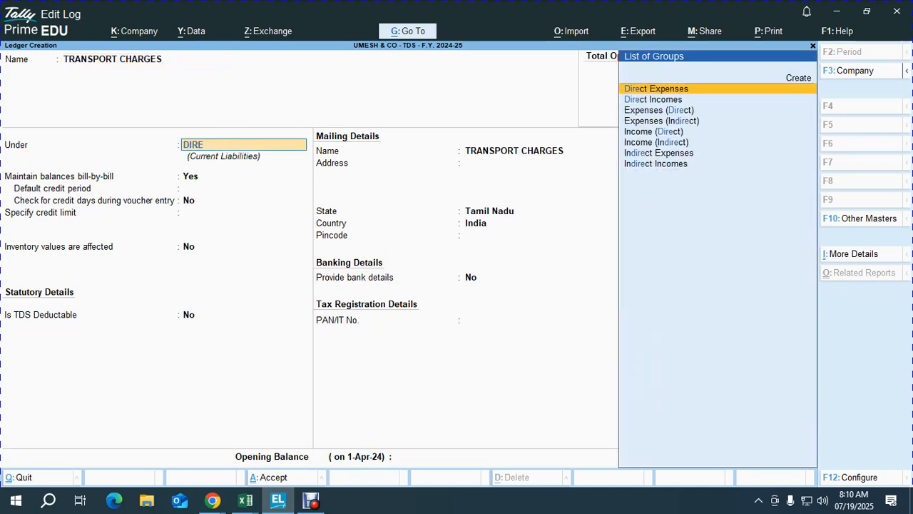
pyautogui.press('Up')
pyautogui.press('Down')
pyautogui.press('Return')
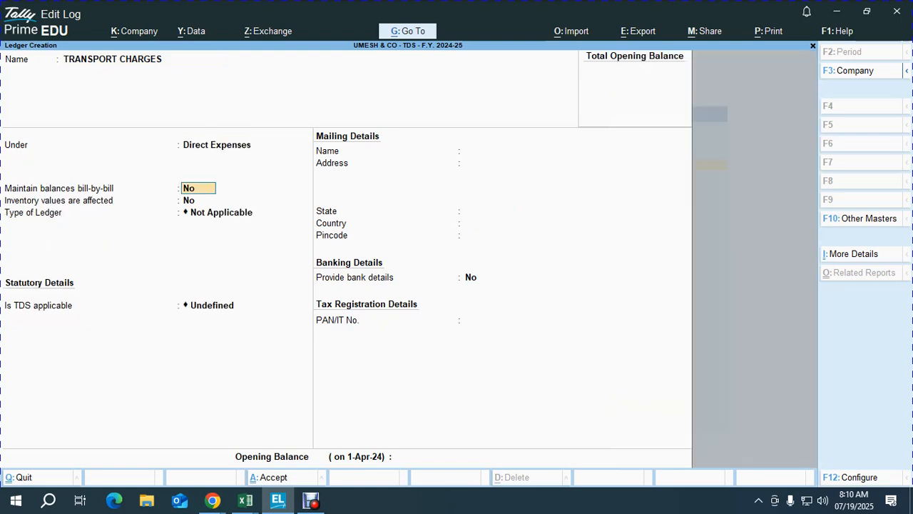
# Leave the balance, inventory and ledger type options at their defaults and mark TDS as applicable to the TRANSPORT CHARGES ledger.
pyautogui.press('Return')
pyautogui.press('Return')
pyautogui.press('Return')
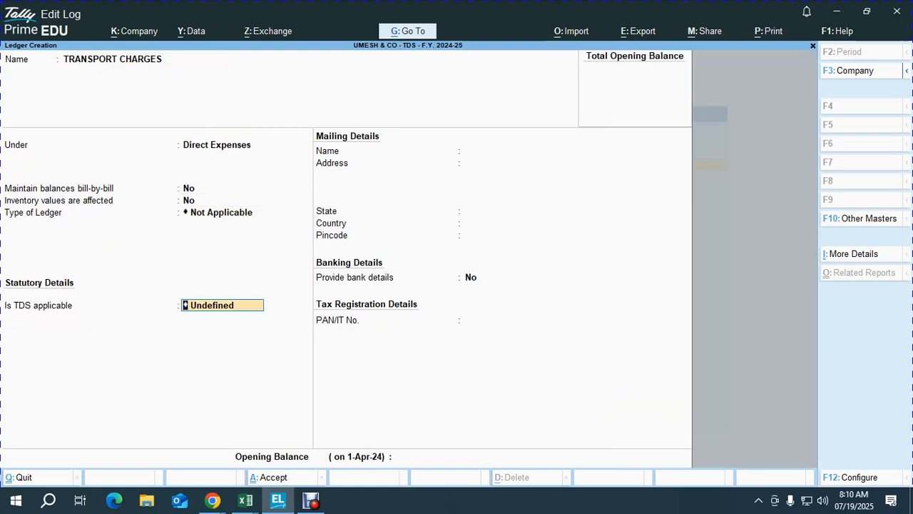
pyautogui.press('Up')
pyautogui.press('Up')
pyautogui.press('Return')
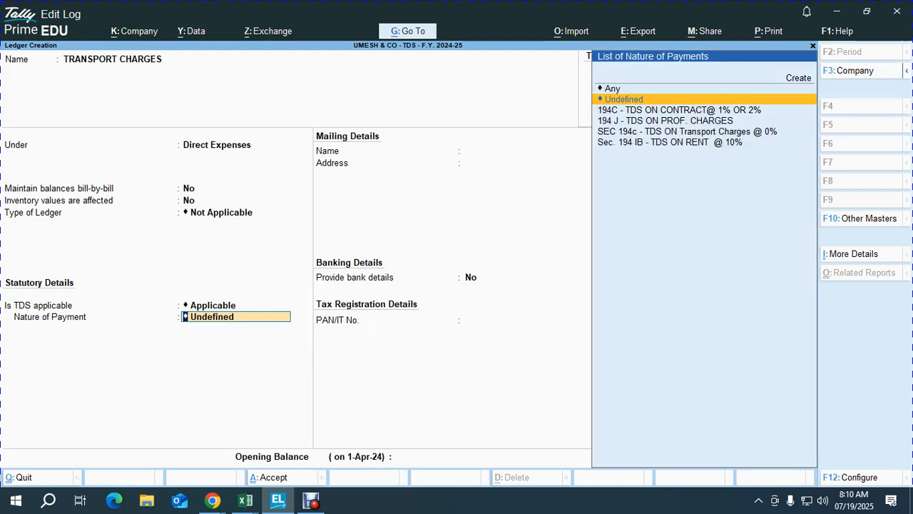
# Assign the nature of payment SEC 194c - TDS ON Transport Charges @ 0% to the TRANSPORT CHARGES ledger and save it.
pyautogui.press('Down')
pyautogui.press('Down')
pyautogui.press('Down')
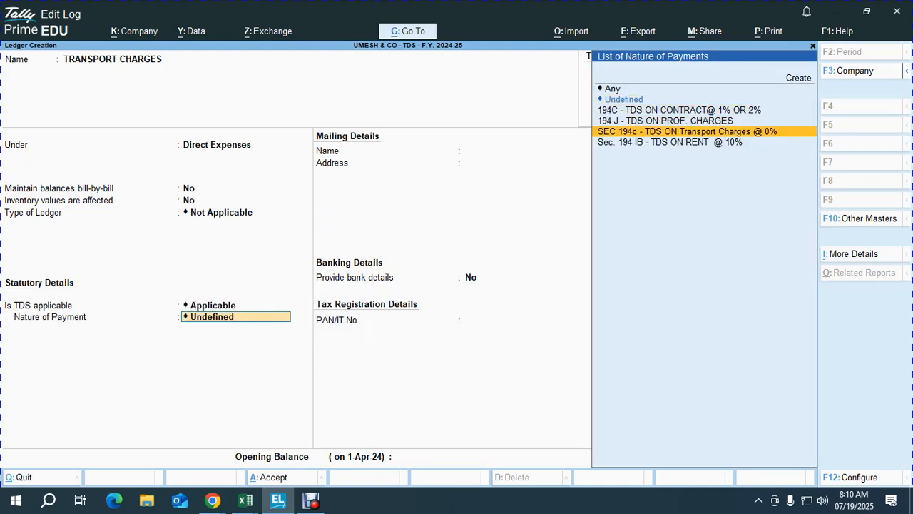
pyautogui.press('Return')
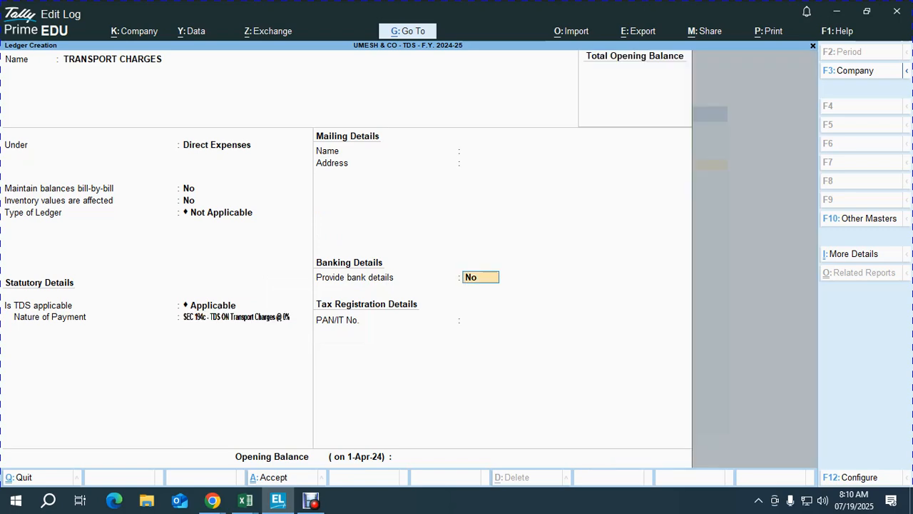
pyautogui.press('Return')
pyautogui.press('Return')
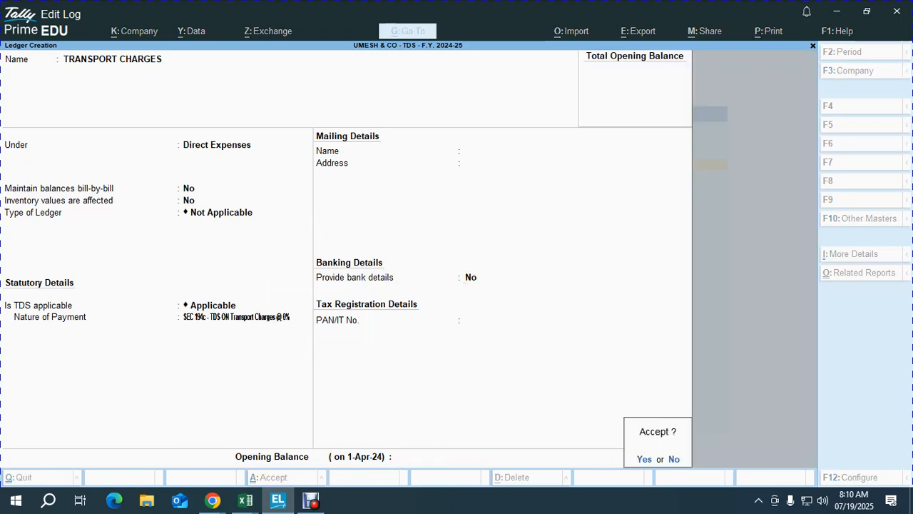
pyautogui.press('Return')
# Switch to the Excel workbook and copy the party's PAN from the Exempt in lieu of PAN table.
pyautogui.hotkey('alt', 'Tab')
pyautogui.press('Right')
pyautogui.press('Right')
pyautogui.press('Right')
pyautogui.press('Left')
pyautogui.hotkey('ctrl', 'c')
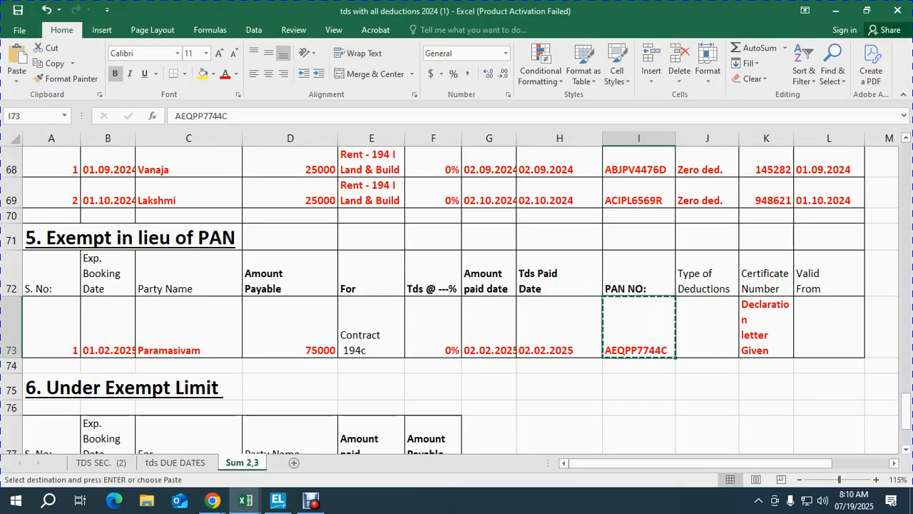
# Return to TallyPrime, enter the party's name for the new ledger and group it under Sundry Creditors.
pyautogui.hotkey('alt', 'Tab')
pyautogui.write('PA')
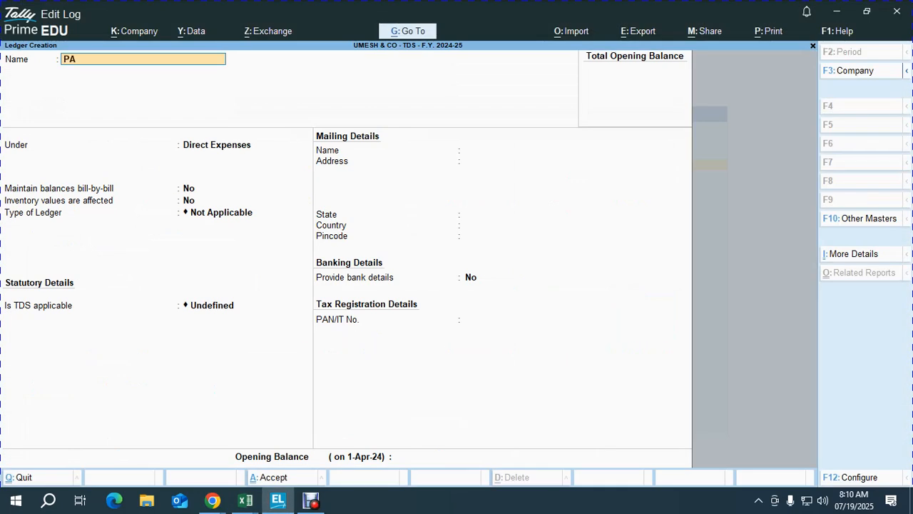
pyautogui.write('RAMASIVAM')
pyautogui.press('Return')
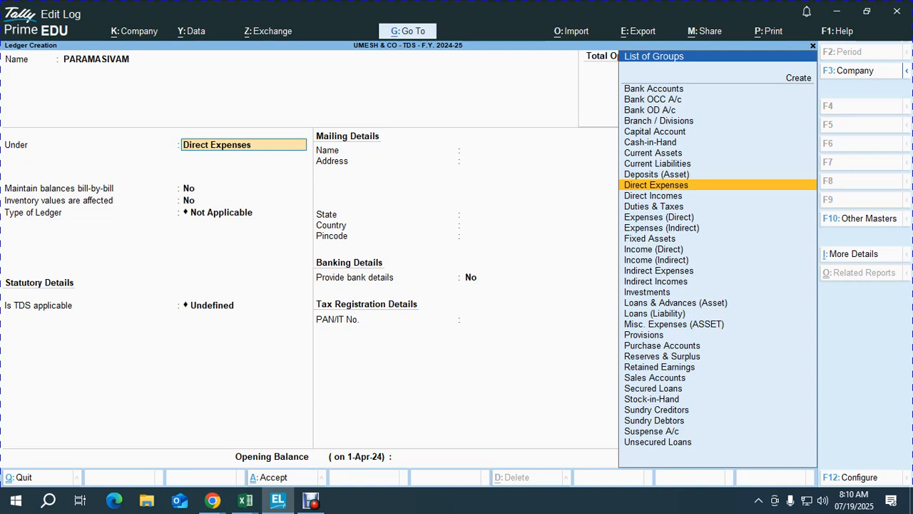
pyautogui.write('SUND')
pyautogui.press('Down')
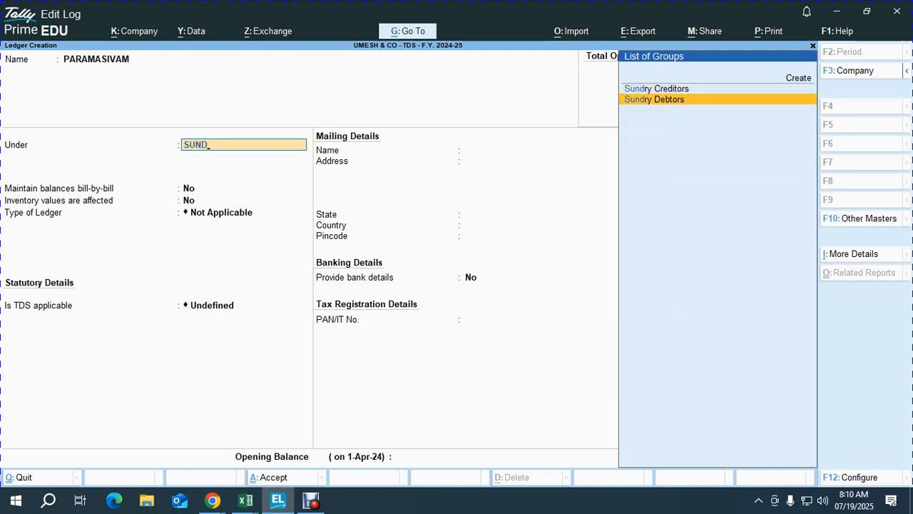
pyautogui.press('Up')
pyautogui.press('Return')
# Keep bill-by-bill balances on for the party ledger and set its default credit period to 30 days.
pyautogui.press('Return')
pyautogui.write('30')
pyautogui.press('Return')
pyautogui.press('Return')
pyautogui.press('Return')
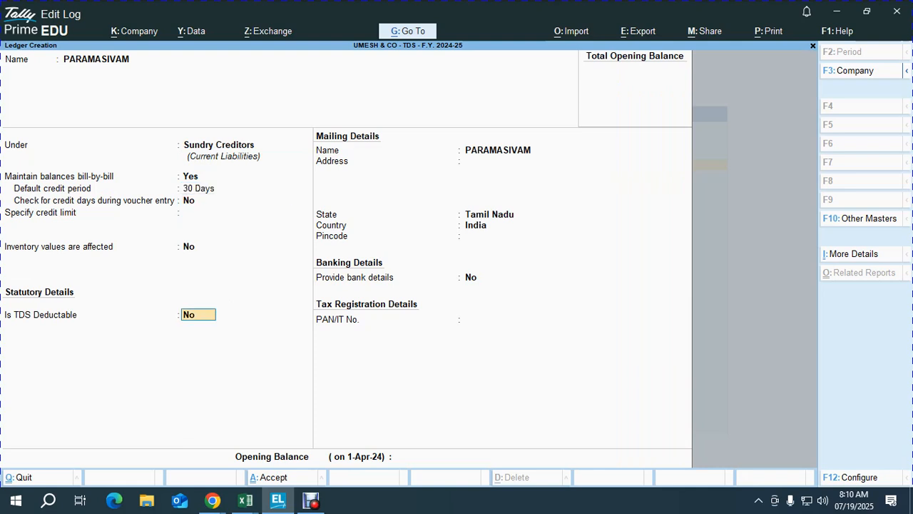
# Mark the party ledger as TDS deductable with the deductee type Individual - Resident.
pyautogui.press('Return')
pyautogui.press('BackSpace')
pyautogui.write('Y')
pyautogui.press('Return')
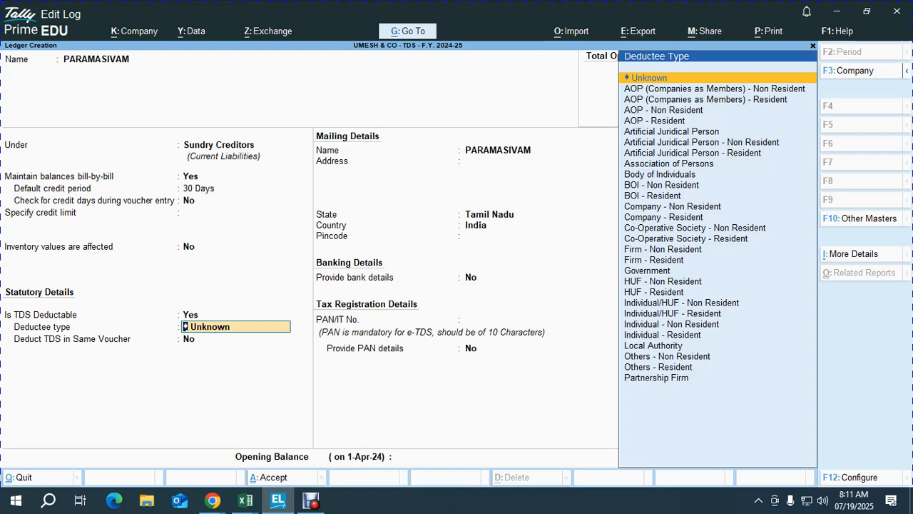
pyautogui.write('IND')
pyautogui.press('Down')
pyautogui.press('Down')
pyautogui.press('Down')
pyautogui.press('Down')
pyautogui.press('Return')
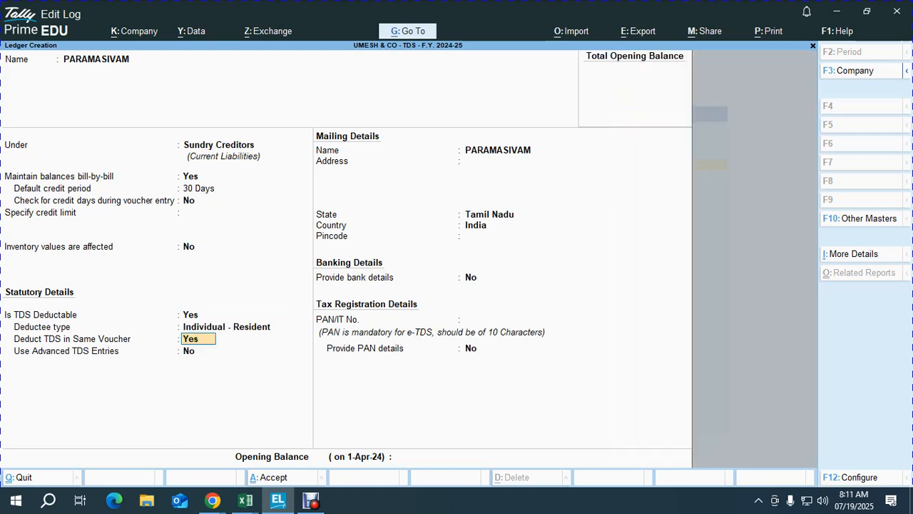
# Enable deducting TDS in the same voucher for SEC 194c - TDS ON Transport Charges @ 0%.
pyautogui.press('Return')
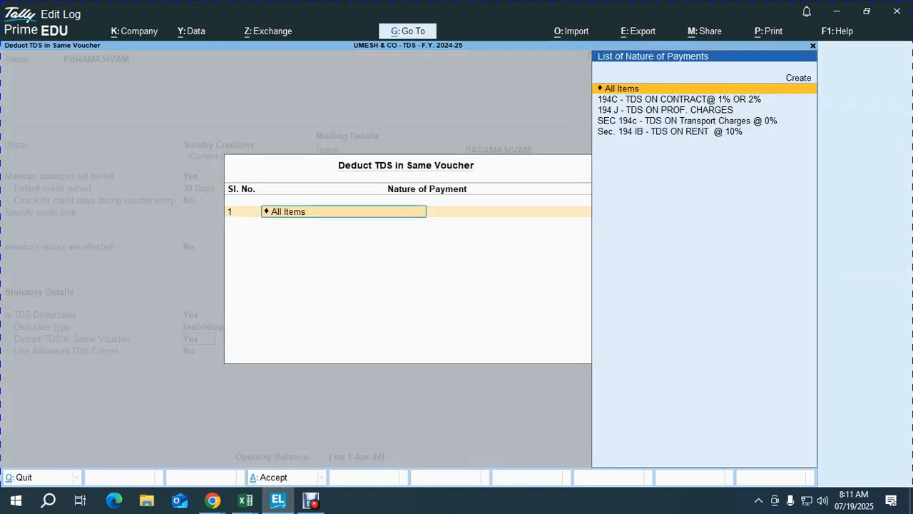
pyautogui.press('Down')
pyautogui.press('Down')
pyautogui.press('Down')
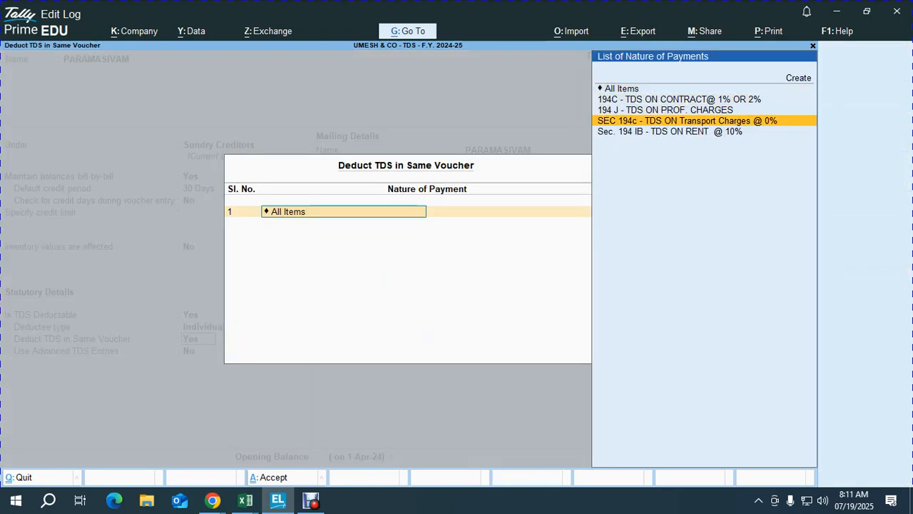
pyautogui.press('Return')
pyautogui.press('Return')
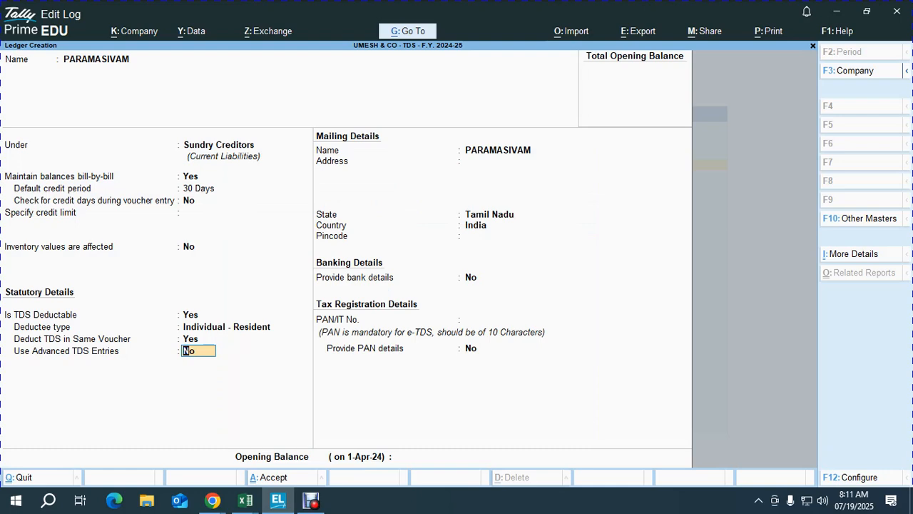
pyautogui.hotkey('alt', 'Tab')
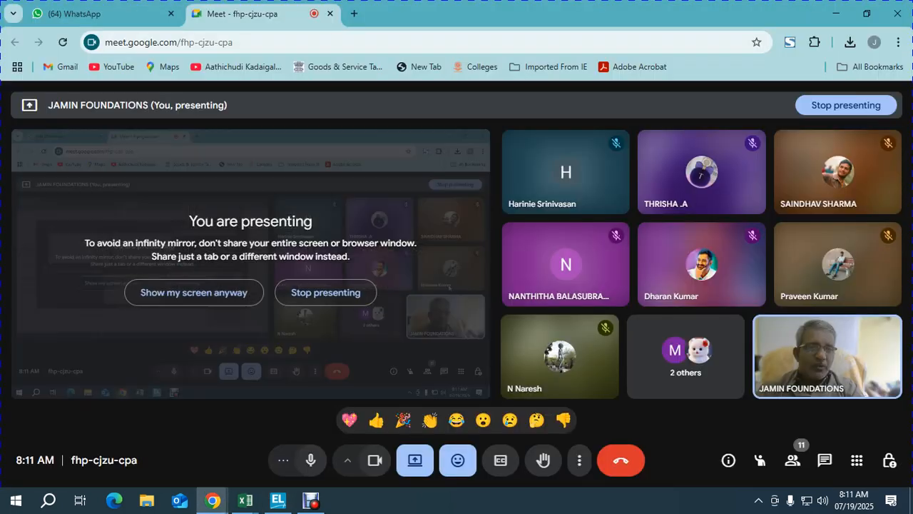
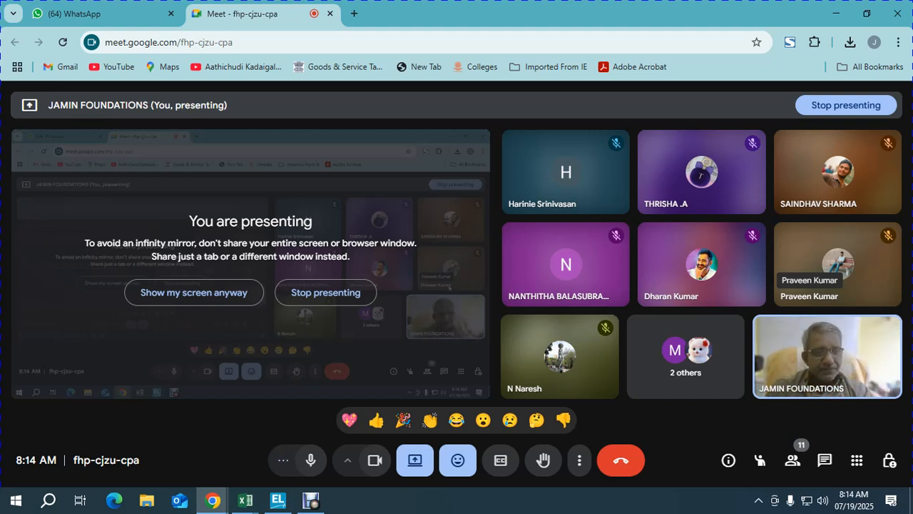
pyautogui.hotkey('alt', 'Tab')
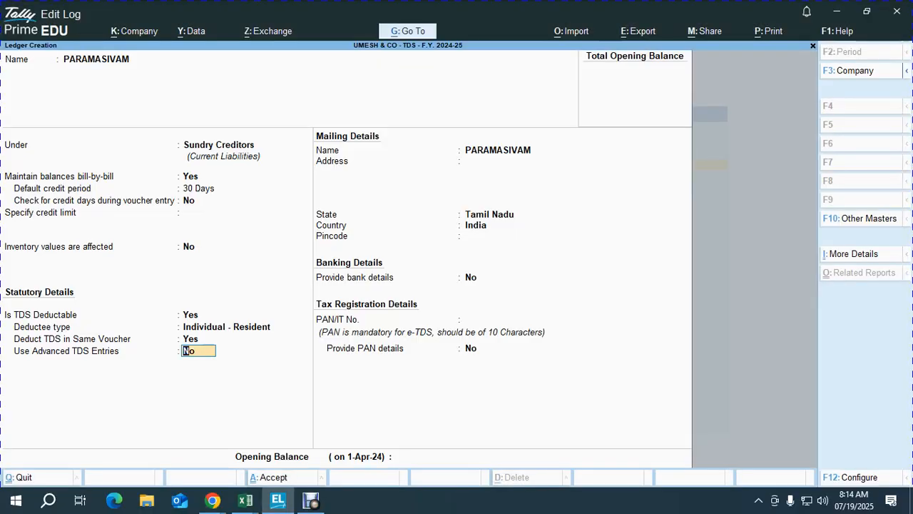
# Leave advanced TDS entries off and keep the party ledger's default mailing and banking details.
pyautogui.press('Return')
pyautogui.press('Return')
pyautogui.press('Return')
pyautogui.press('Return')
pyautogui.press('Return')
pyautogui.press('Return')
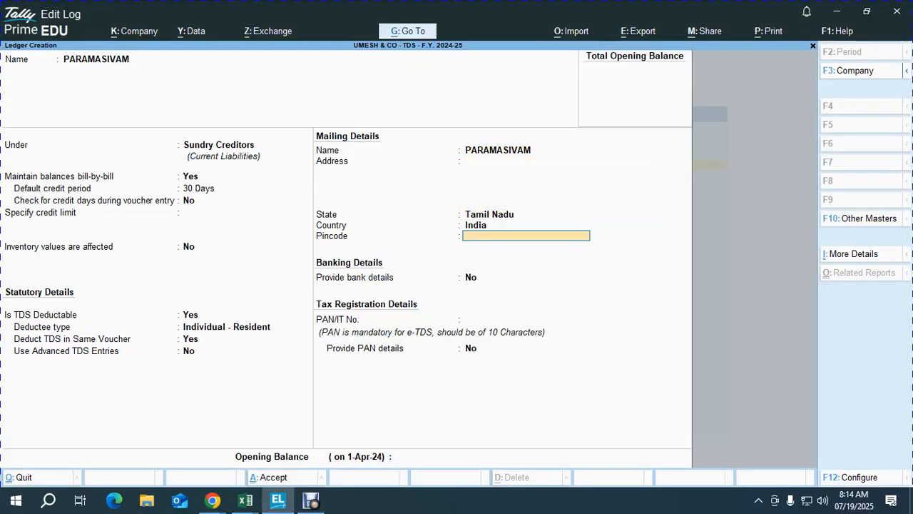
pyautogui.press('Return')
# Paste the copied PAN into the party ledger's tax registration details and save the ledger.
pyautogui.hotkey('alt', 'Tab')
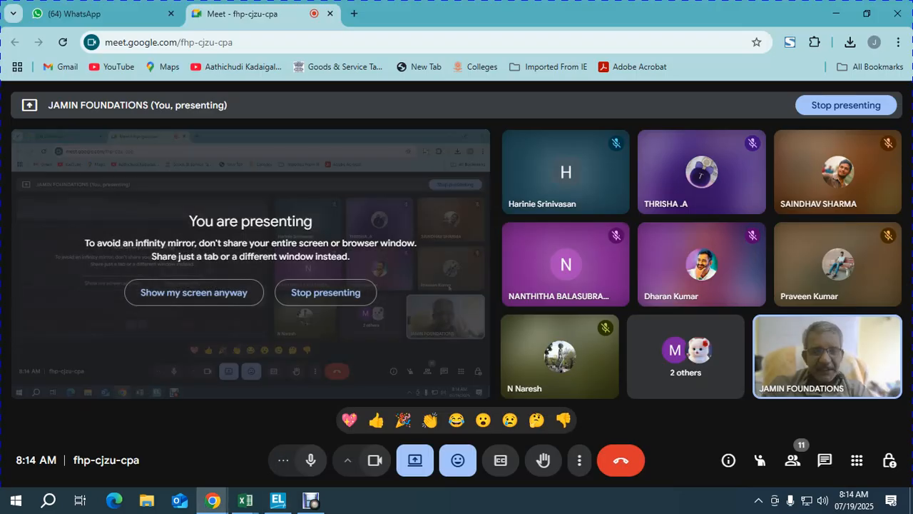
pyautogui.hotkey('alt', 'Tab')
pyautogui.press('Tab')
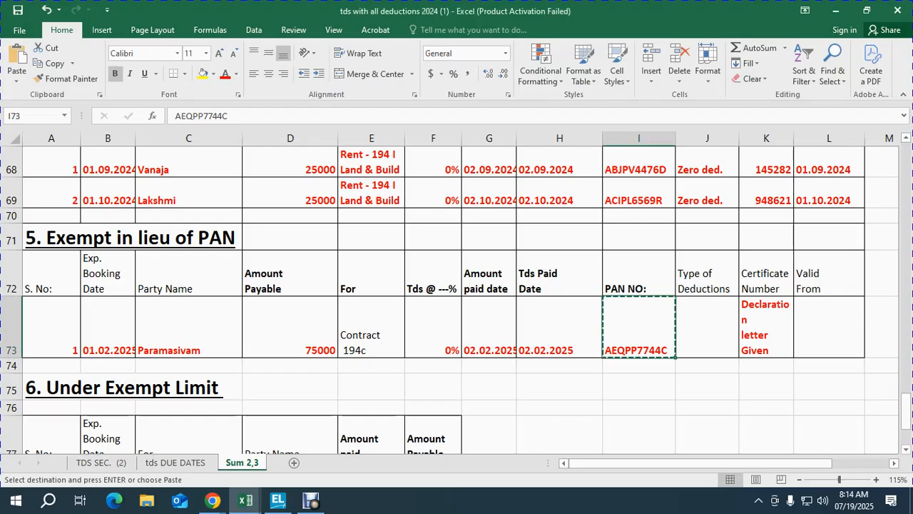
pyautogui.hotkey('alt', 'Tab')
pyautogui.press('Tab')
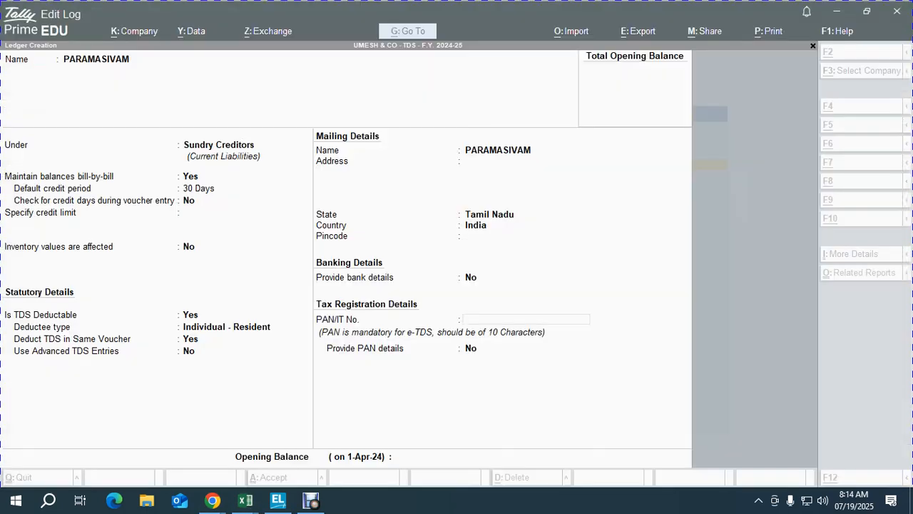
pyautogui.hotkey('ctrl', 'alt', 'v')
pyautogui.press('Return')
pyautogui.press('Return')
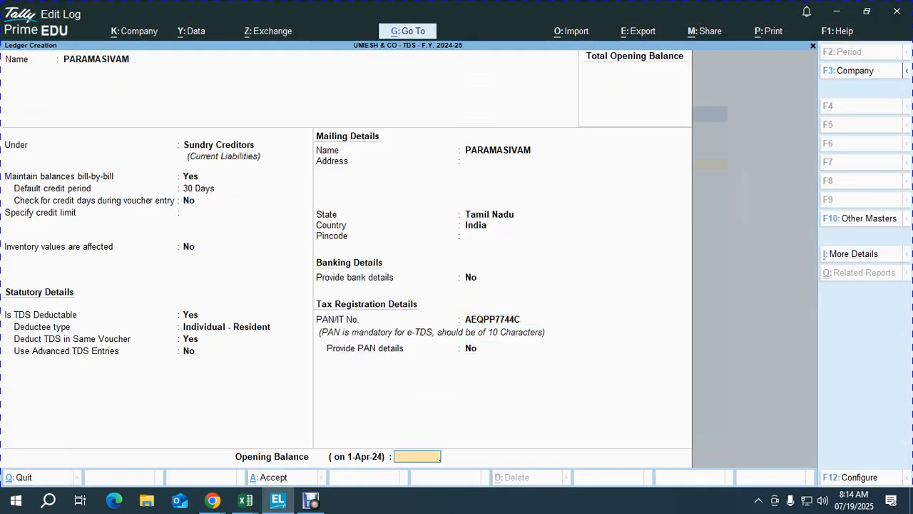
pyautogui.press('Return')
pyautogui.press('Return')
# Name the new ledger TDS ON TRANSPORT CHARGES and group it under Duties & Taxes.
pyautogui.write('TDS ON TR')
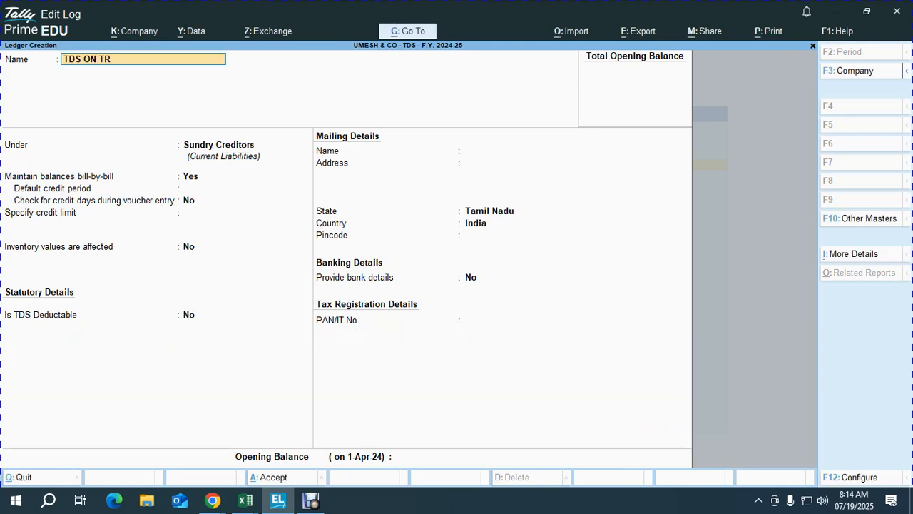
pyautogui.write('ANSPORT CHARGES')
pyautogui.press('Return')
pyautogui.write('DUT')
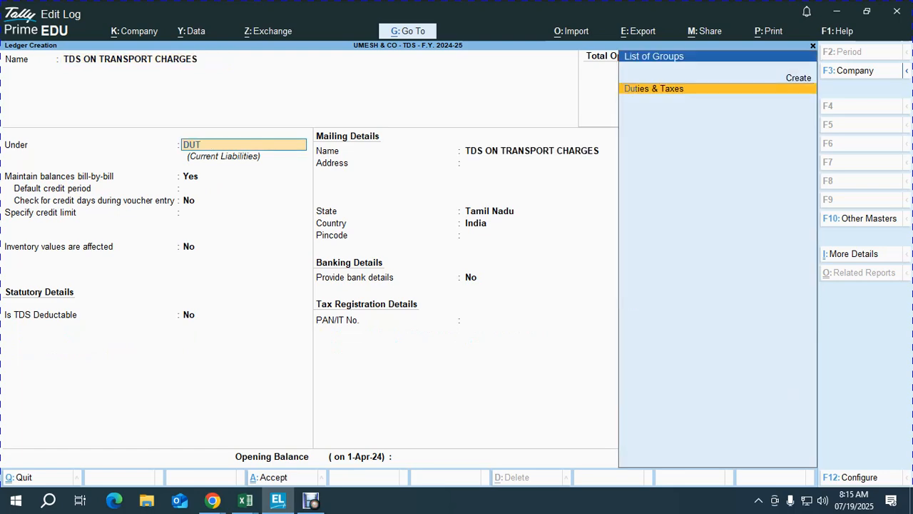
pyautogui.press('Return')
# Set the duty type to TDS with nature of payment SEC 194c - TDS ON Transport Charges @ 0% and save the ledger.
pyautogui.press('Down')
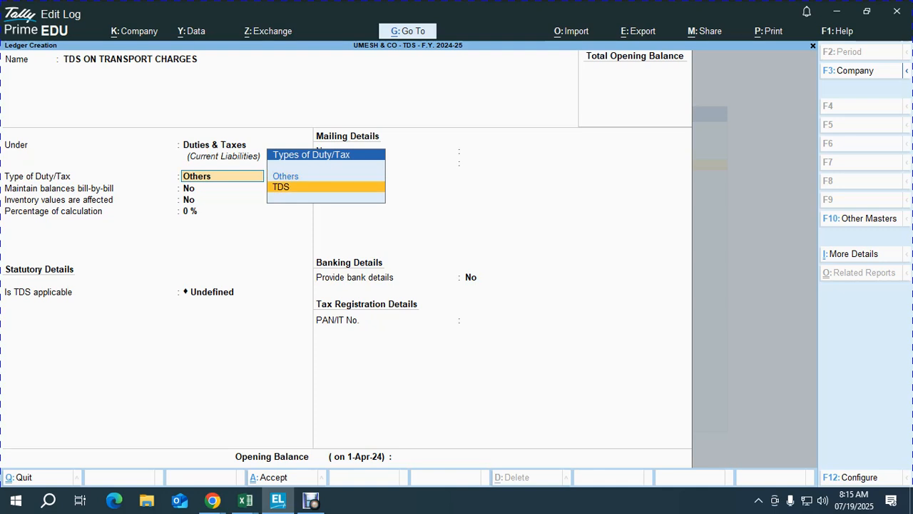
pyautogui.press('Return')
pyautogui.press('Down')
pyautogui.press('Down')
pyautogui.press('Down')
pyautogui.press('Return')
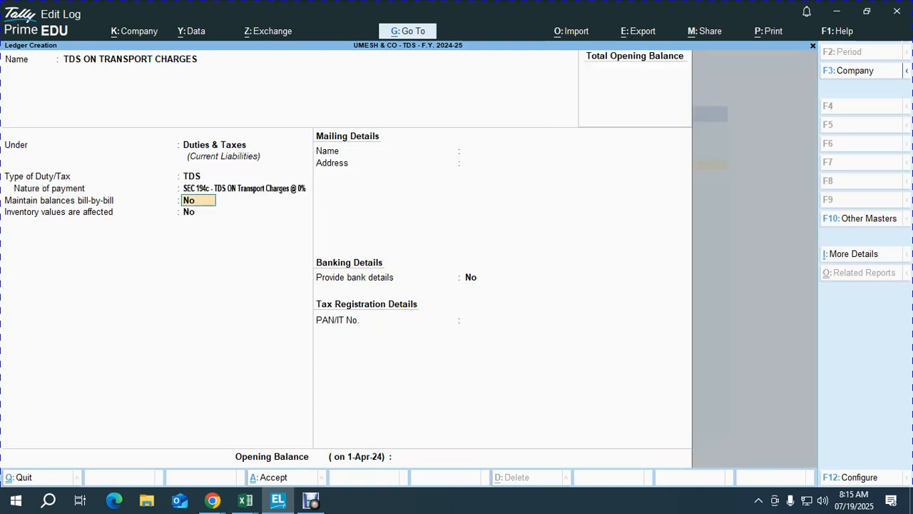
pyautogui.hotkey('ctrl', 'a')
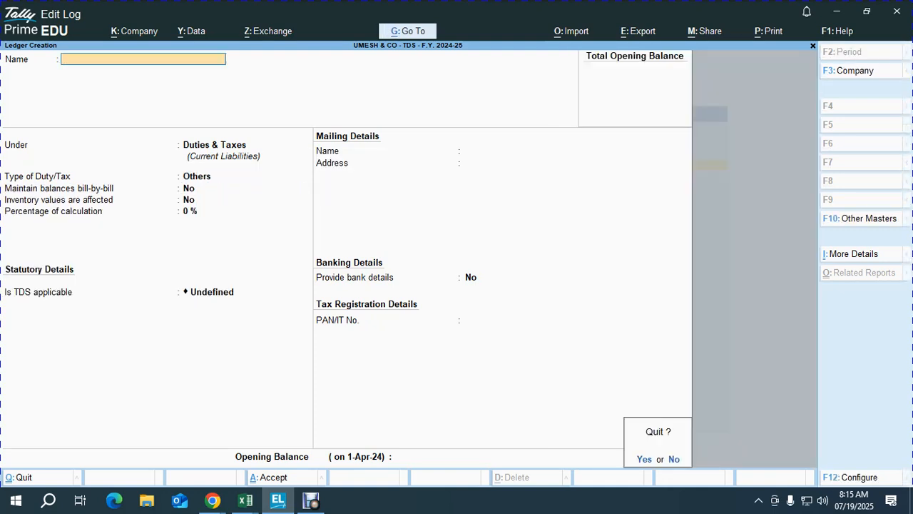
# Leave ledger creation and open a new Journal voucher.
pyautogui.press('Escape')
pyautogui.press('Escape')
pyautogui.press('v')
pyautogui.press('F5')
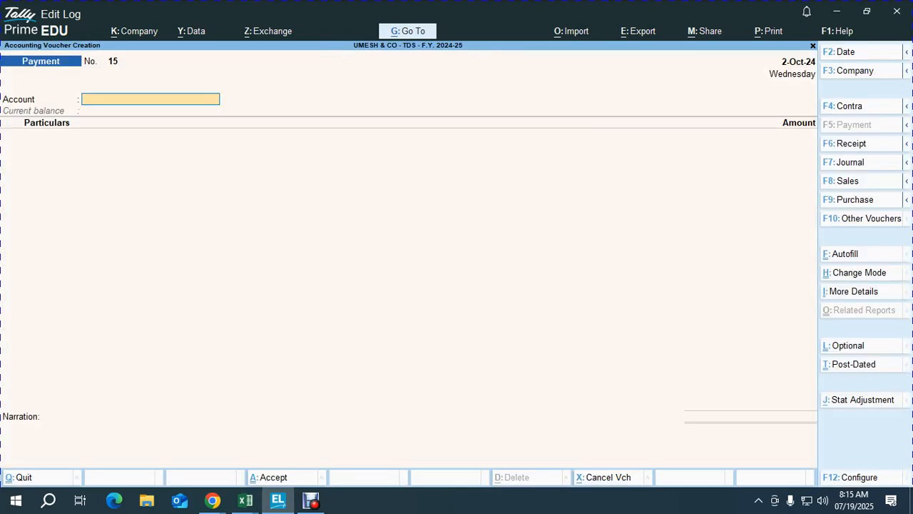
pyautogui.press('F7')
# Check the expense booking date in the Excel Exempt in lieu of PAN table and set the TallyPrime journal's date to 1.2.25.
pyautogui.hotkey('alt', 'Tab')
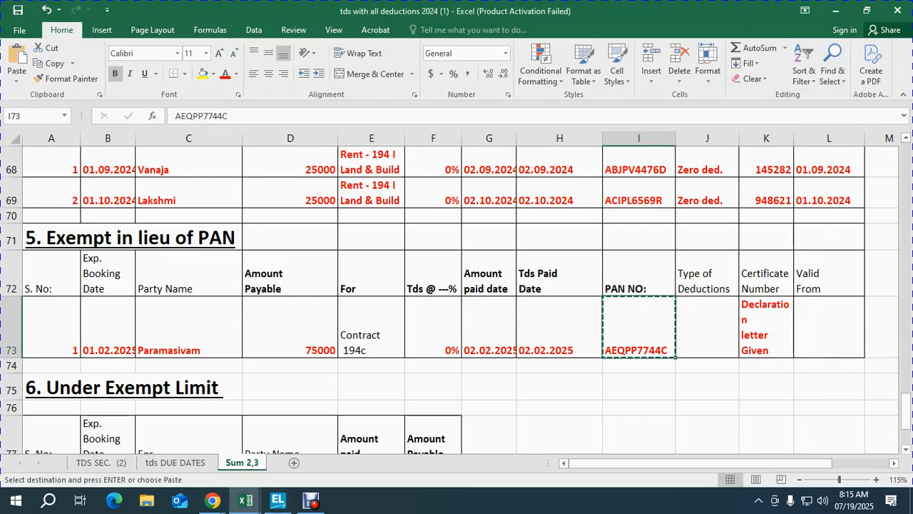
pyautogui.hotkey('shift', 'space')
pyautogui.hotkey('alt', 'Tab')
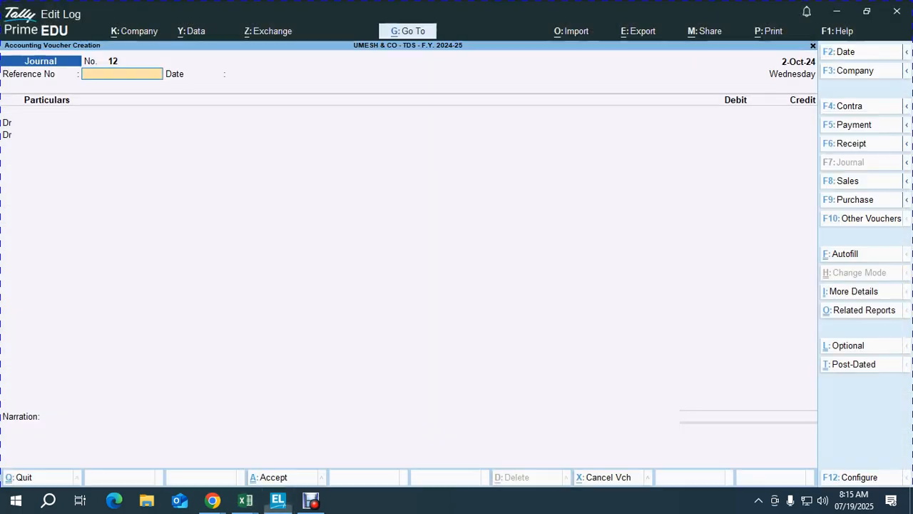
pyautogui.press('F2')
pyautogui.write('1.2.25')
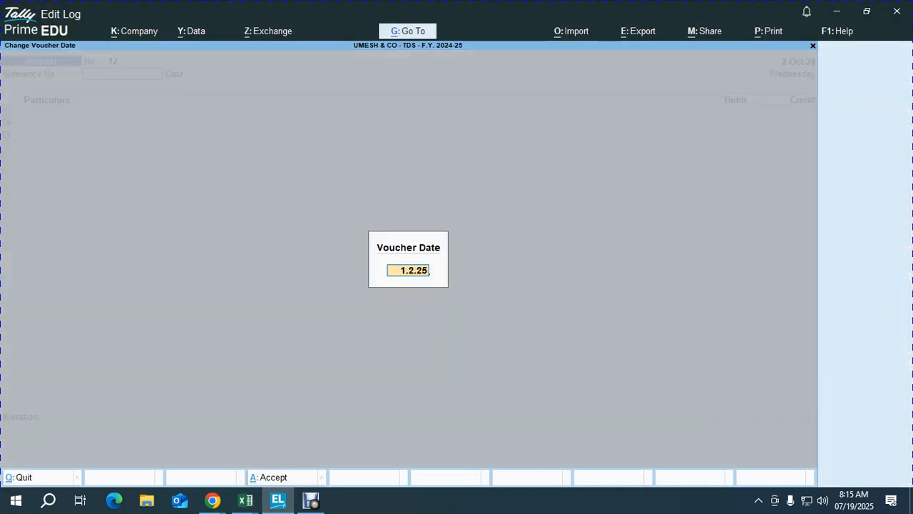
pyautogui.press('Return')
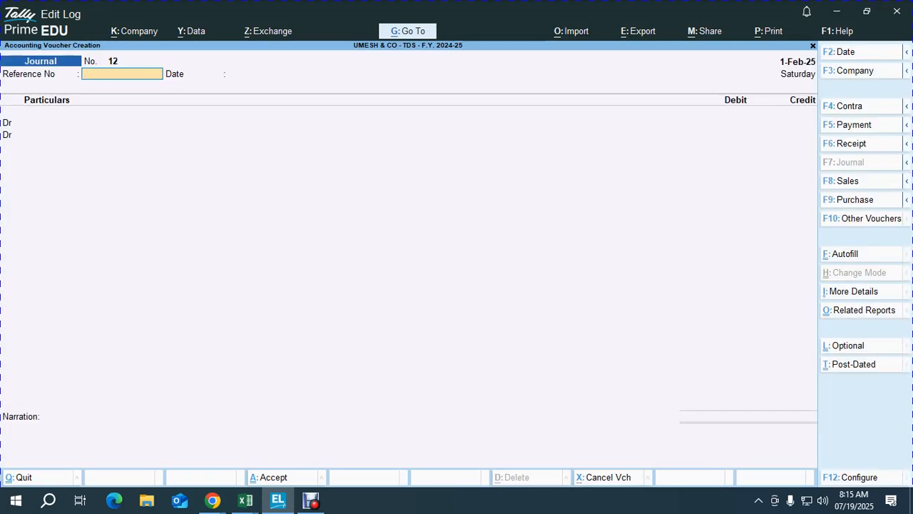
# Enter reference number 45 in the journal and choose TRANSPORT CHARGES as the debit ledger.
pyautogui.write('45')
pyautogui.press('Return')
pyautogui.press('Return')
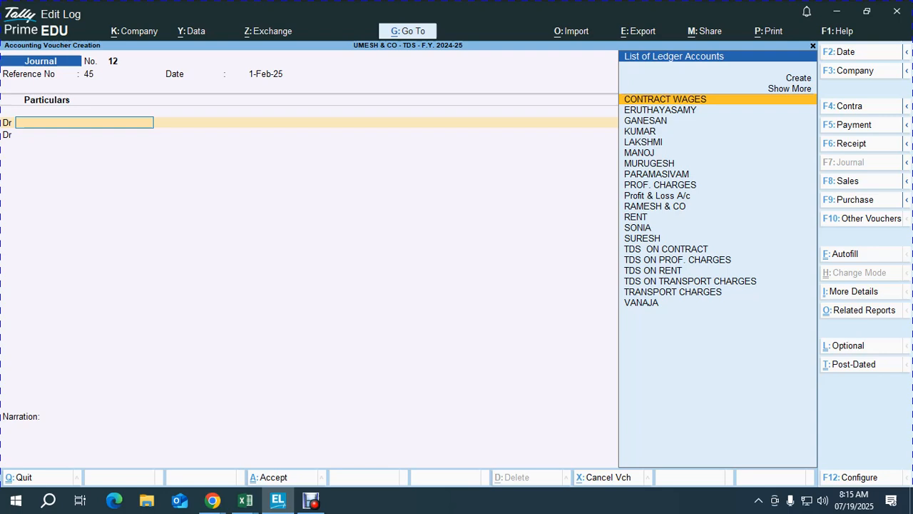
pyautogui.write('TRAN')
pyautogui.press('Return')
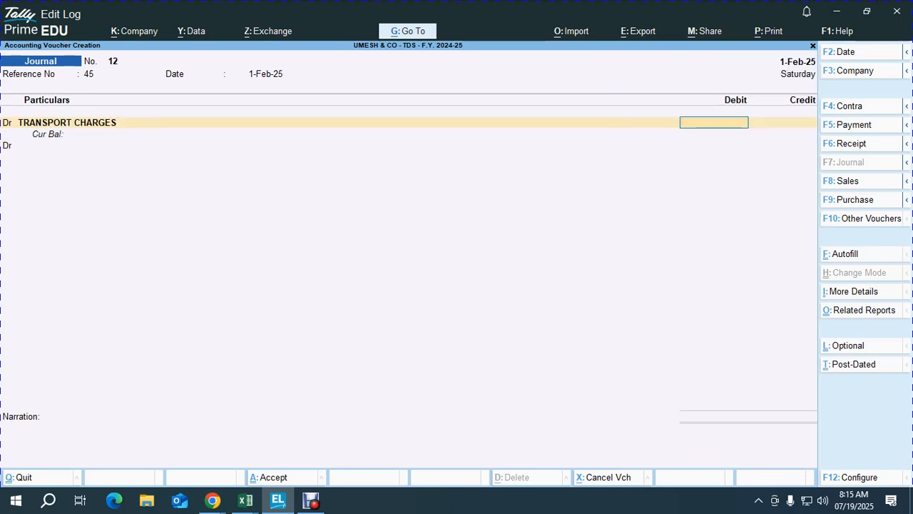
# Debit TRANSPORT CHARGES with 75000 and choose the transport party's ledger as the credit account.
pyautogui.hotkey('alt', 'Tab')
pyautogui.hotkey('alt', 'Tab')
pyautogui.write('75000')
pyautogui.press('Return')
pyautogui.press('c')
pyautogui.press('Return')
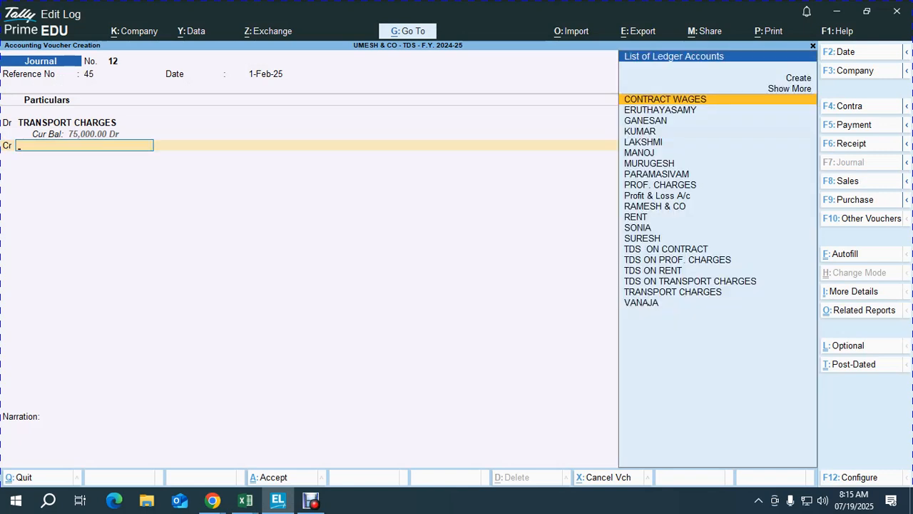
pyautogui.write('PAR')
pyautogui.press('Return')
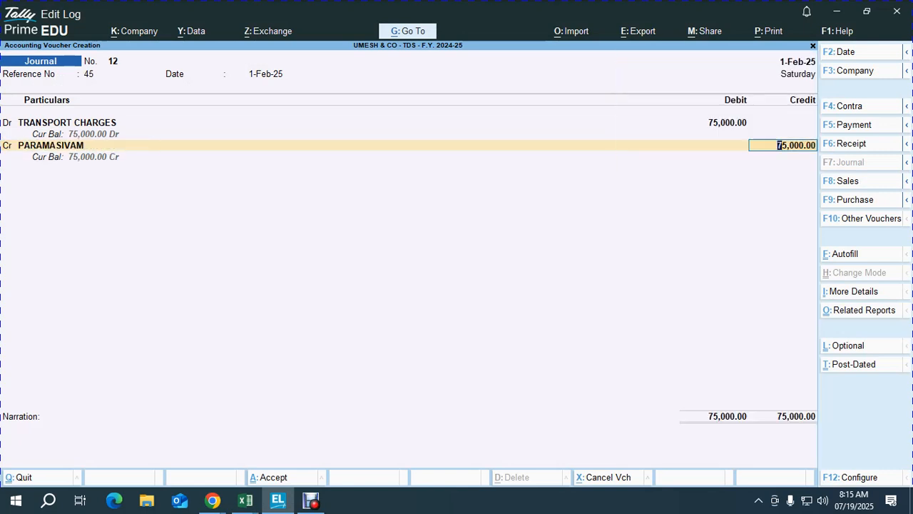
# Record the party's 75,000 credit as New Ref 45 with 30 days' credit and save the journal voucher.
pyautogui.press('Return')
pyautogui.press('Up')
pyautogui.press('Return')
pyautogui.press('Return')
pyautogui.press('Return')
pyautogui.press('Return')
pyautogui.press('Return')
pyautogui.press('Return')
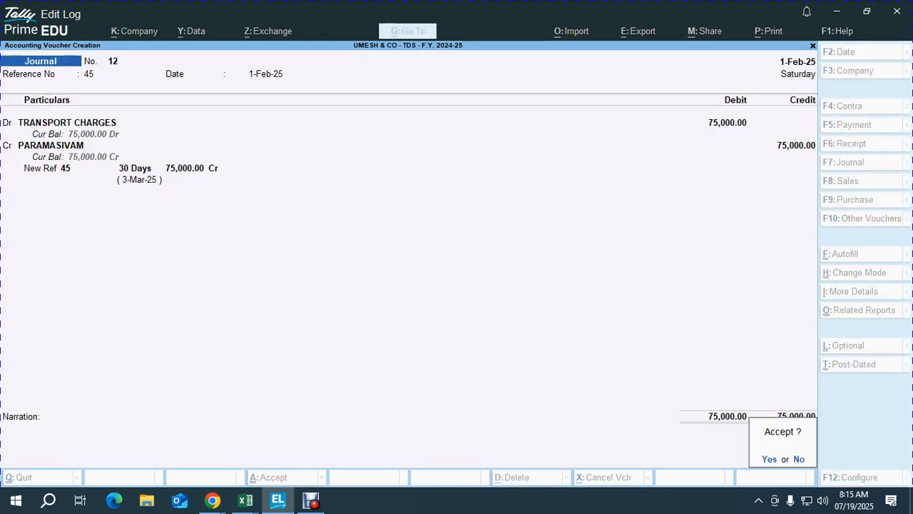
pyautogui.press('Return')
# Set the voucher date to 2-Feb-25 and start a Payment voucher from PNB OD A/C.
pyautogui.press('F2')
pyautogui.write('2')
pyautogui.press('Return')
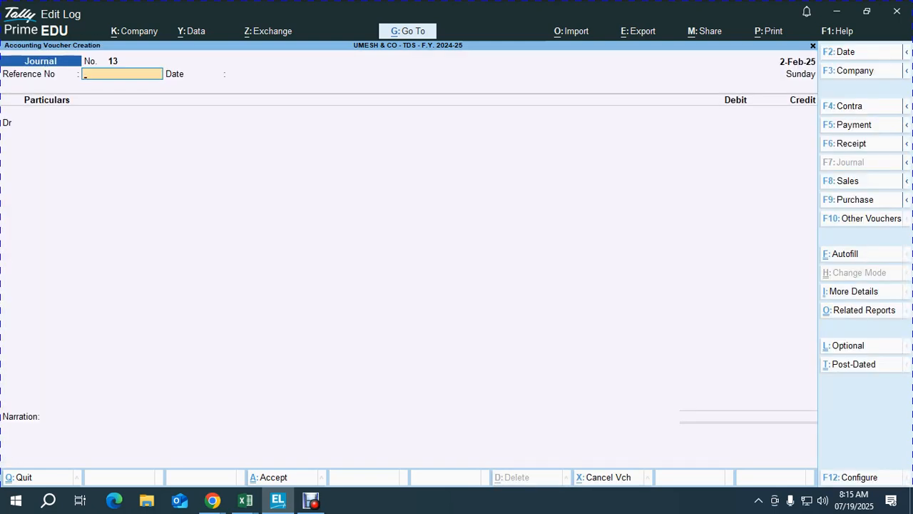
pyautogui.press('F5')
pyautogui.write('p')
pyautogui.press('Return')
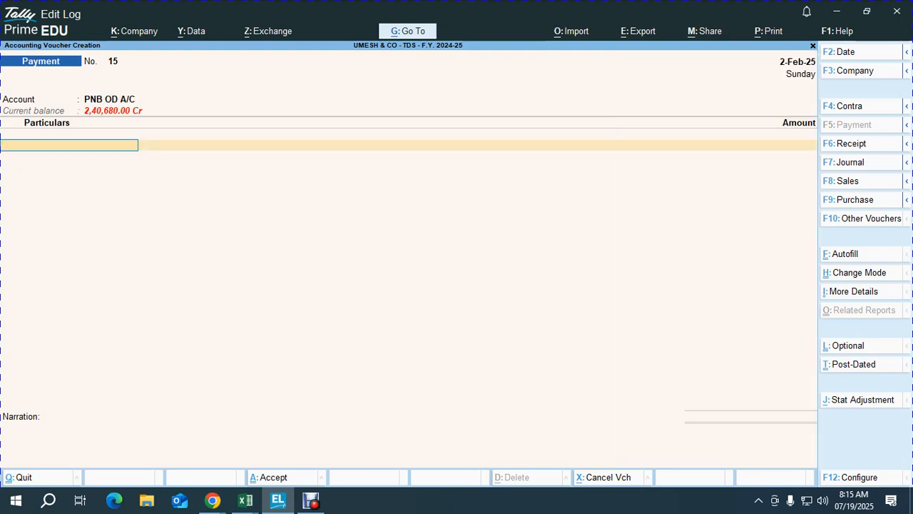
# Enter the transport party's ledger in the payment voucher with an amount of 75000.
pyautogui.write('tds')
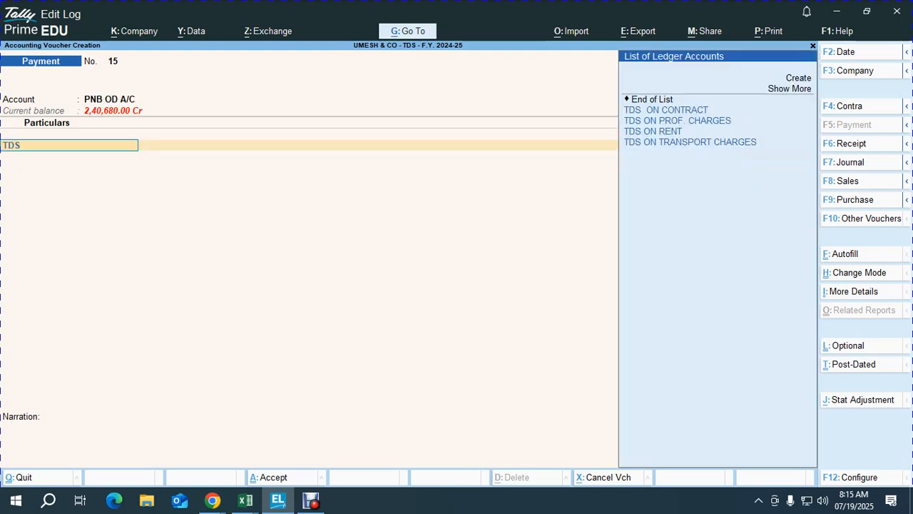
pyautogui.press('BackSpace')
pyautogui.press('BackSpace')
pyautogui.press('BackSpace')
pyautogui.write('PAR')
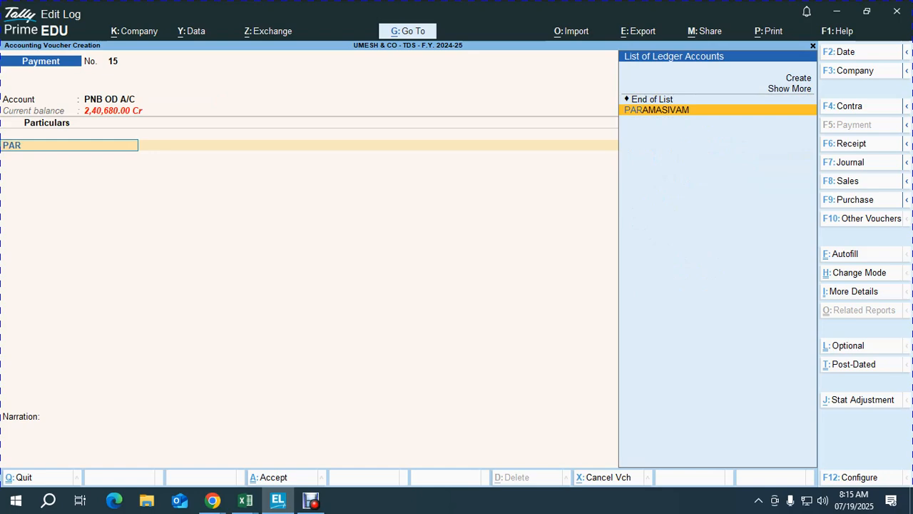
pyautogui.press('Return')
pyautogui.write('75000')
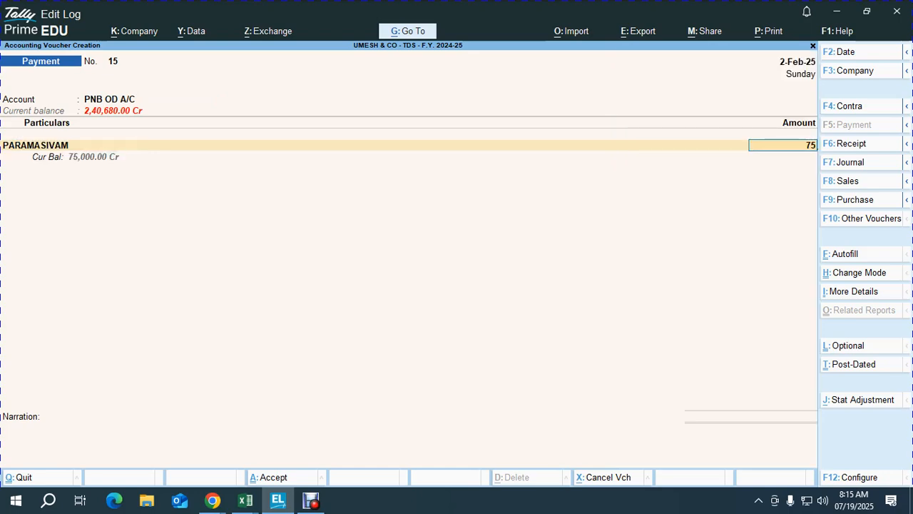
# Allocate the payment against bill reference 45, accept the cheque details favouring the party and save the payment voucher.
pyautogui.press('Return')
pyautogui.press('Return')
pyautogui.press('Return')
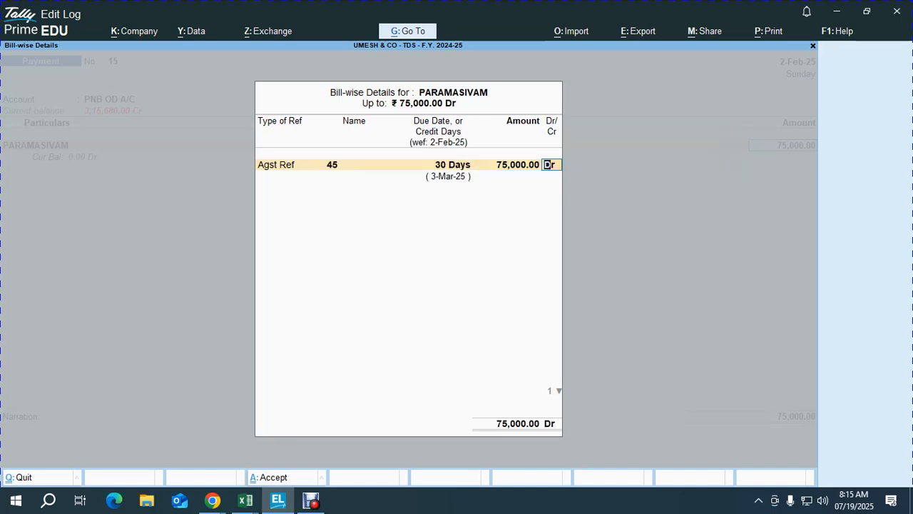
pyautogui.press('Return')
pyautogui.press('Return')
pyautogui.press('Return')
pyautogui.press('Return')
pyautogui.press('Return')
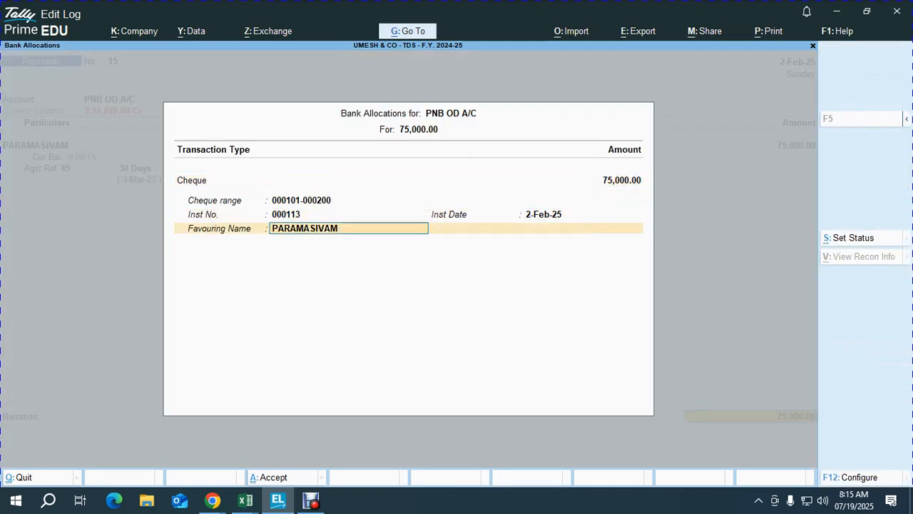
pyautogui.press('Return')
pyautogui.press('Return')
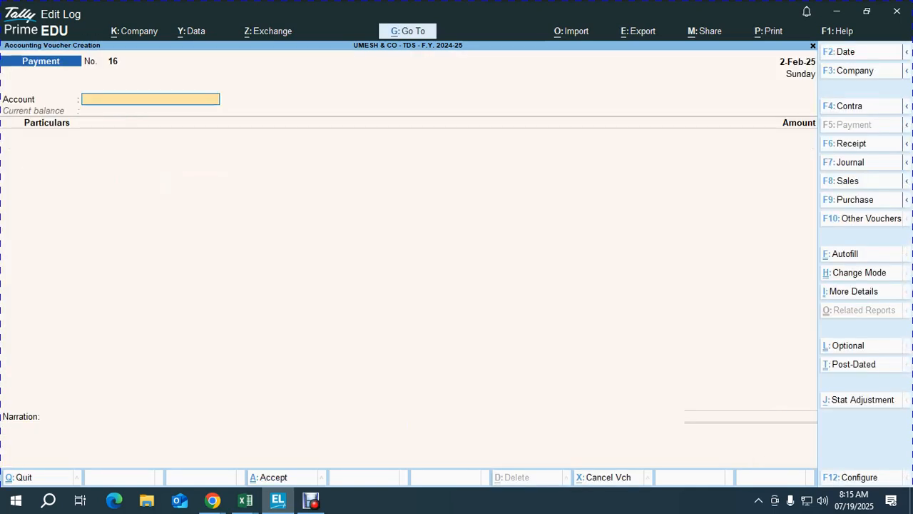
# Leave voucher entry, review the Balance Sheet in detailed form and return to the Gateway of Tally.
pyautogui.press('Escape')
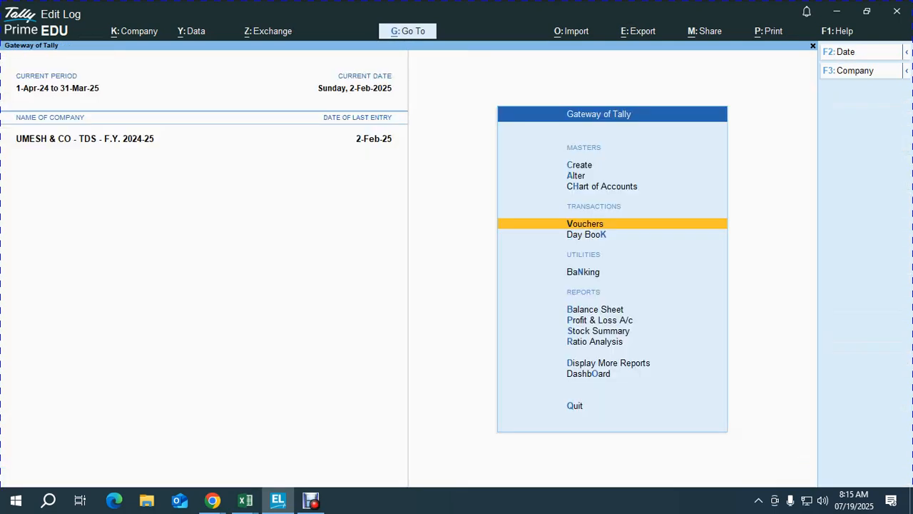
pyautogui.press('b')
pyautogui.hotkey('alt', 'F5')
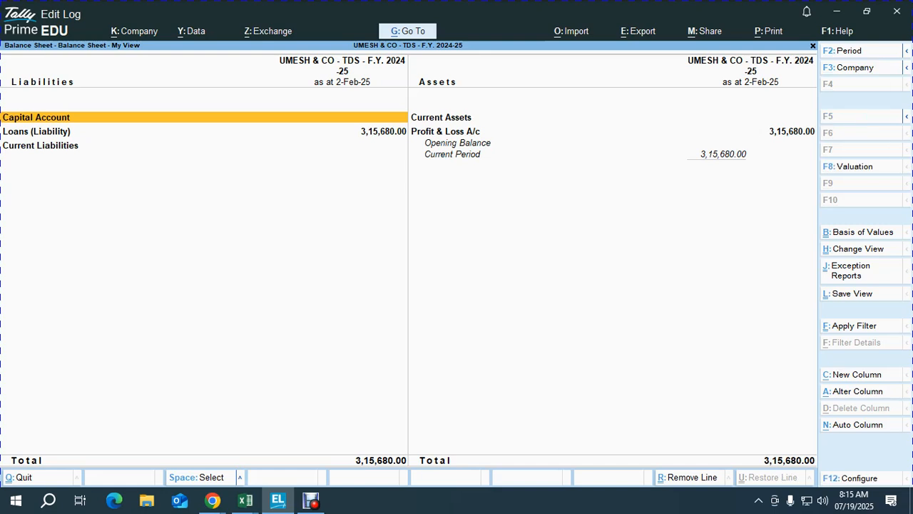
pyautogui.hotkey('alt', 'F5')
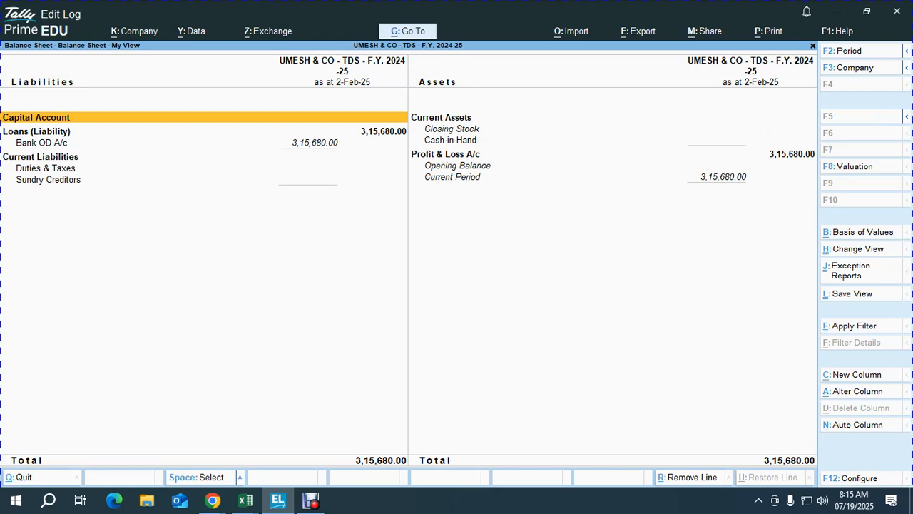
pyautogui.press('Escape')
pyautogui.press('Escape')
pyautogui.press('Escape')
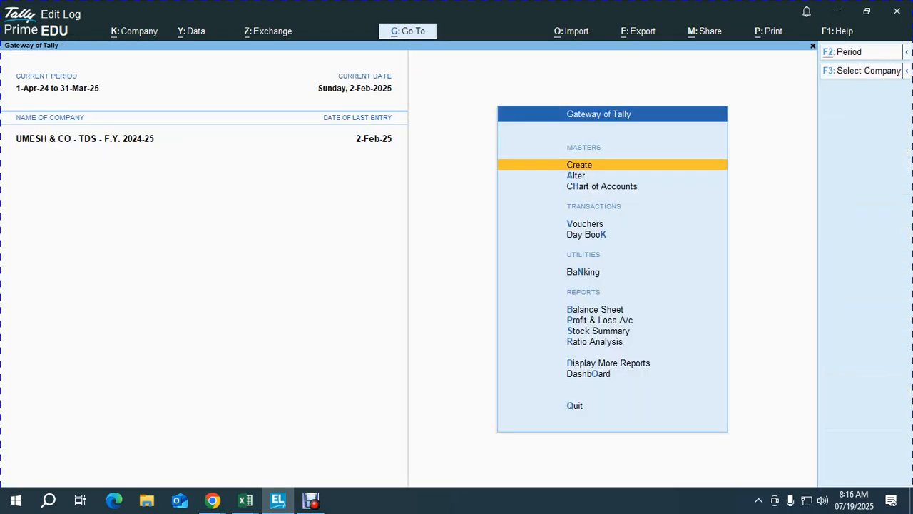
pyautogui.hotkey('alt', 'Tab')
pyautogui.hotkey('alt', 'Tab')
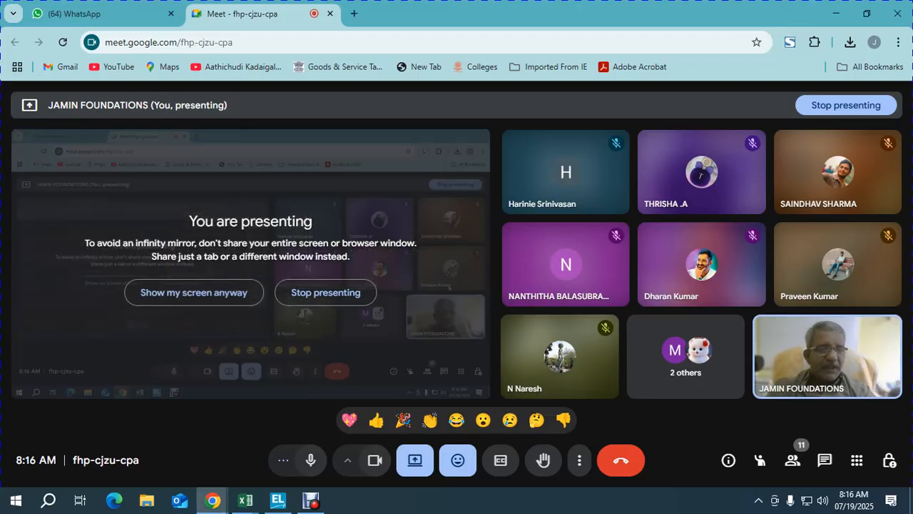
pyautogui.hotkey('alt', 'Tab')
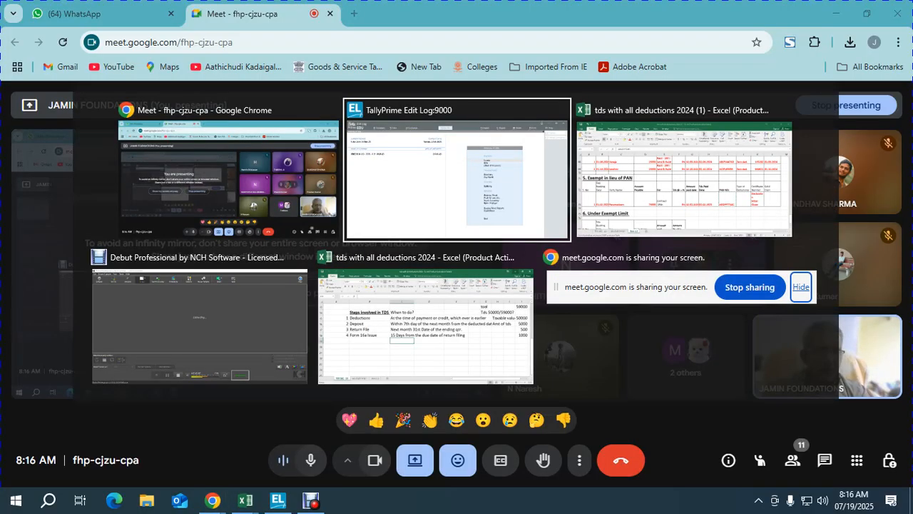
# Open the Form 26Q report and examine its Exempt in lieu of PAN available line for January to March 2025.
pyautogui.press('d')
pyautogui.press('u')
pyautogui.press('Return')
pyautogui.press('6')
pyautogui.press('Down')
pyautogui.press('Down')
pyautogui.press('Down')
pyautogui.press('Down')
pyautogui.press('Down')
pyautogui.press('Down')
pyautogui.press('Down')
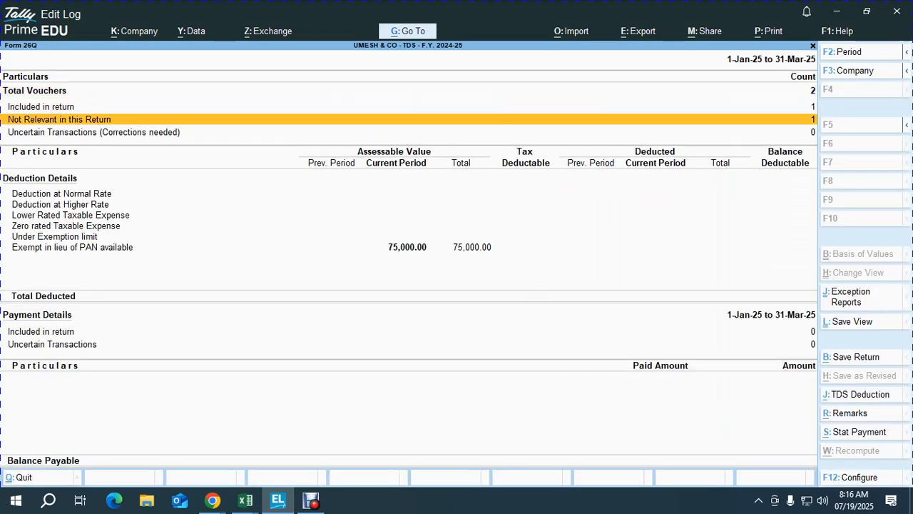
pyautogui.press('Down')
pyautogui.press('Down')
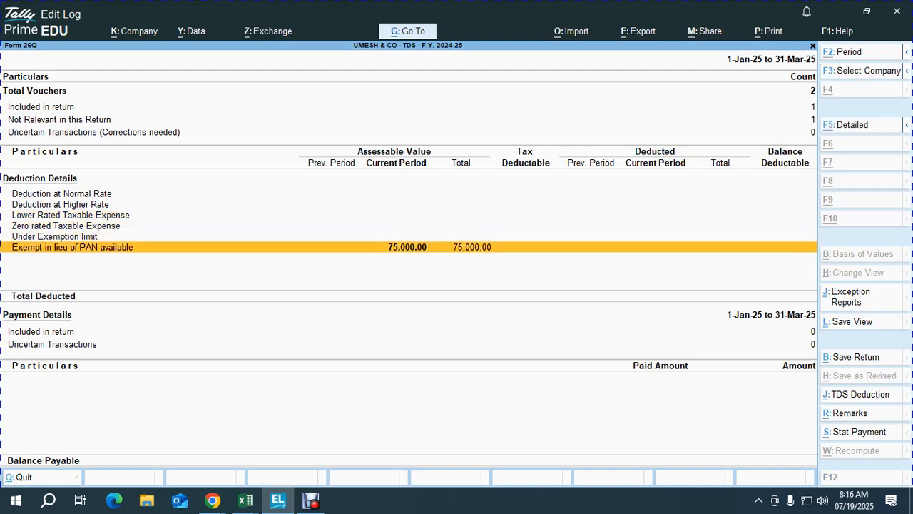
# Set the Form 26Q period to 1-Apr-24 to 2-Feb-25 and review the deduction categories down to Exempt in lieu of PAN available.
pyautogui.hotkey('alt', 'F2')
pyautogui.press('Return')
pyautogui.press('Return')
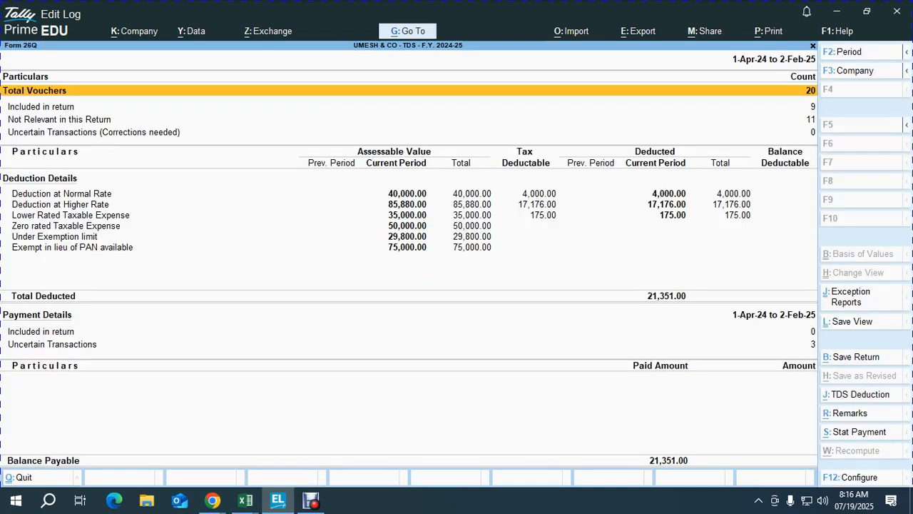
pyautogui.press('Down')
pyautogui.press('Down')
pyautogui.press('Down')
pyautogui.press('Down')
pyautogui.press('Down')
pyautogui.press('Down')
pyautogui.press('Down')
pyautogui.press('Down')
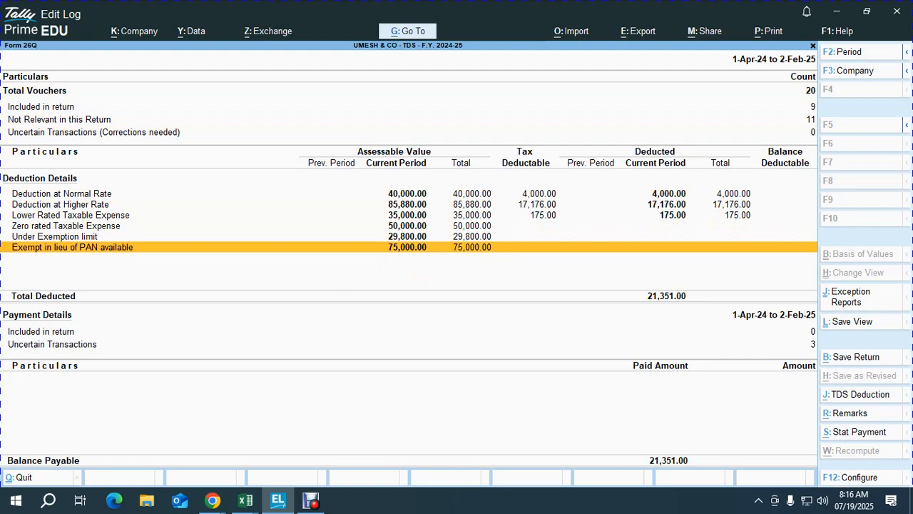
pyautogui.press('Up')
pyautogui.press('Up')
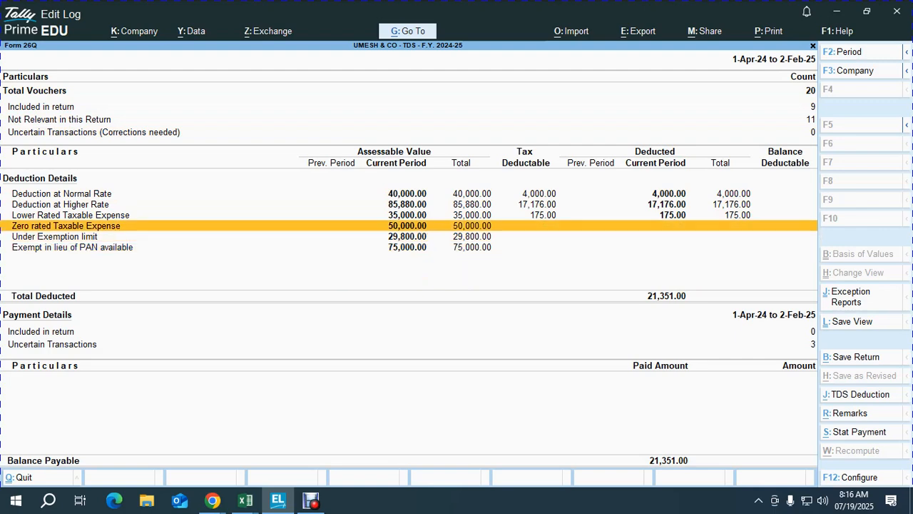
pyautogui.press('Down')
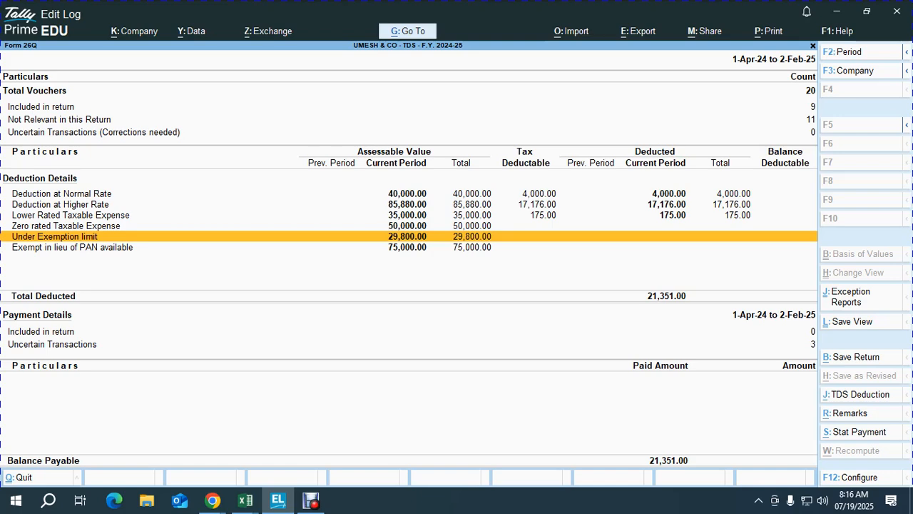
pyautogui.press('Down')
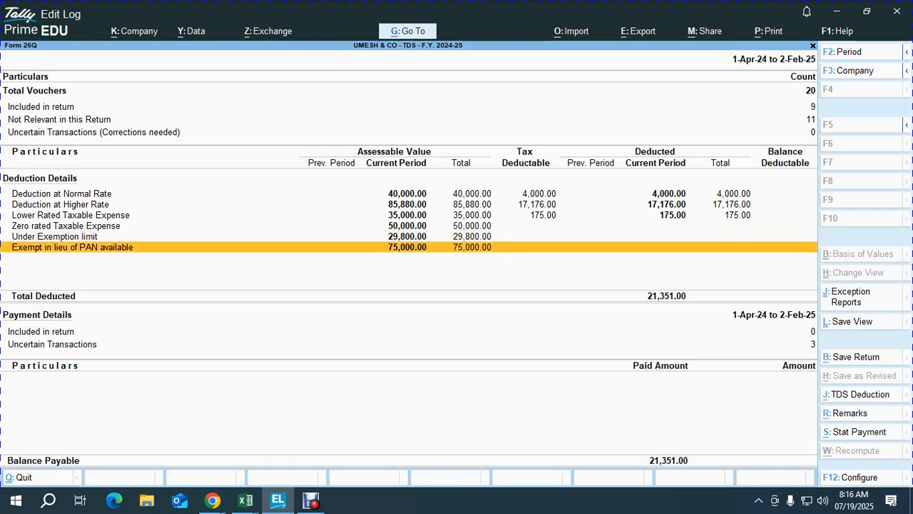
pyautogui.hotkey('alt', 'Tab')
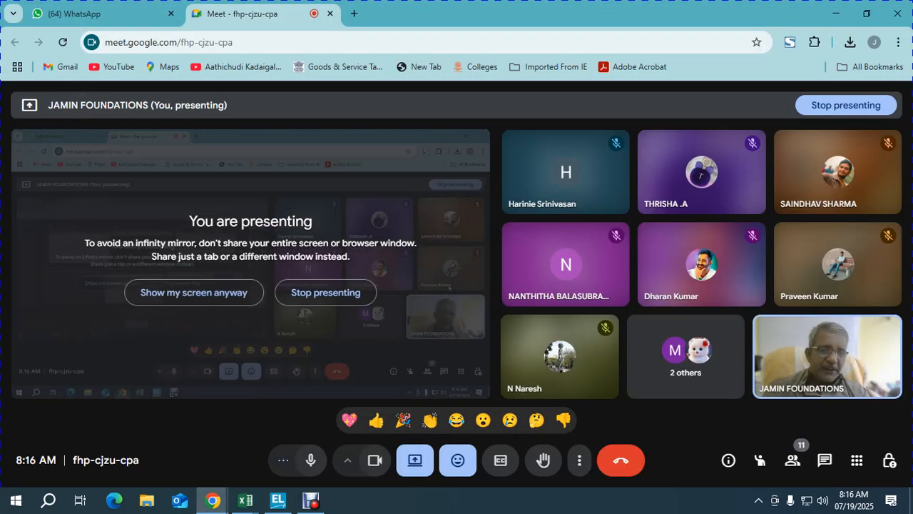